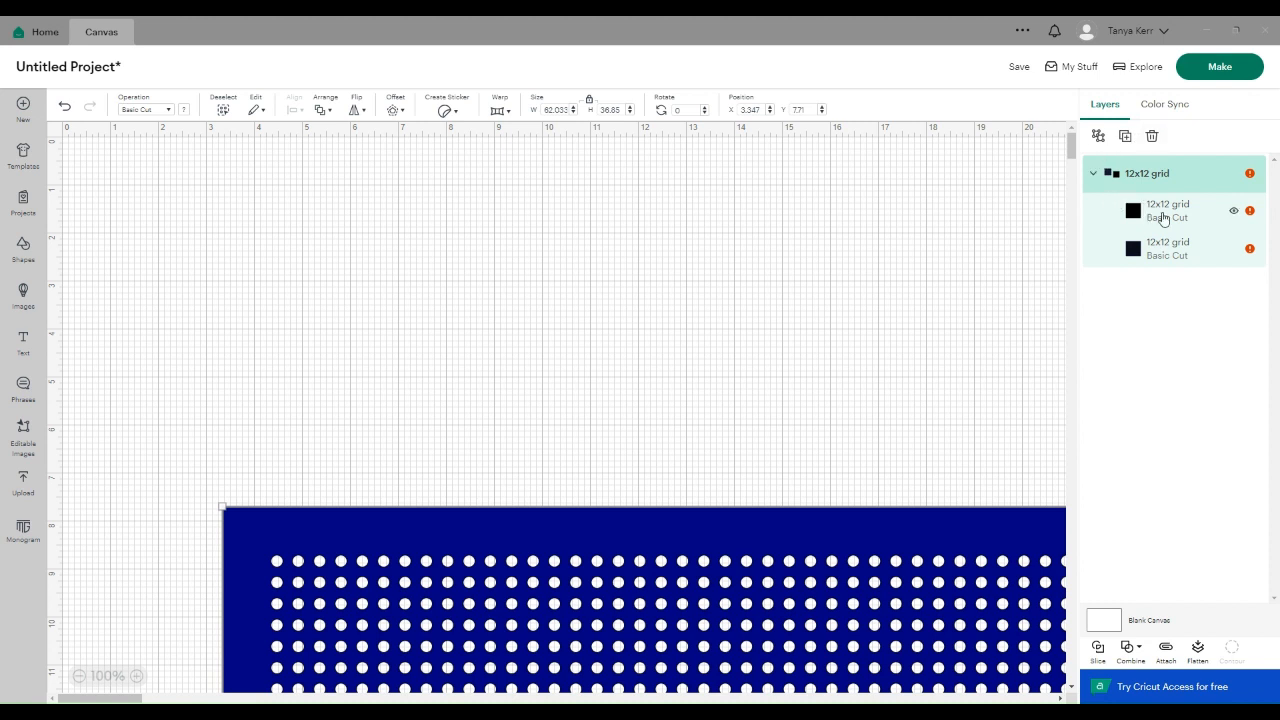
Hide the upper layer of the 12x12 grid and set the grid's width to 13 in
{"action": "left_click", "coordinate": [1234, 212]}
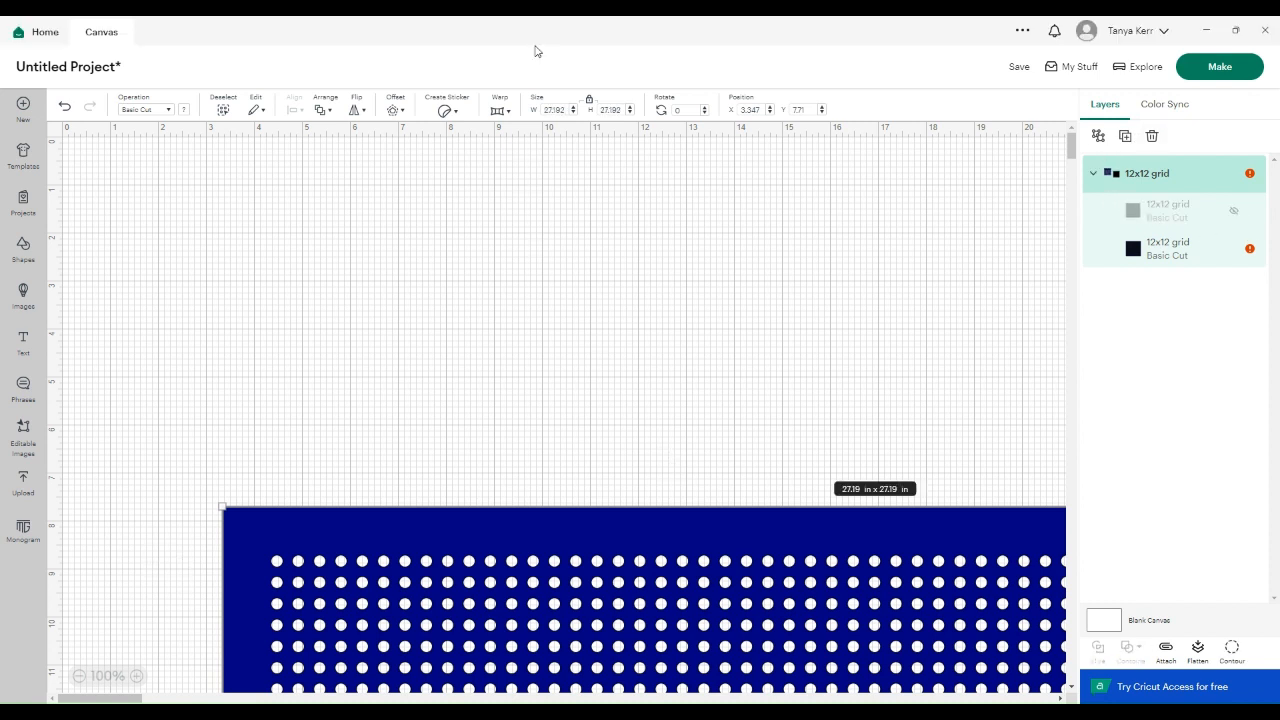
{"action": "left_click", "coordinate": [558, 109]}
{"action": "double_click", "coordinate": [560, 109]}
{"action": "type", "text": "13"}
{"action": "left_click", "coordinate": [562, 142]}
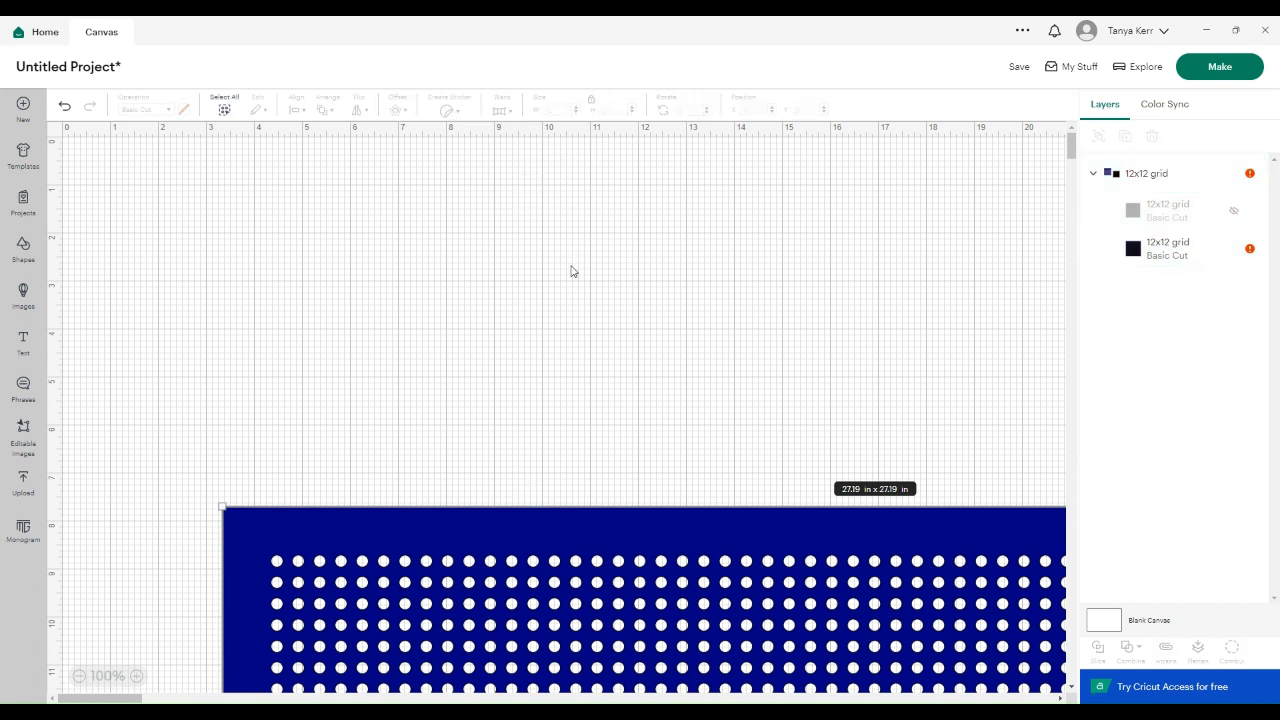
Add the uploaded Rabbit-09 "my 1st Easter" image to the canvas
{"action": "left_click", "coordinate": [23, 483]}
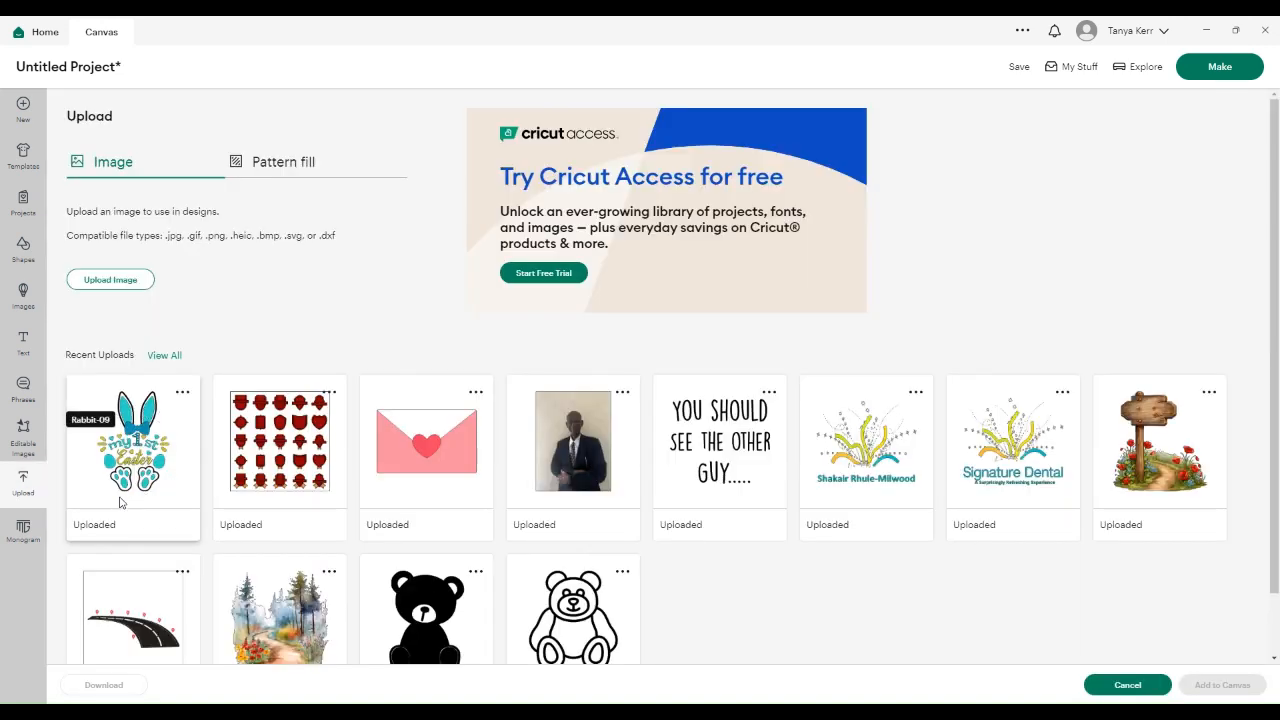
{"action": "left_click", "coordinate": [101, 528]}
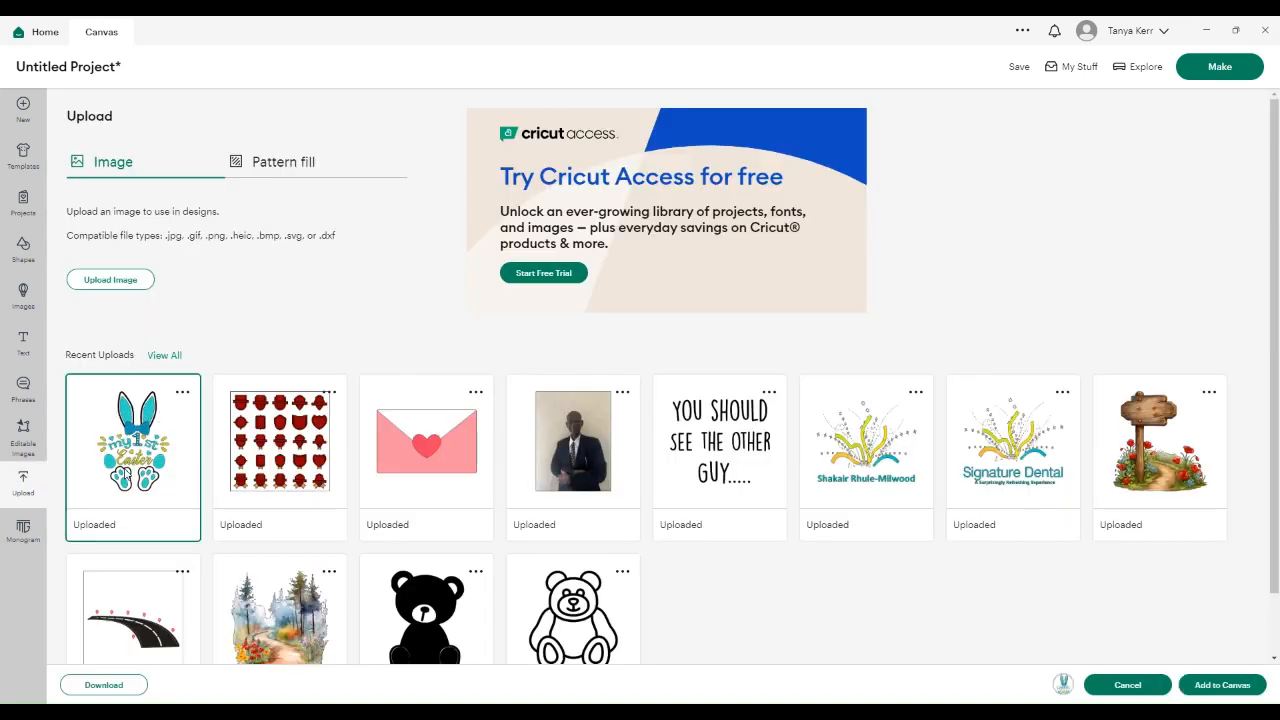
{"action": "left_click", "coordinate": [1213, 688]}
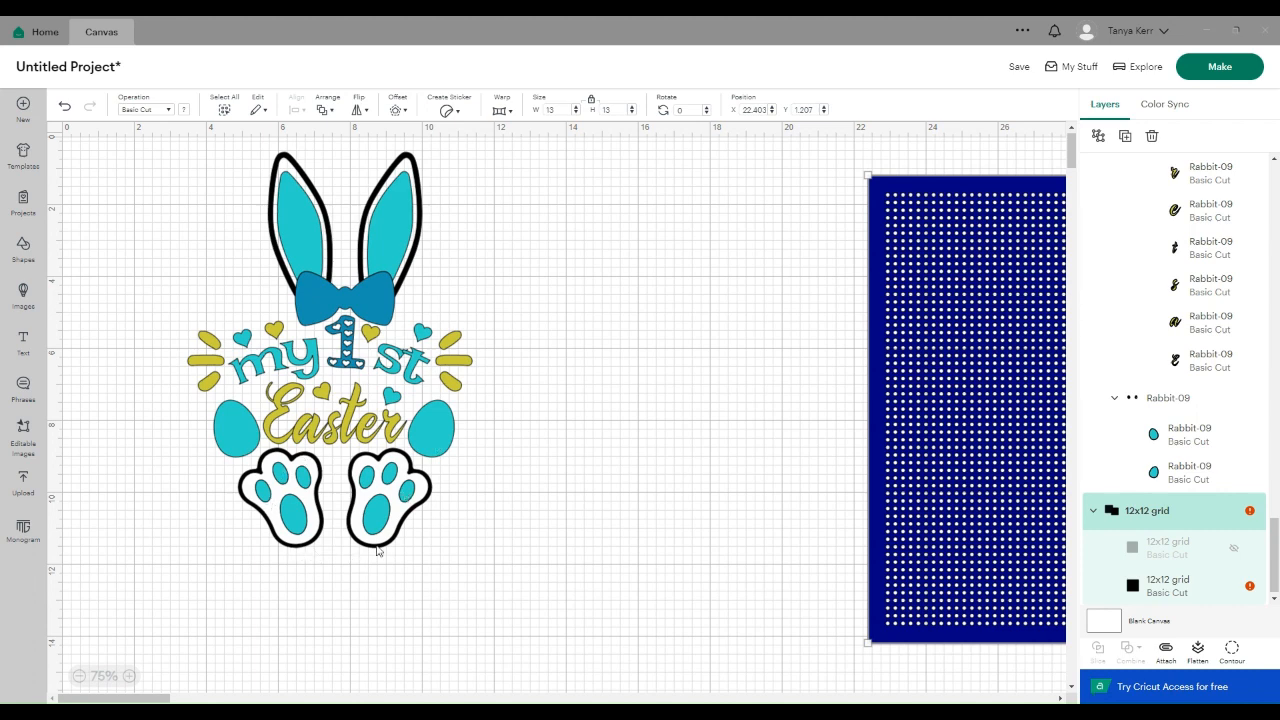
Hide the "Easter" lettering and the rest of the "my 1st" text group in the rabbit design
{"action": "left_click", "coordinate": [375, 264]}
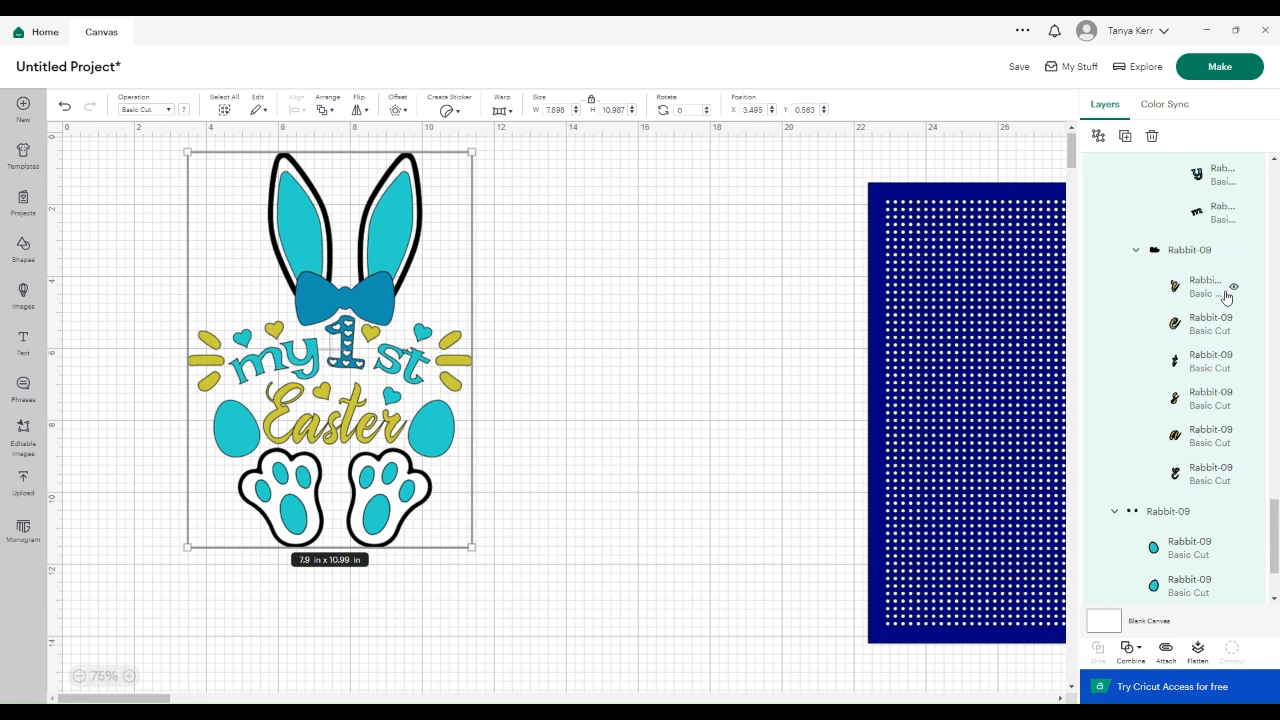
{"action": "left_click", "coordinate": [1233, 250]}
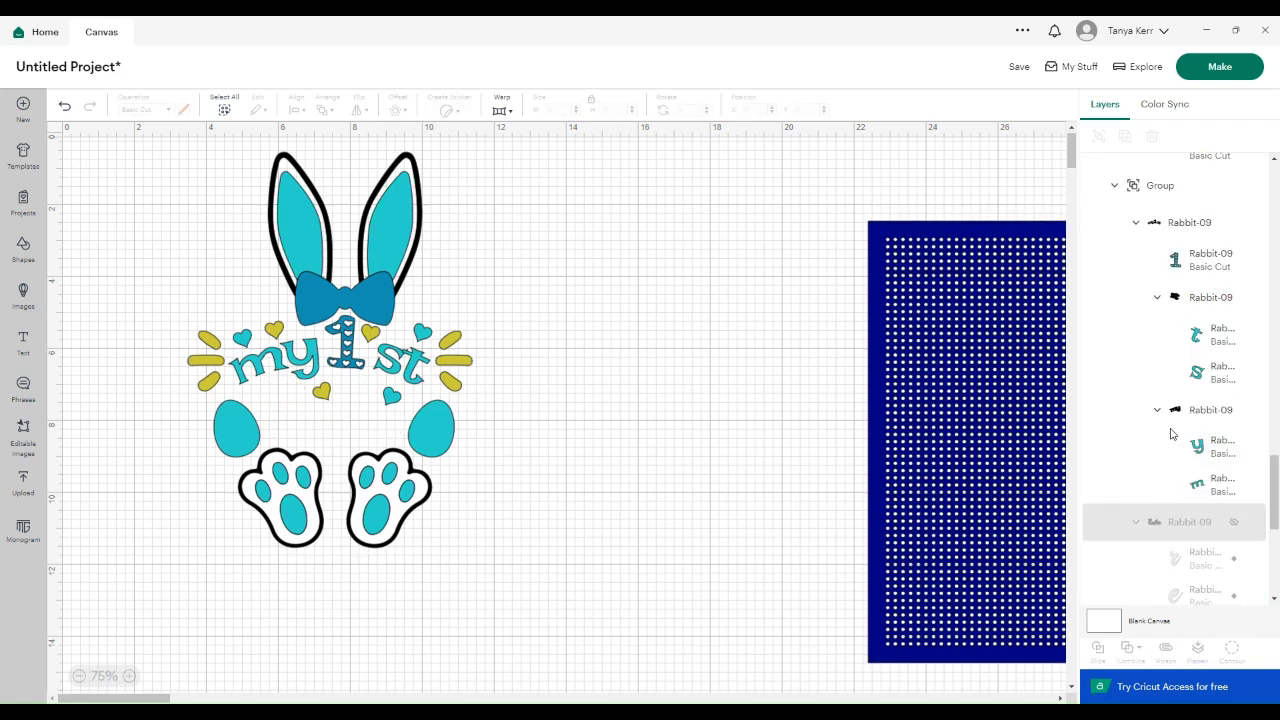
{"action": "left_click", "coordinate": [1235, 189]}
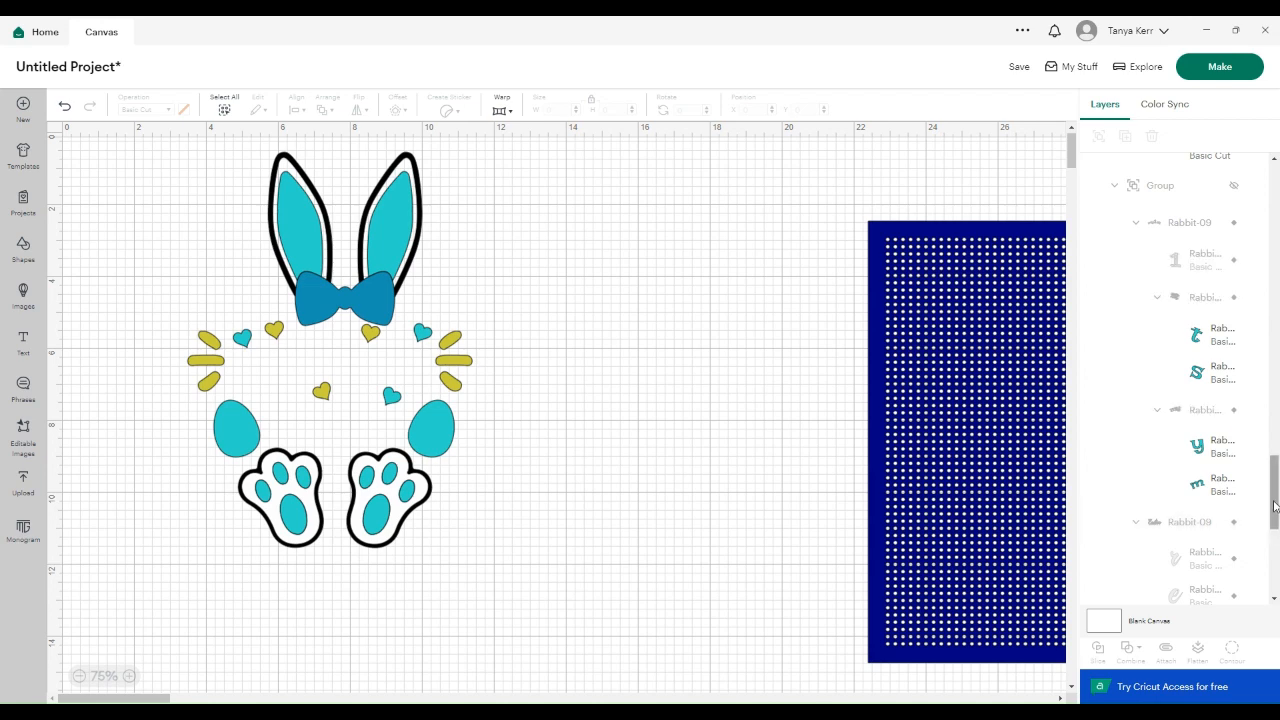
Hide the group of yellow accent strokes and the layer of small hearts in the rabbit design
{"action": "left_click_drag", "start_coordinate": [1275, 508], "coordinate": [1272, 462]}
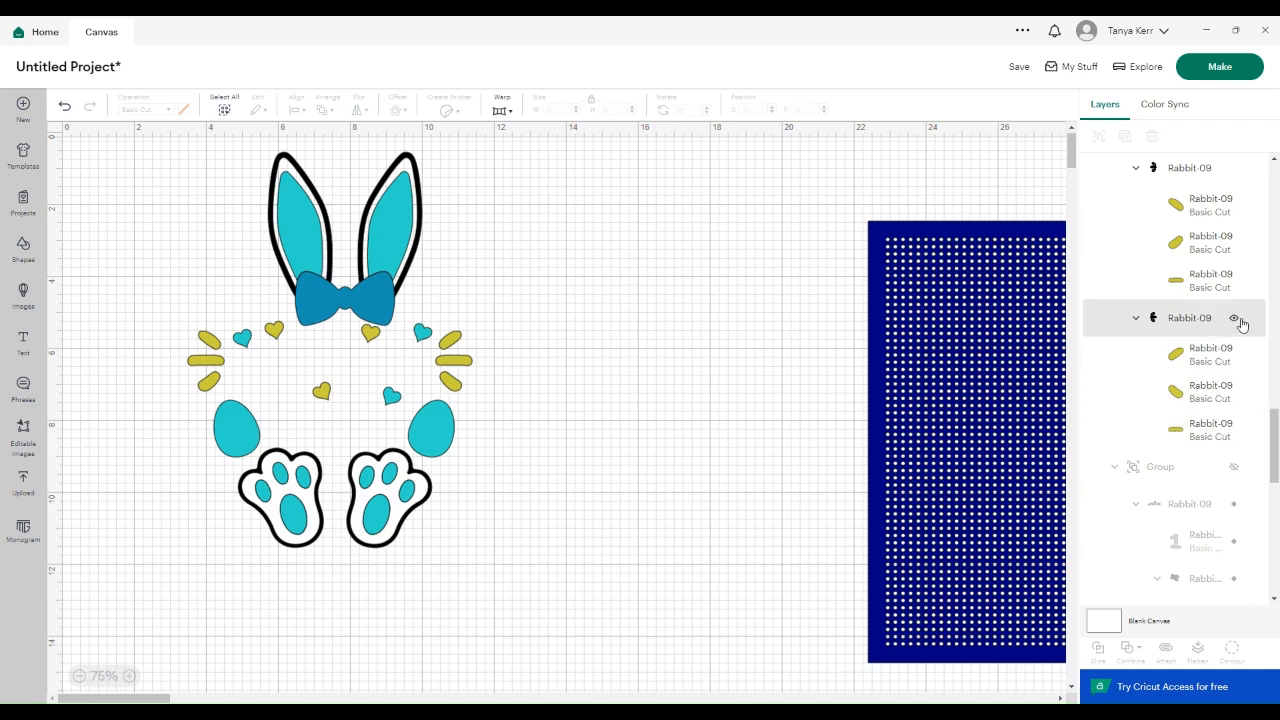
{"action": "left_click", "coordinate": [1240, 322]}
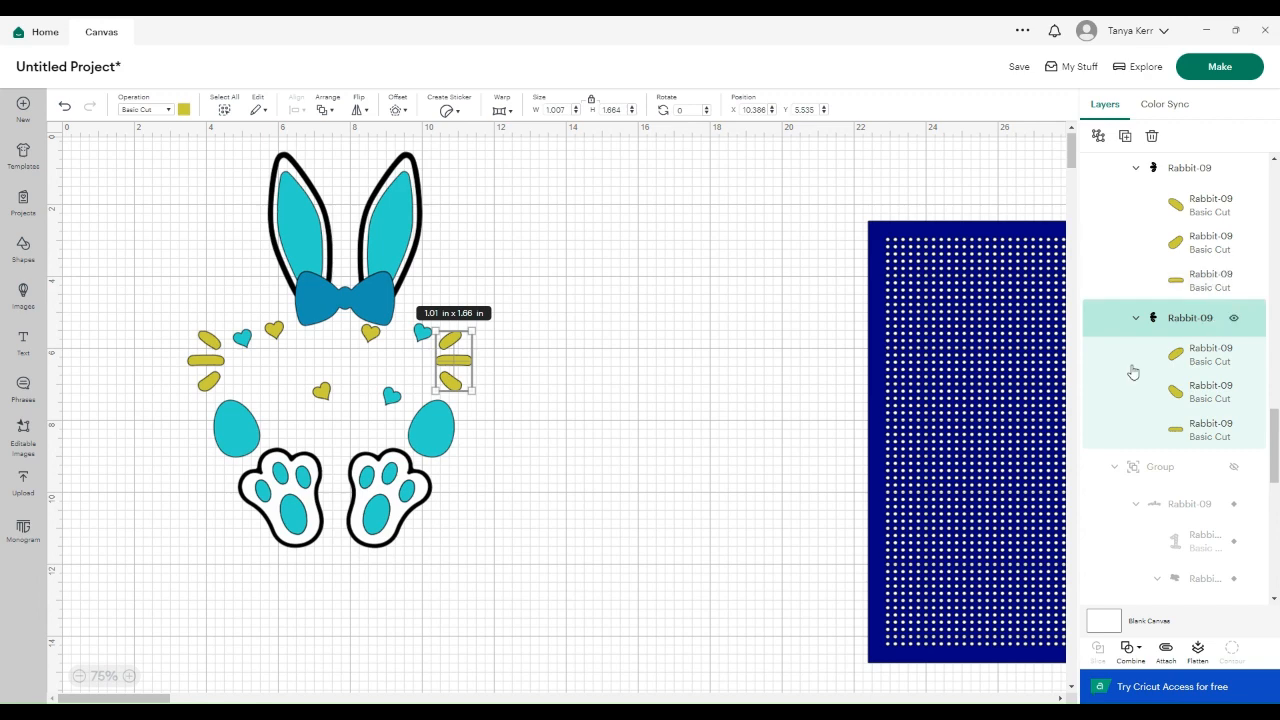
{"action": "left_click", "coordinate": [1235, 320]}
{"action": "left_click_drag", "start_coordinate": [1275, 440], "coordinate": [1270, 400]}
{"action": "left_click", "coordinate": [1235, 372]}
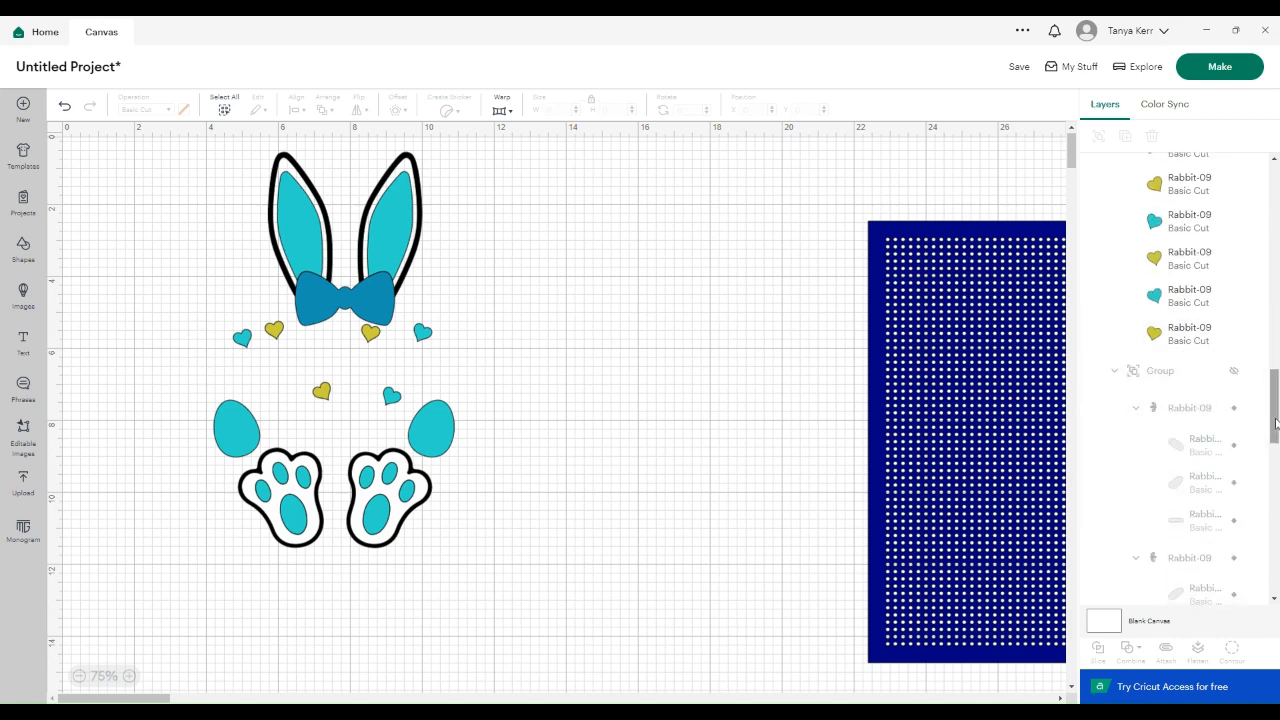
{"action": "left_click_drag", "start_coordinate": [1275, 427], "coordinate": [1271, 388]}
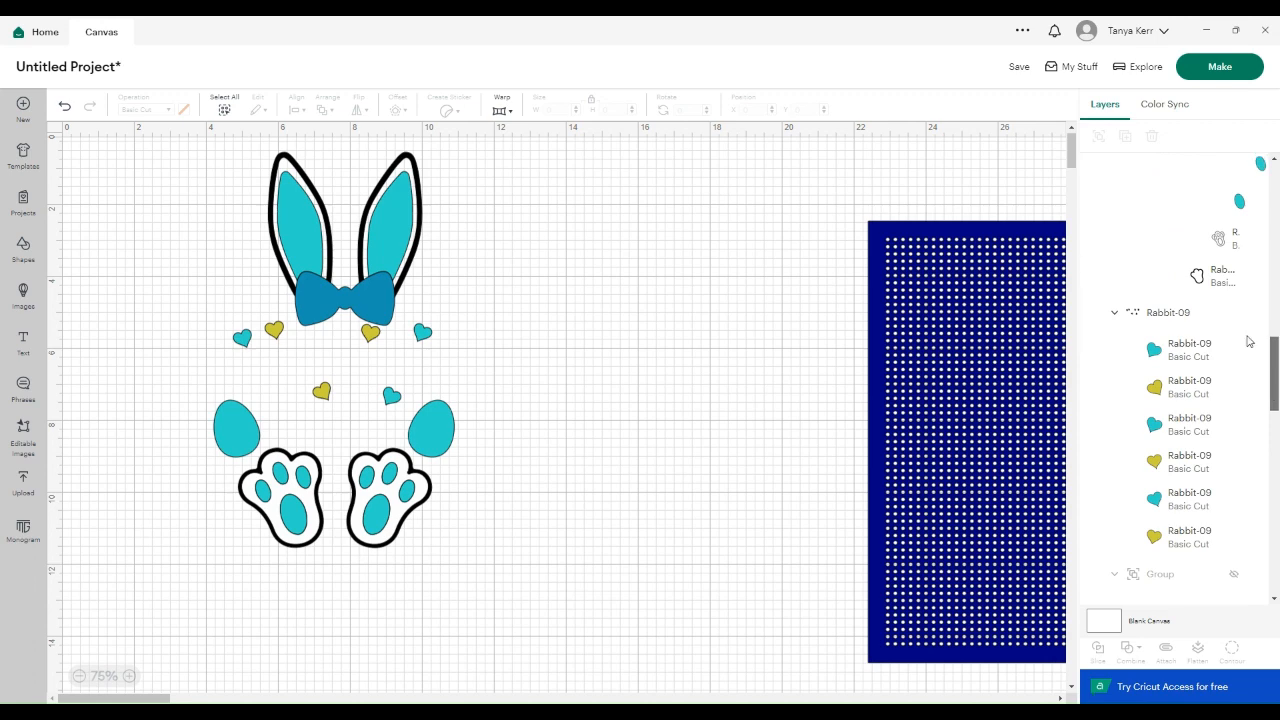
{"action": "left_click", "coordinate": [1233, 315]}
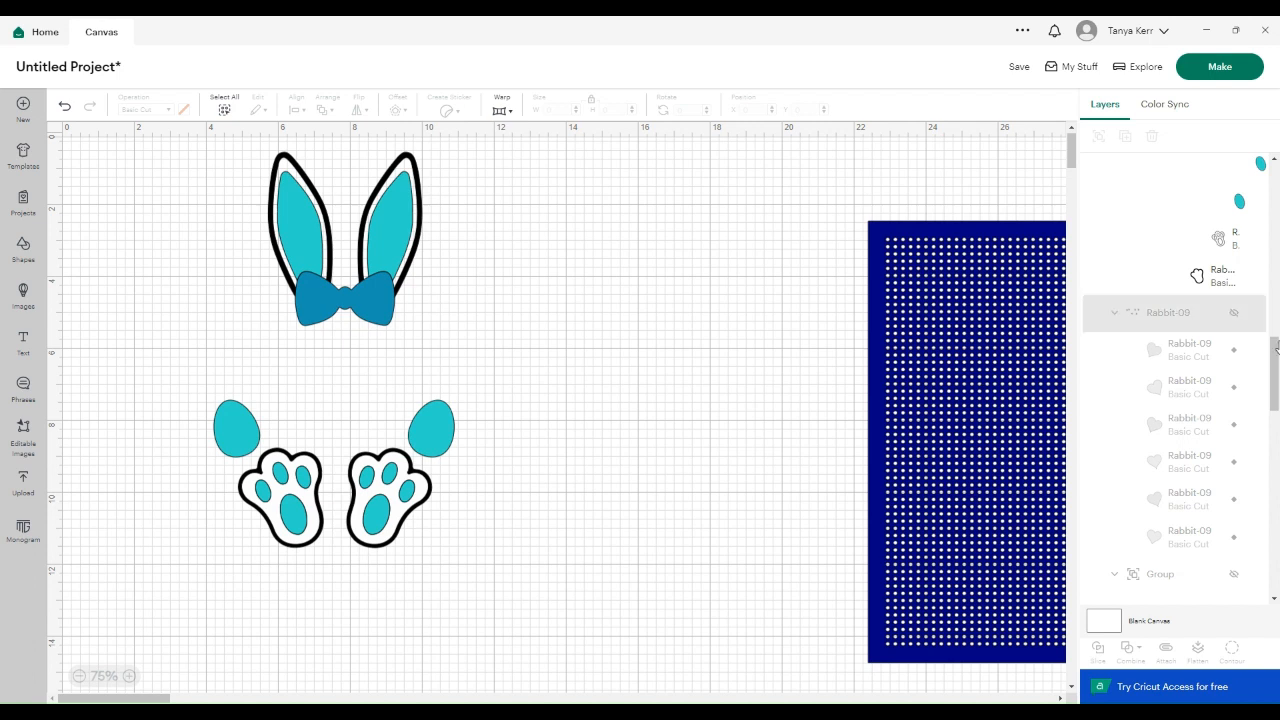
Hide the black outline layers of the bunny paws and both ears
{"action": "left_click", "coordinate": [1236, 279]}
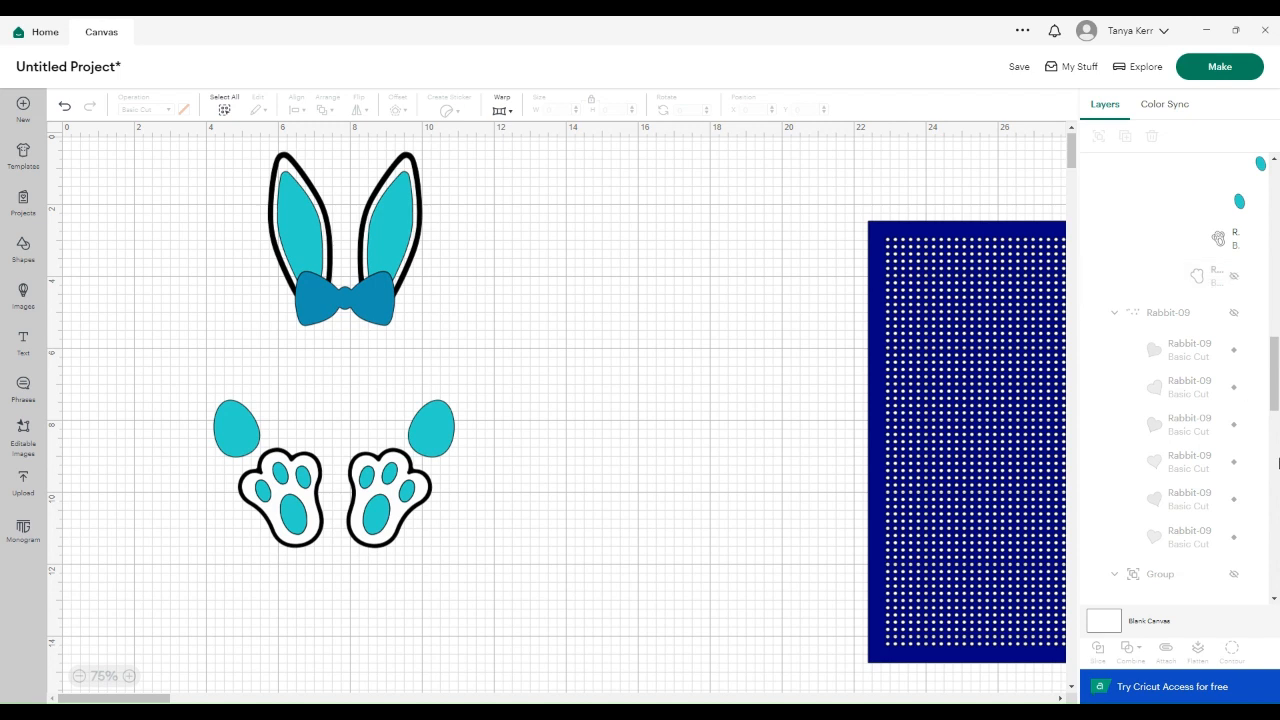
{"action": "scroll", "coordinate": [1262, 430], "scroll_direction": "up", "scroll_amount": 9}
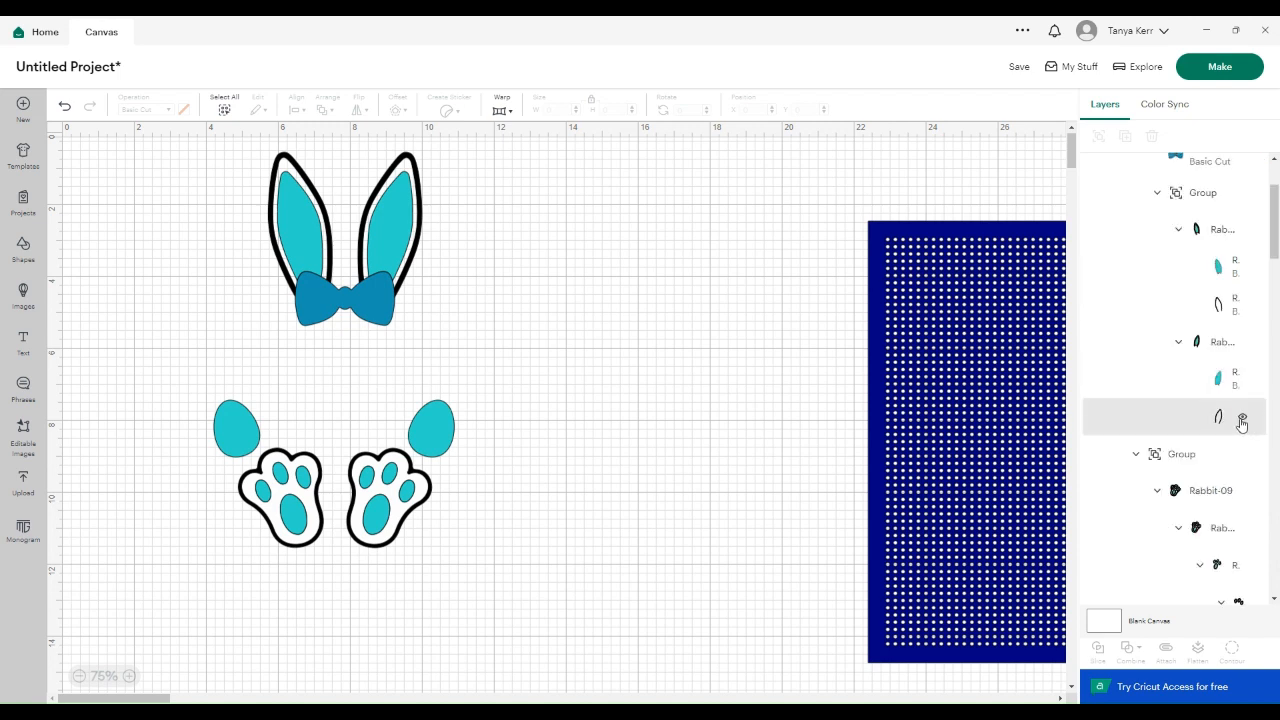
{"action": "left_click", "coordinate": [1242, 419]}
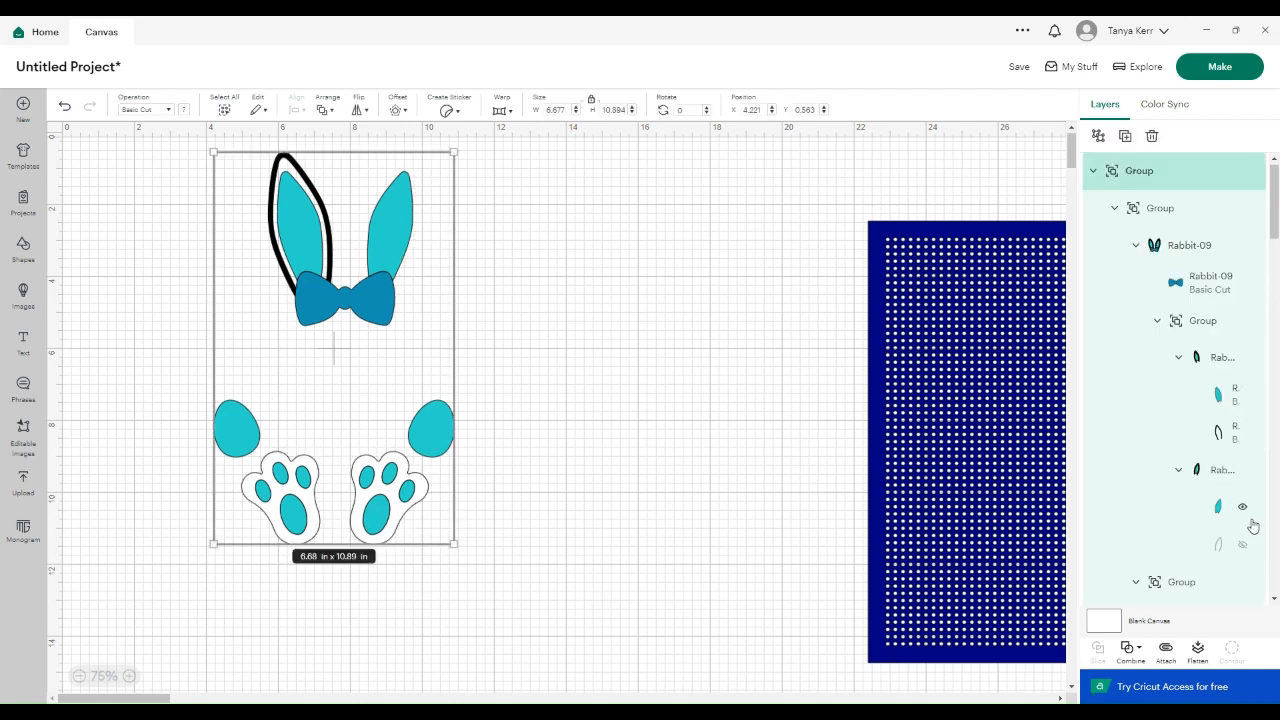
{"action": "left_click", "coordinate": [1243, 434]}
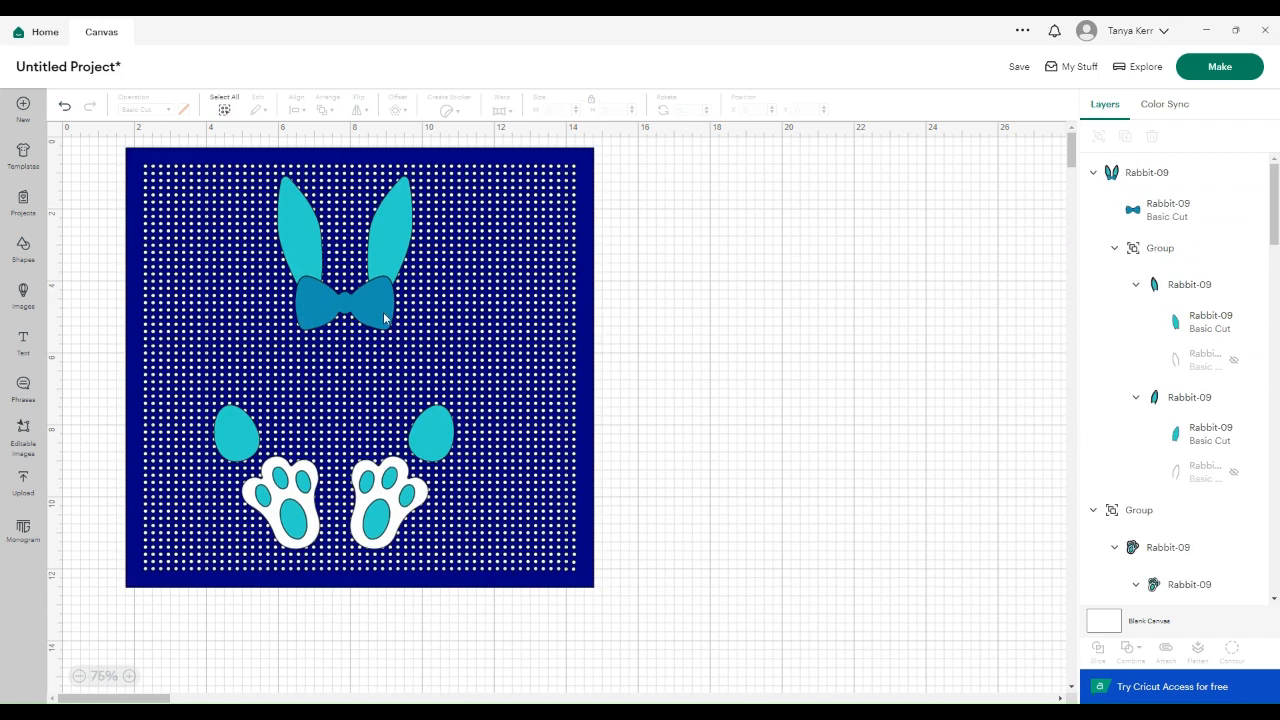
Ungroup the bow tie from the bunny ears
{"action": "left_click", "coordinate": [384, 316]}
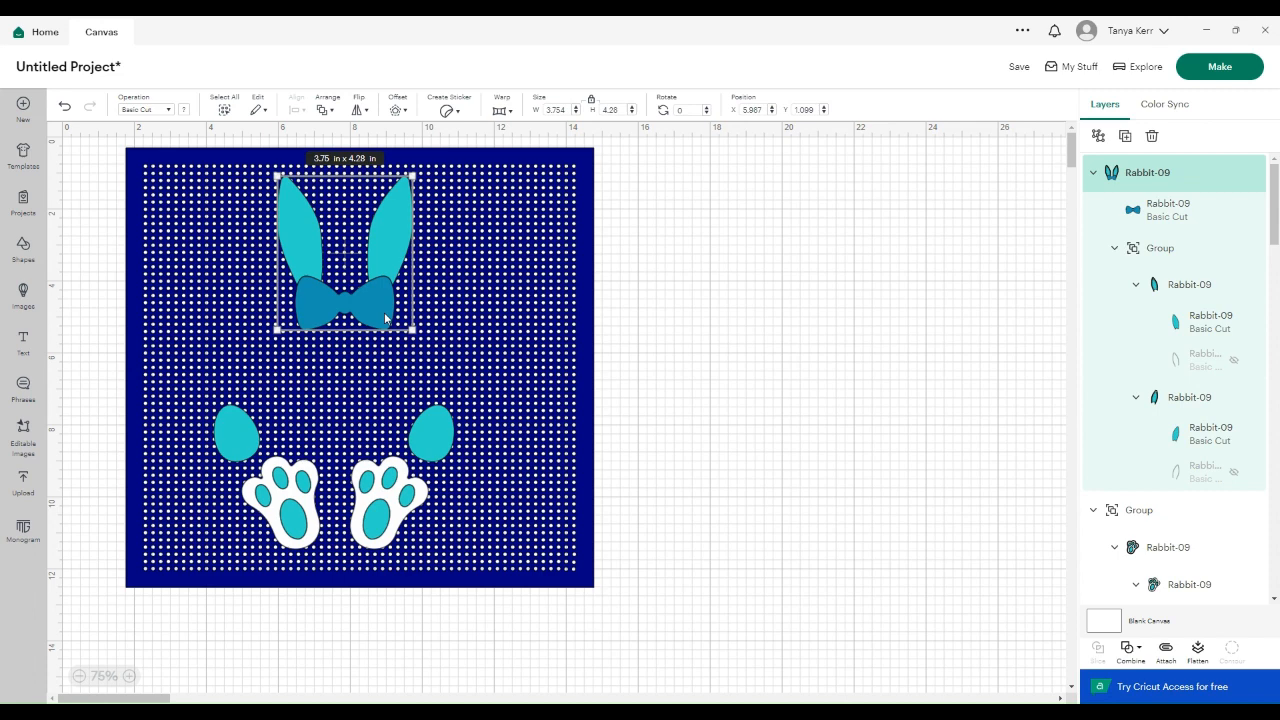
{"action": "mouse_move", "coordinate": [1164, 217]}
{"action": "left_click", "coordinate": [1099, 137]}
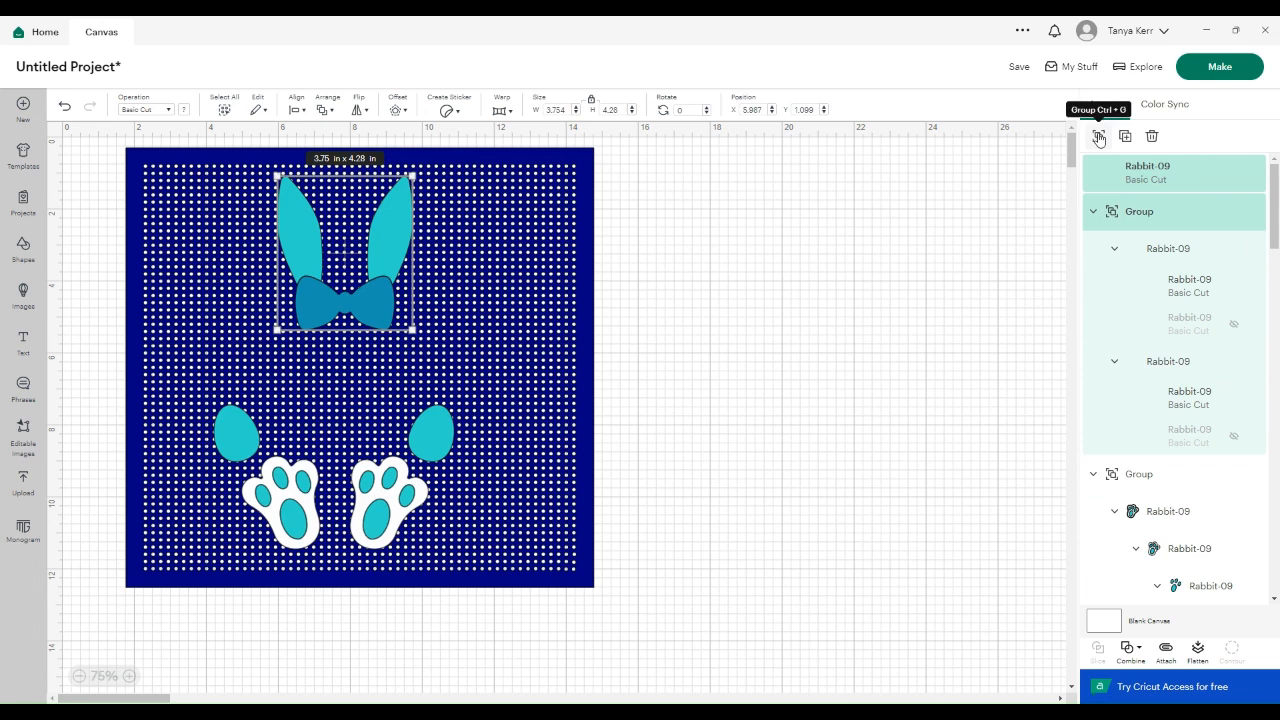
{"action": "left_click", "coordinate": [724, 266]}
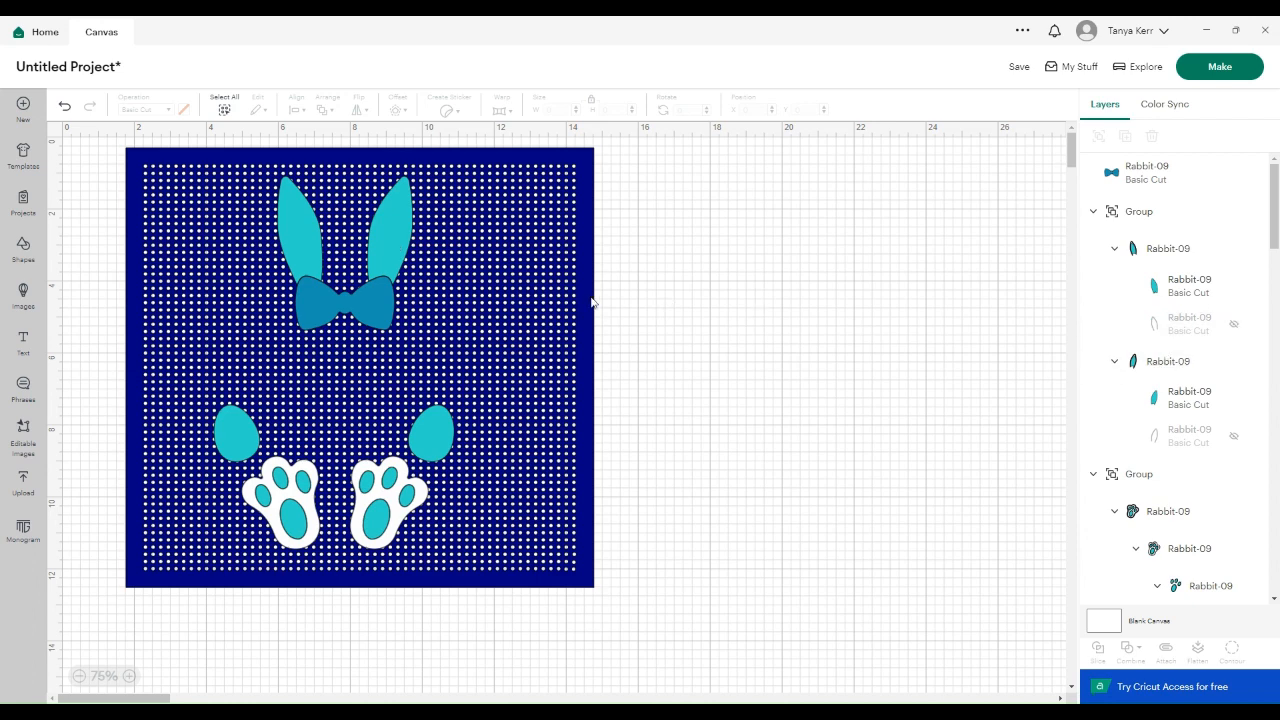
Select both turquoise ear fills together with the left turquoise egg
{"action": "left_click", "coordinate": [1181, 300]}
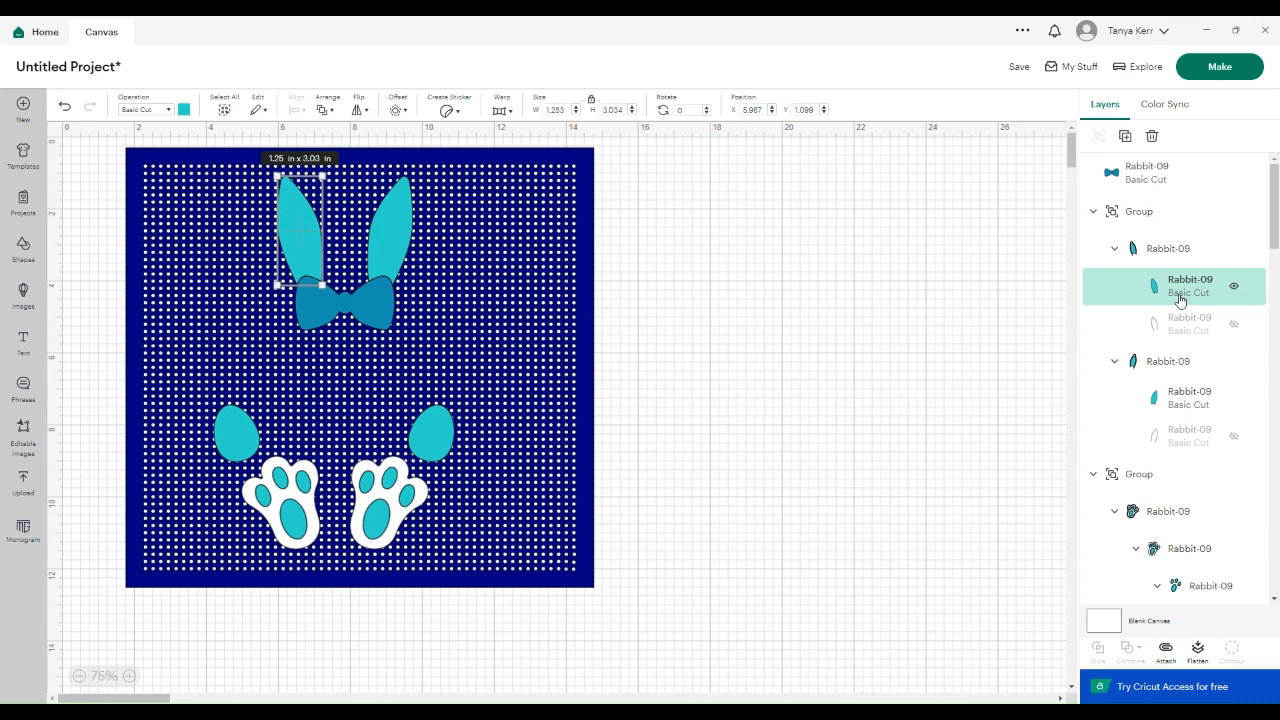
{"action": "left_click", "coordinate": [1190, 400], "text": "shift"}
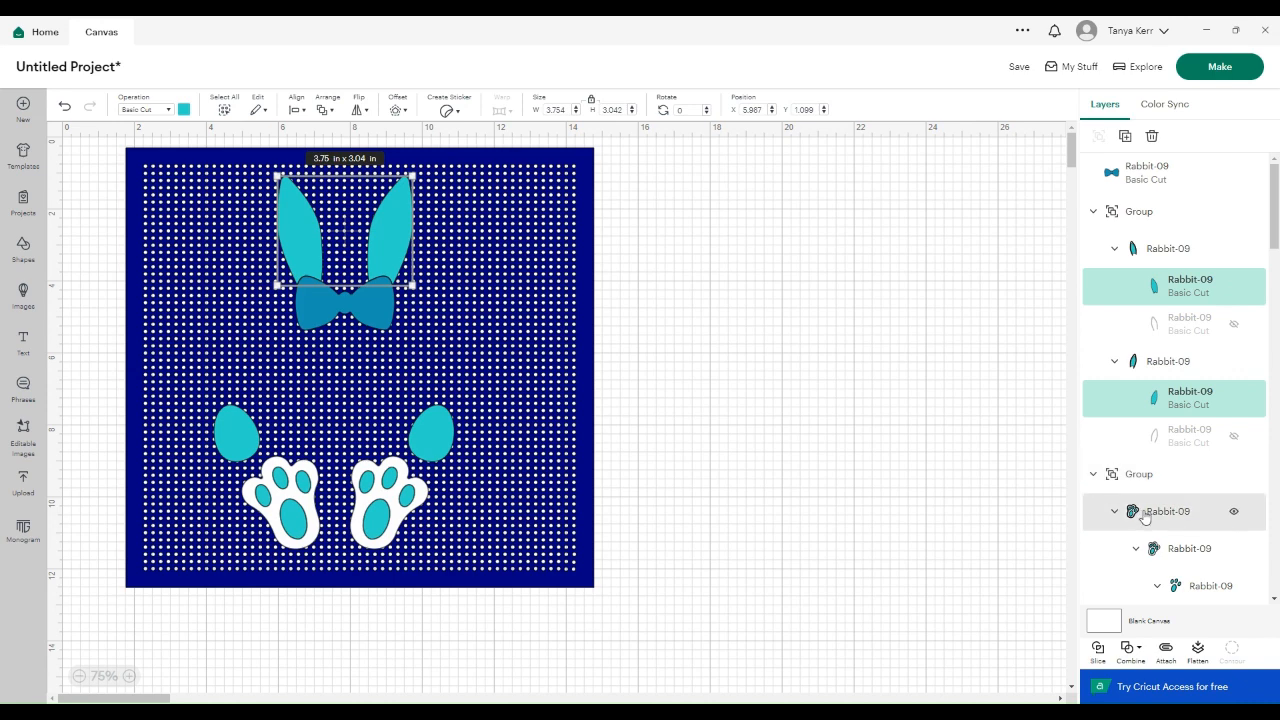
{"action": "scroll", "coordinate": [1150, 516], "scroll_direction": "down", "scroll_amount": 3}
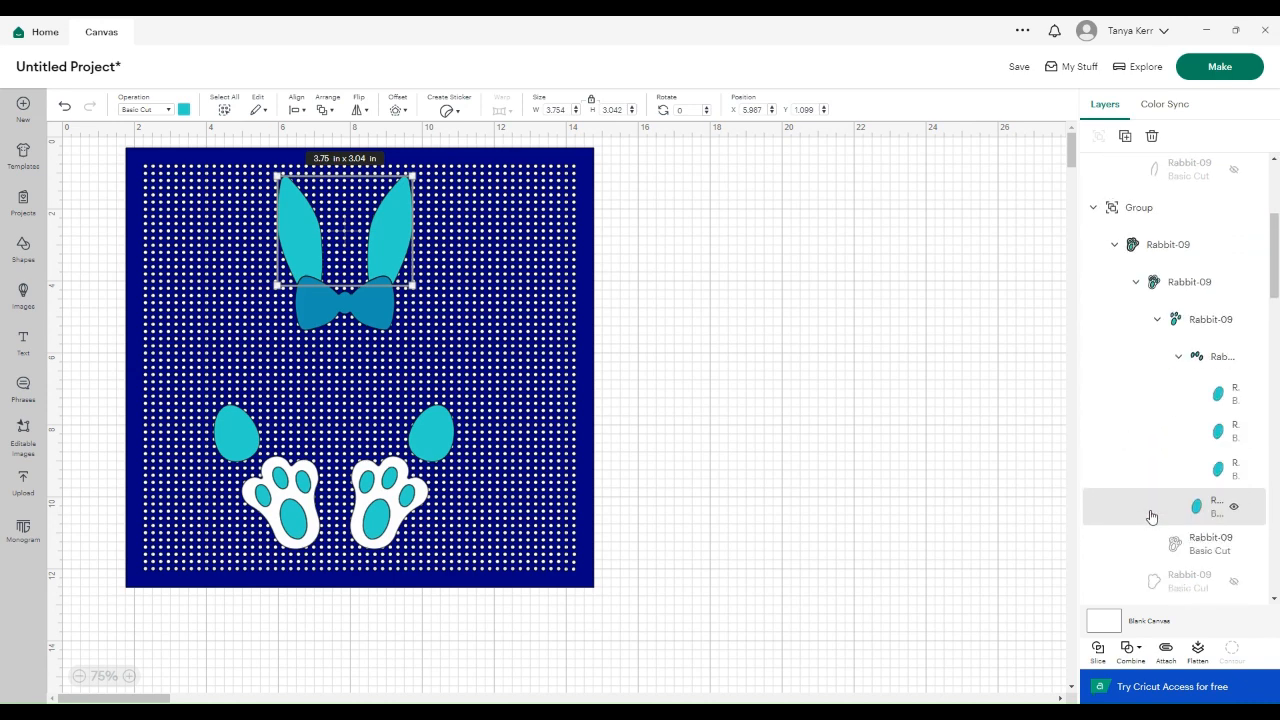
{"action": "scroll", "coordinate": [1155, 508], "scroll_direction": "down", "scroll_amount": 4}
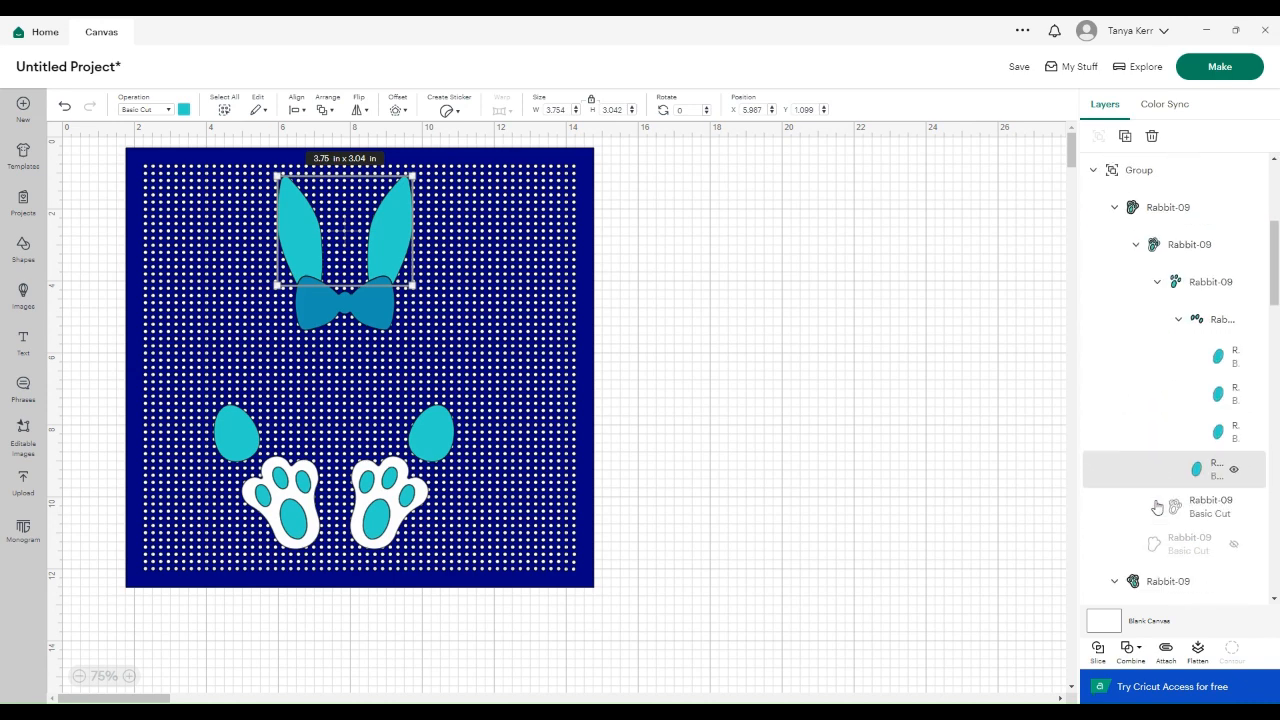
{"action": "scroll", "coordinate": [1156, 507], "scroll_direction": "down", "scroll_amount": 4}
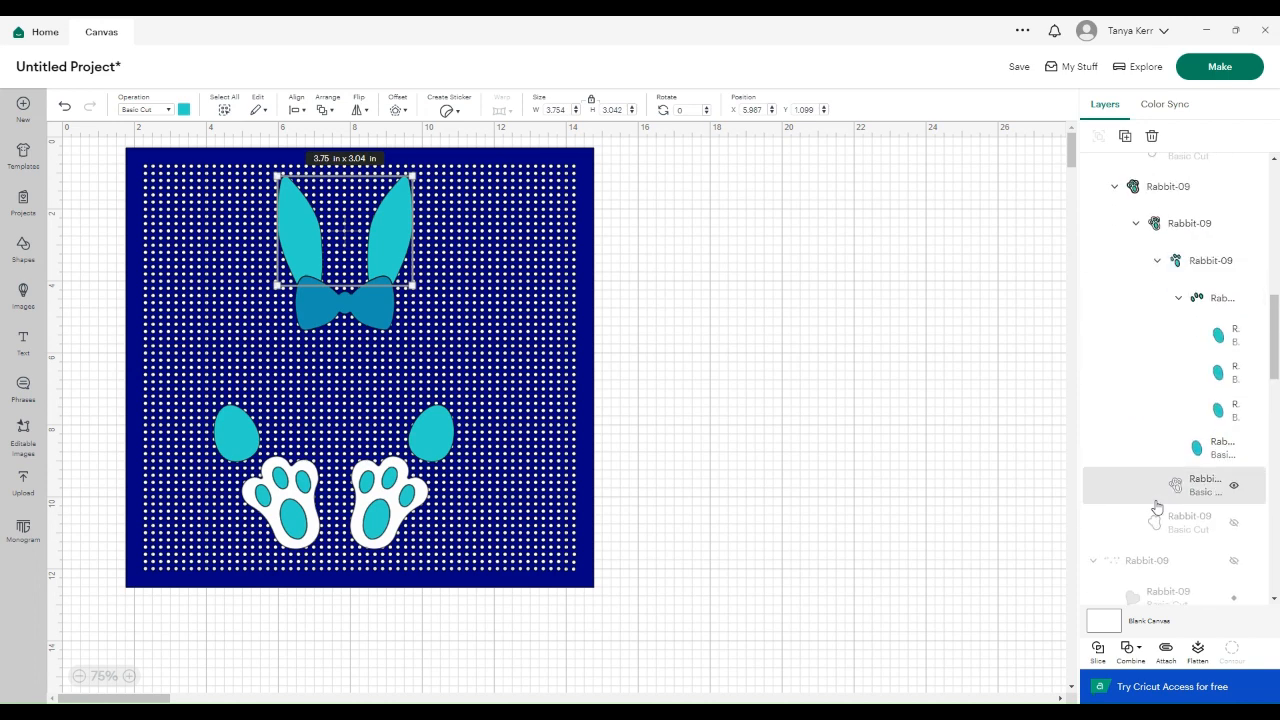
{"action": "scroll", "coordinate": [1156, 507], "scroll_direction": "down", "scroll_amount": 5}
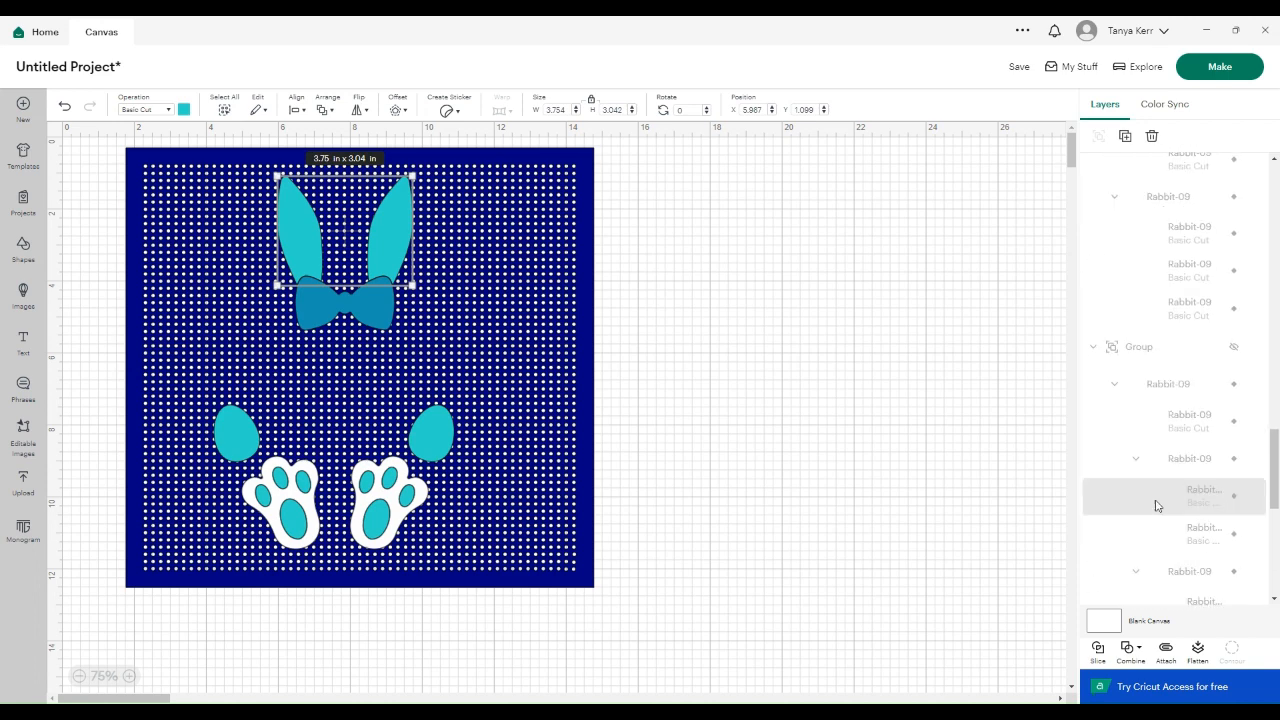
{"action": "scroll", "coordinate": [1156, 507], "scroll_direction": "down", "scroll_amount": 3}
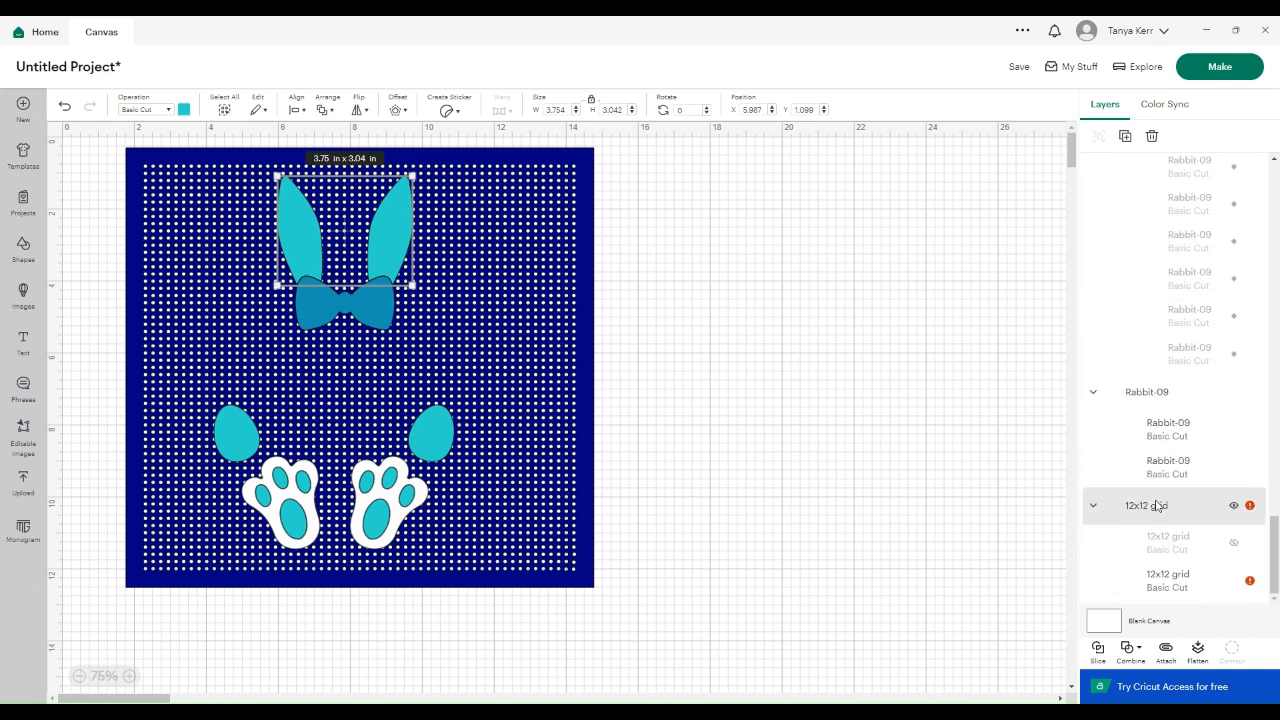
{"action": "scroll", "coordinate": [1156, 507], "scroll_direction": "up", "scroll_amount": 5}
{"action": "scroll", "coordinate": [1156, 507], "scroll_direction": "down", "scroll_amount": 3}
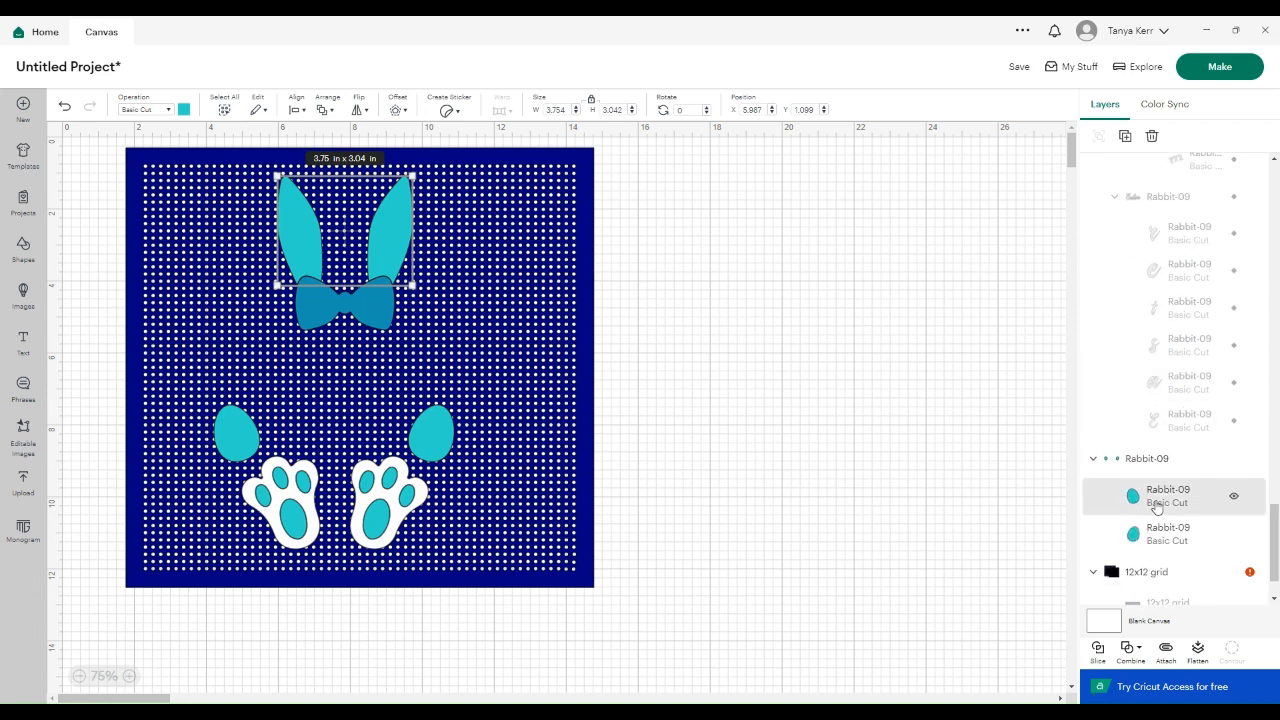
{"action": "left_click", "coordinate": [1160, 538], "text": "shift"}
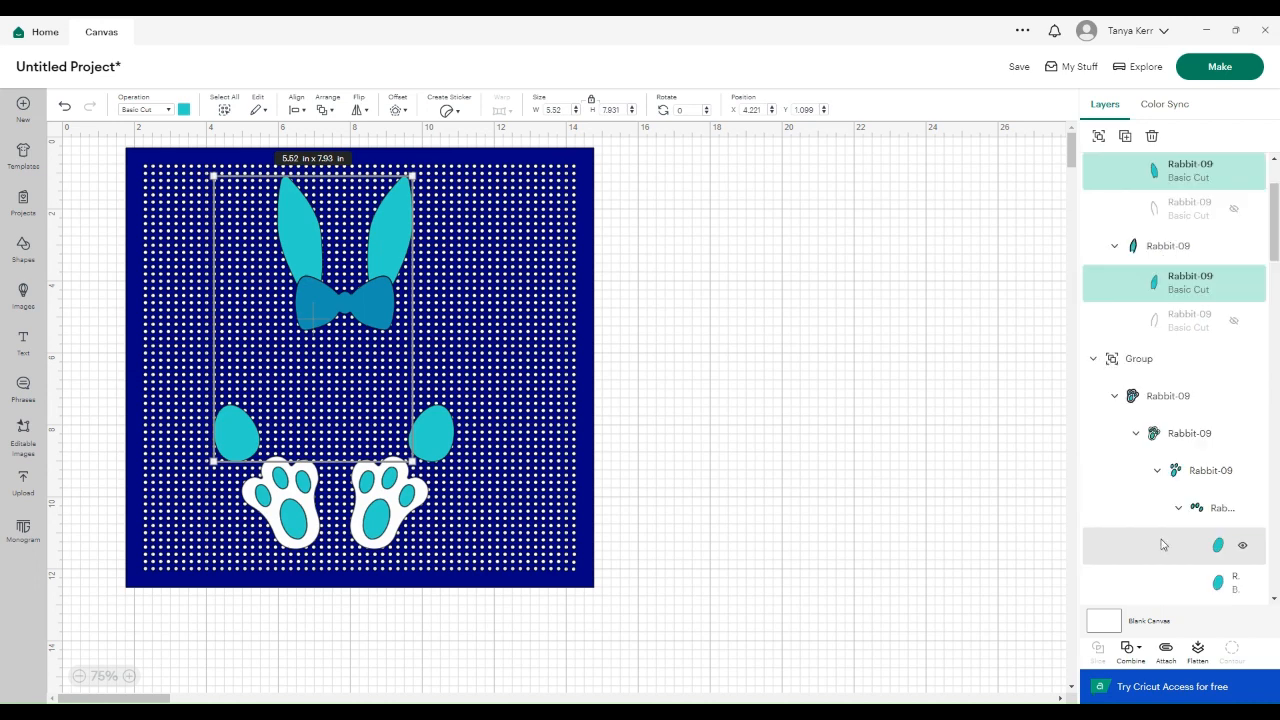
Add two toe pads of the right paw to the selection of turquoise shapes
{"action": "left_click", "coordinate": [1163, 543], "text": "shift"}
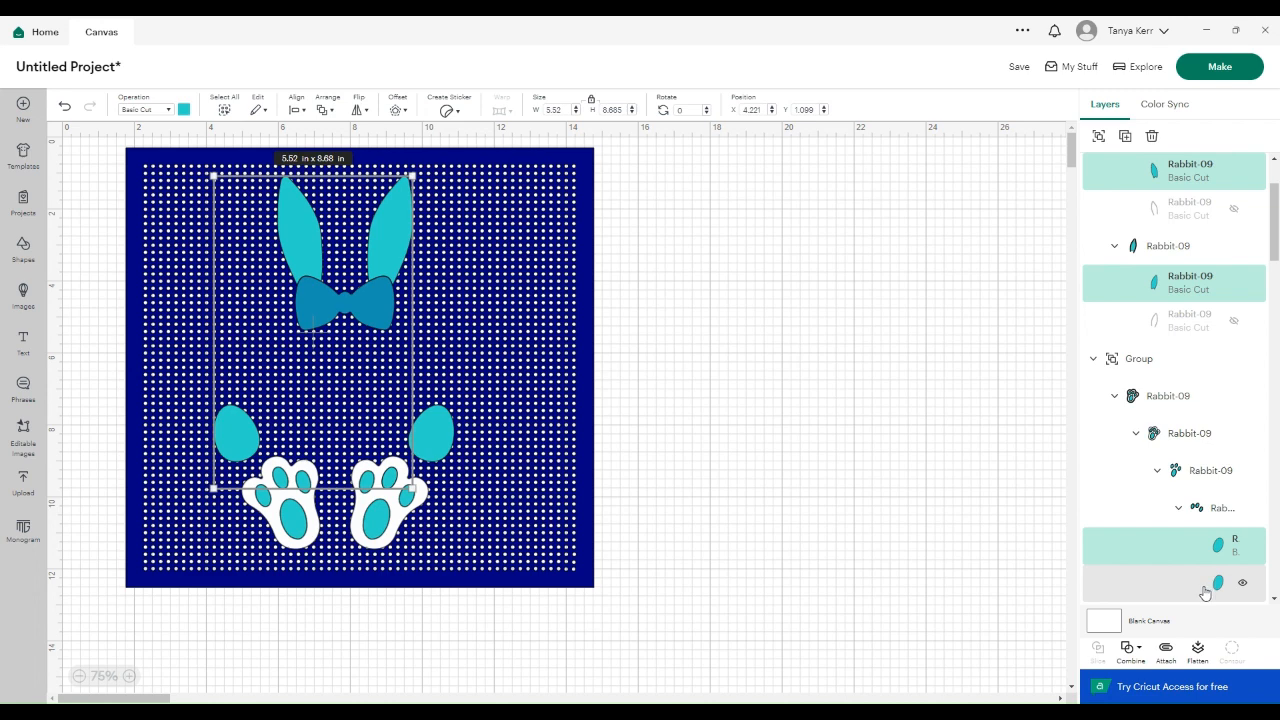
{"action": "left_click", "coordinate": [1205, 592], "text": "shift"}
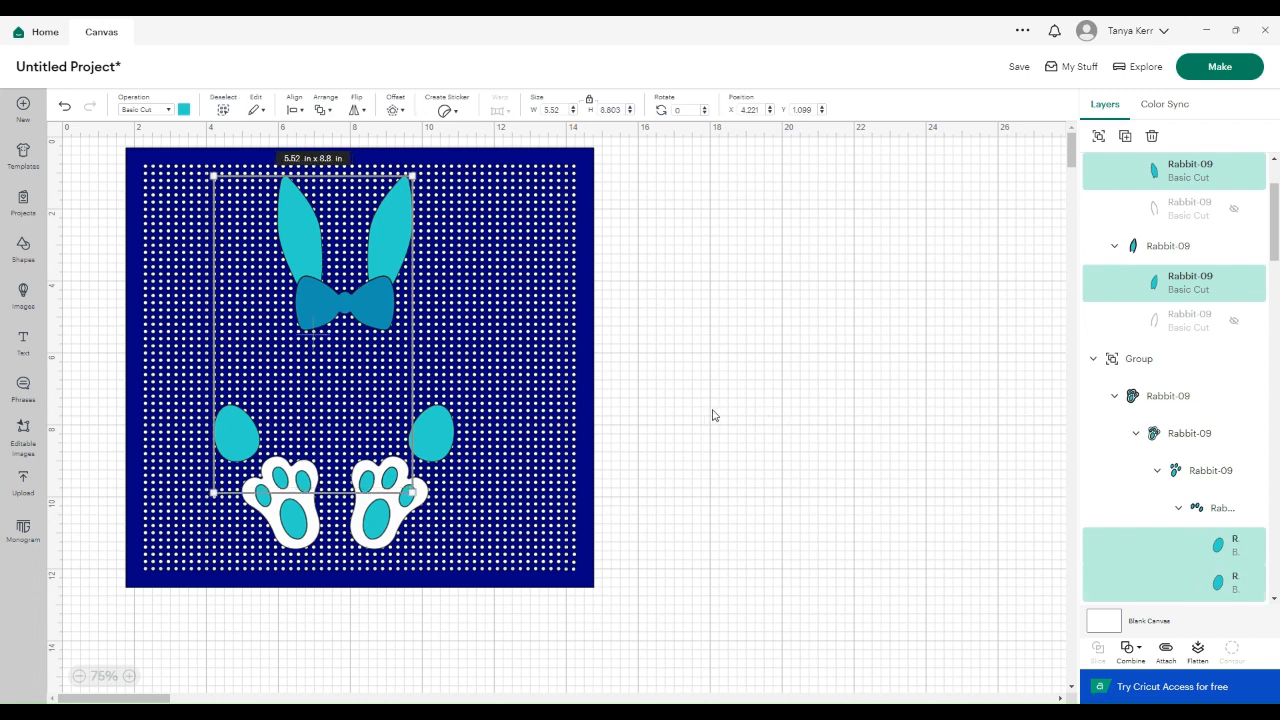
{"action": "scroll", "coordinate": [934, 446], "scroll_direction": "down", "scroll_amount": 1}
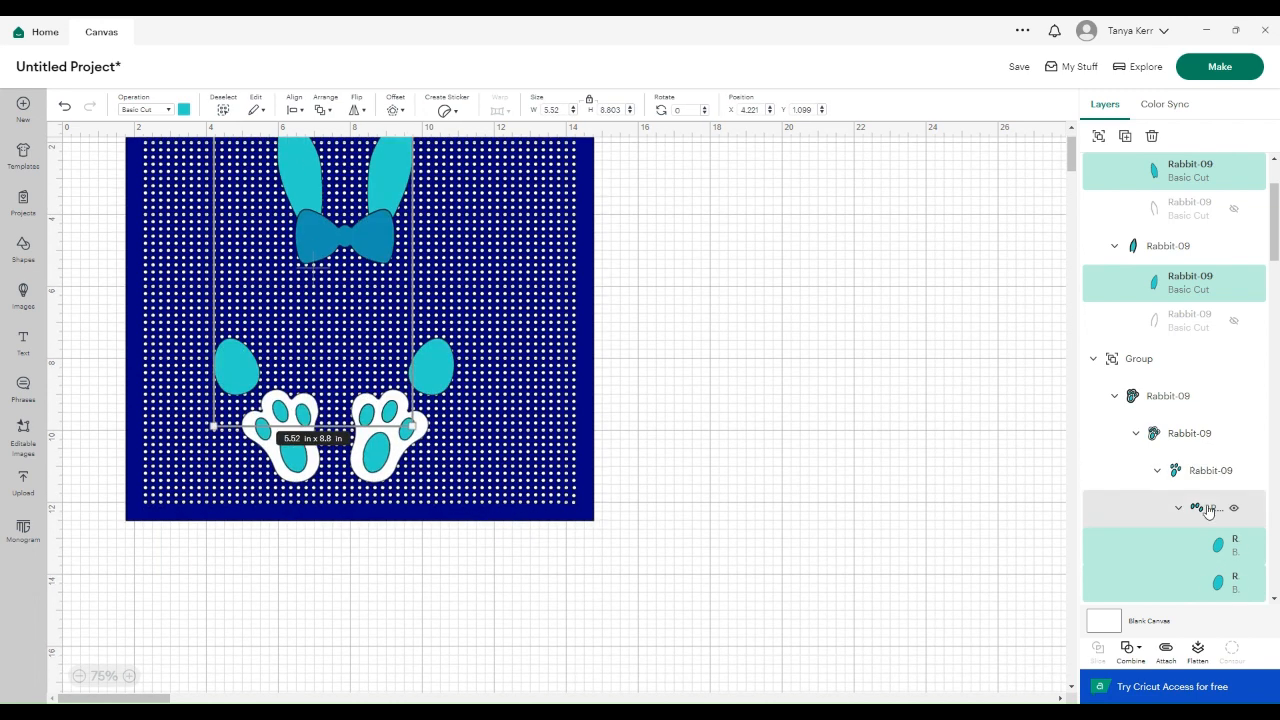
{"action": "scroll", "coordinate": [1170, 535], "scroll_direction": "down", "scroll_amount": 3}
{"action": "scroll", "coordinate": [1175, 537], "scroll_direction": "up", "scroll_amount": 3}
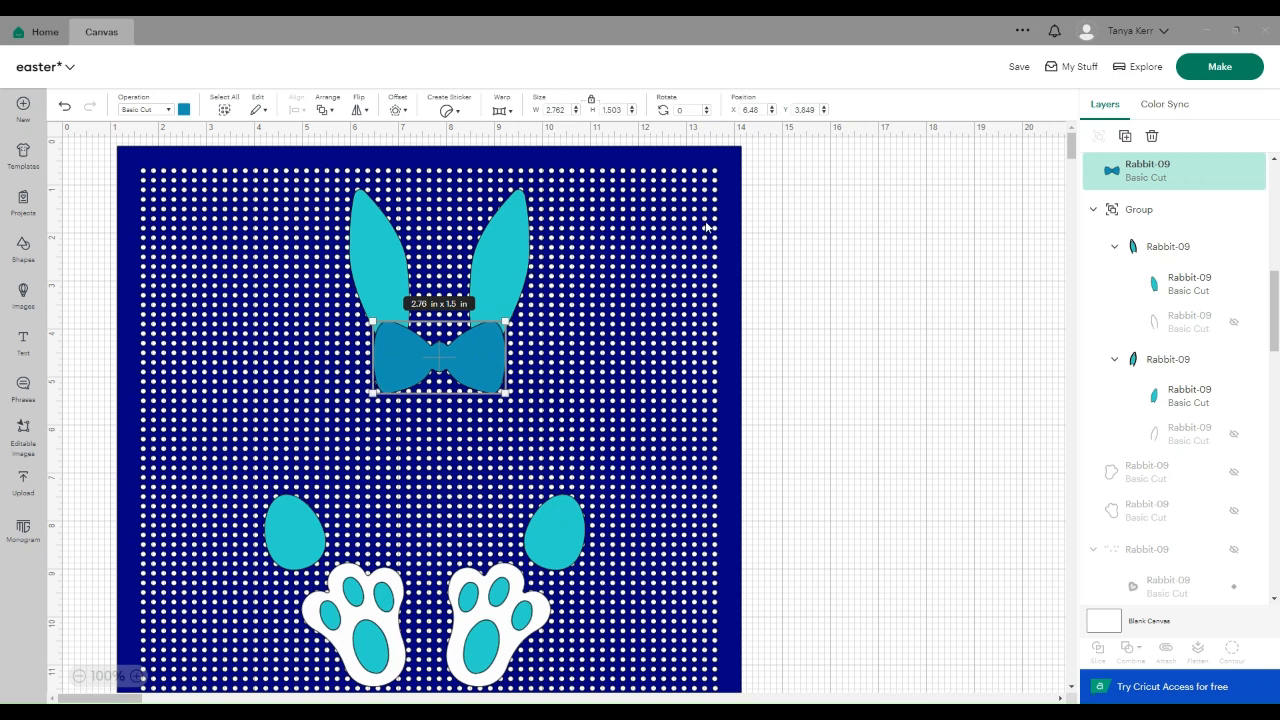
Slice the blue bow tie with the 12x12 dot grid
{"action": "left_click", "coordinate": [644, 163]}
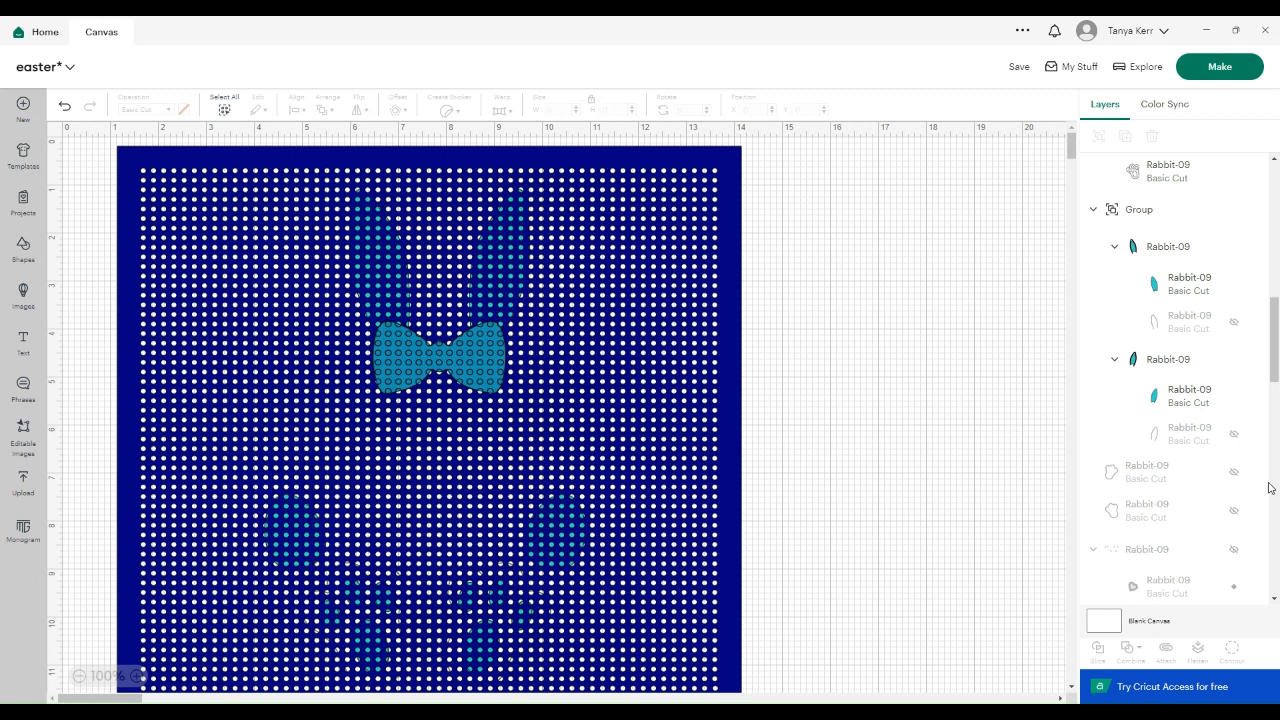
{"action": "left_click_drag", "start_coordinate": [1274, 380], "coordinate": [1247, 225]}
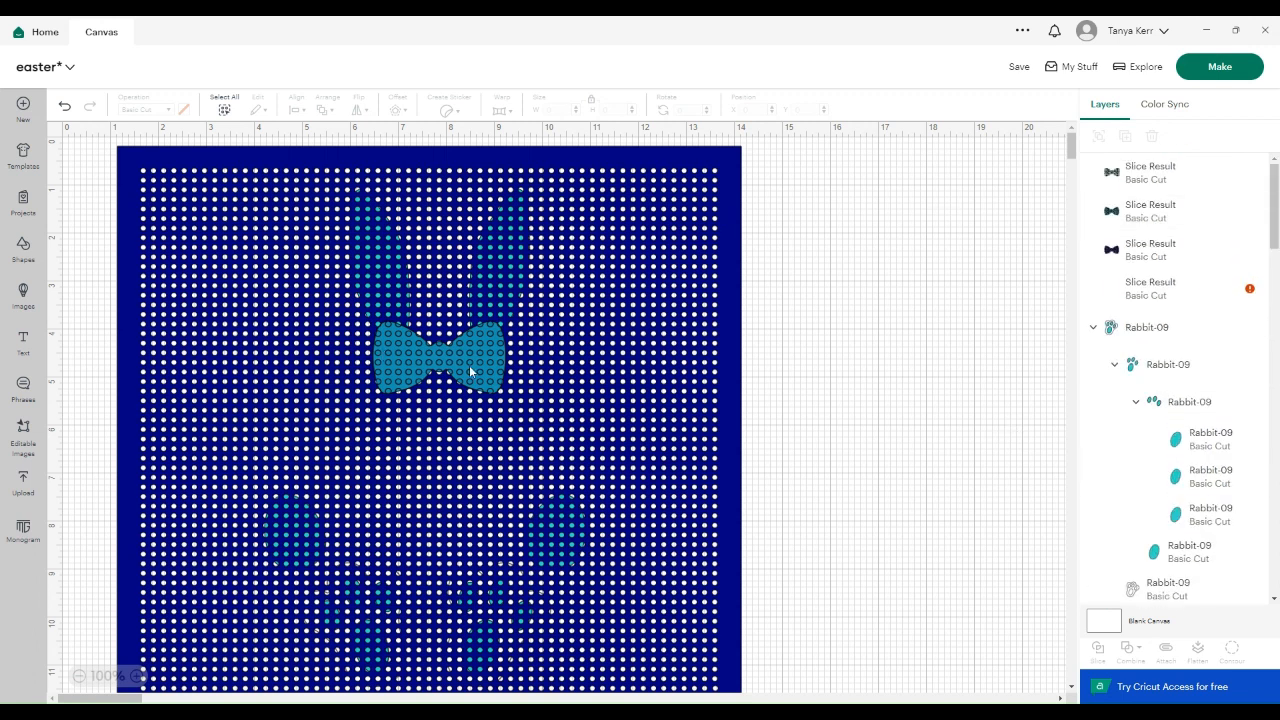
Move the dotted bow tie onto the empty canvas beside the grid and delete the two leftover bow tie slices
{"action": "left_click_drag", "start_coordinate": [469, 365], "coordinate": [917, 430]}
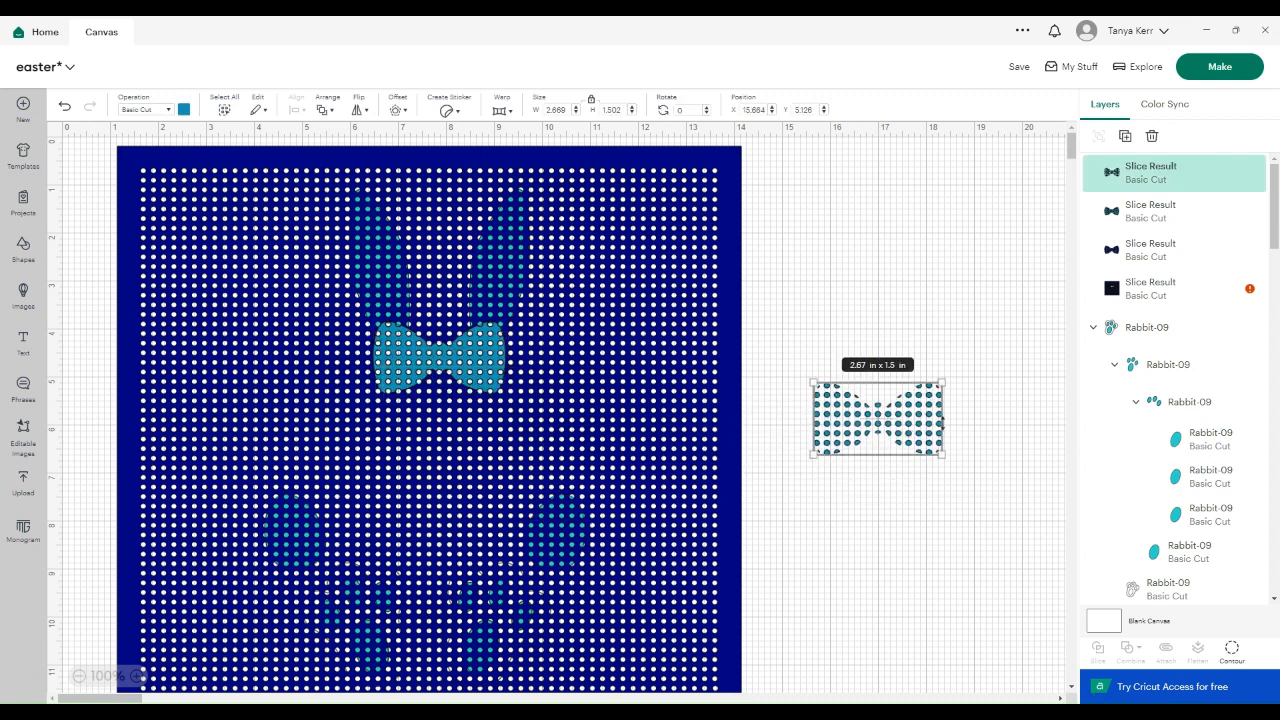
{"action": "left_click", "coordinate": [478, 369]}
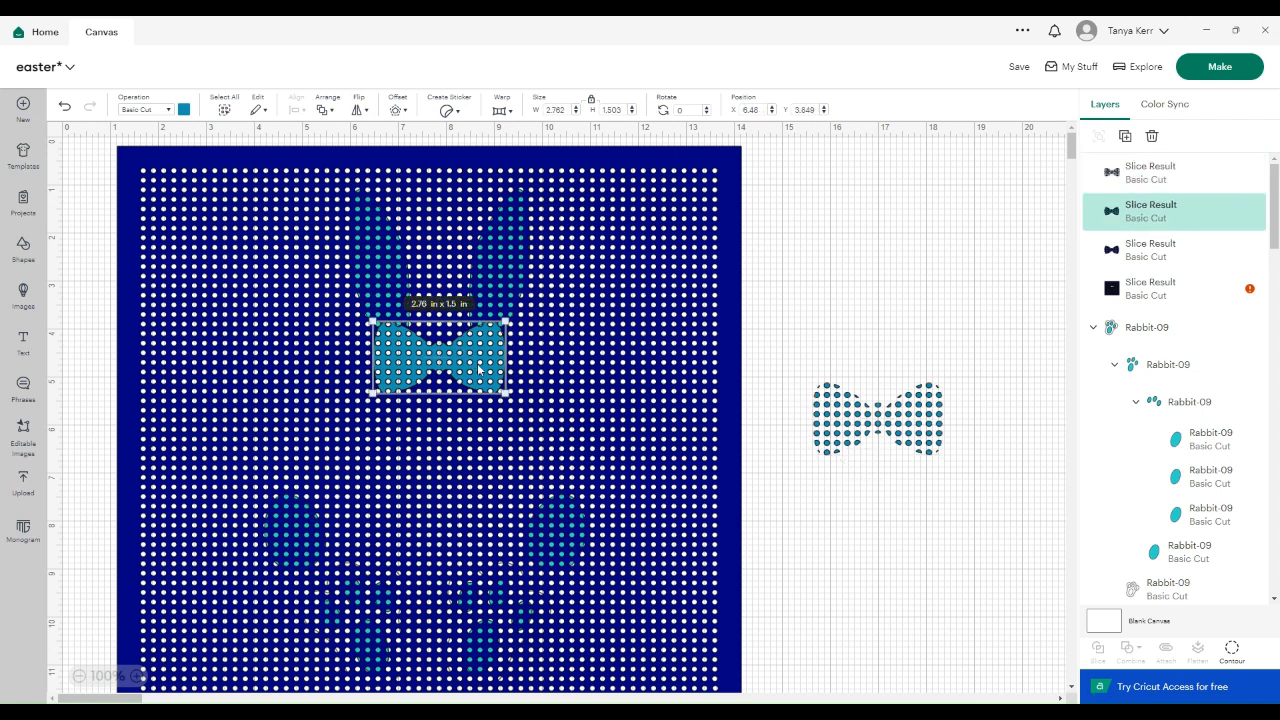
{"action": "key", "text": "Delete"}
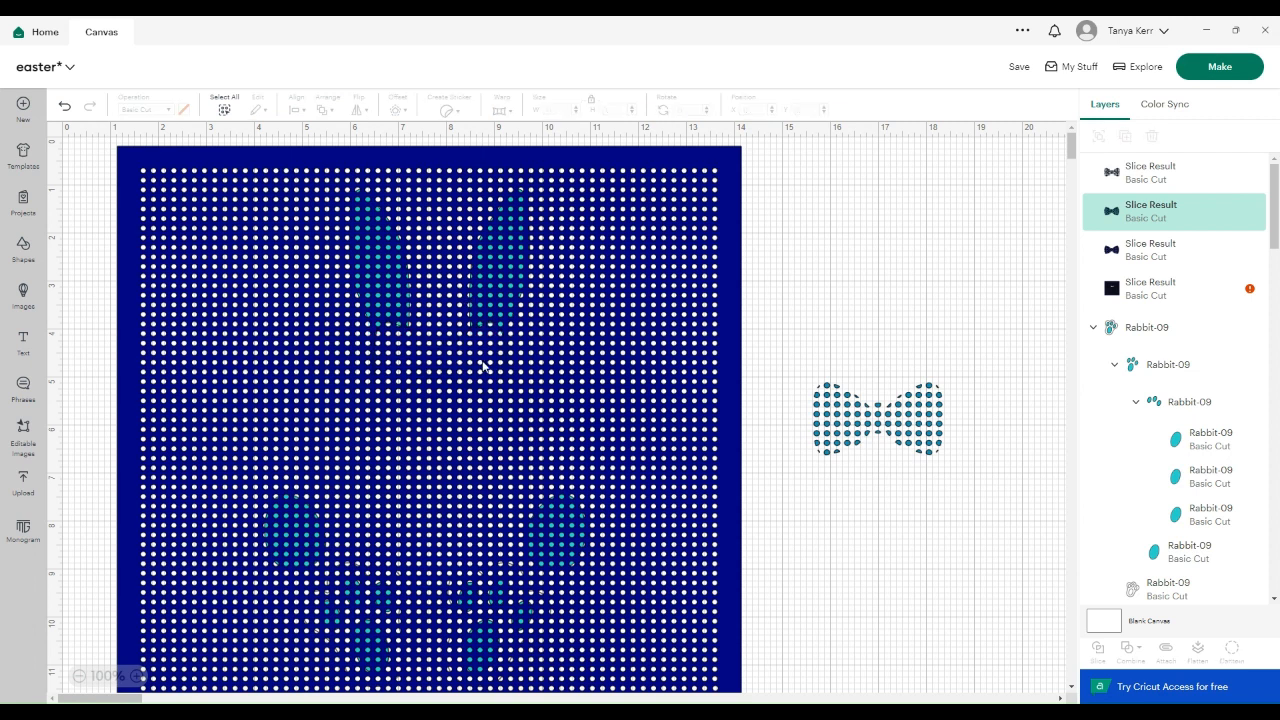
{"action": "left_click", "coordinate": [478, 369]}
{"action": "key", "text": "Delete"}
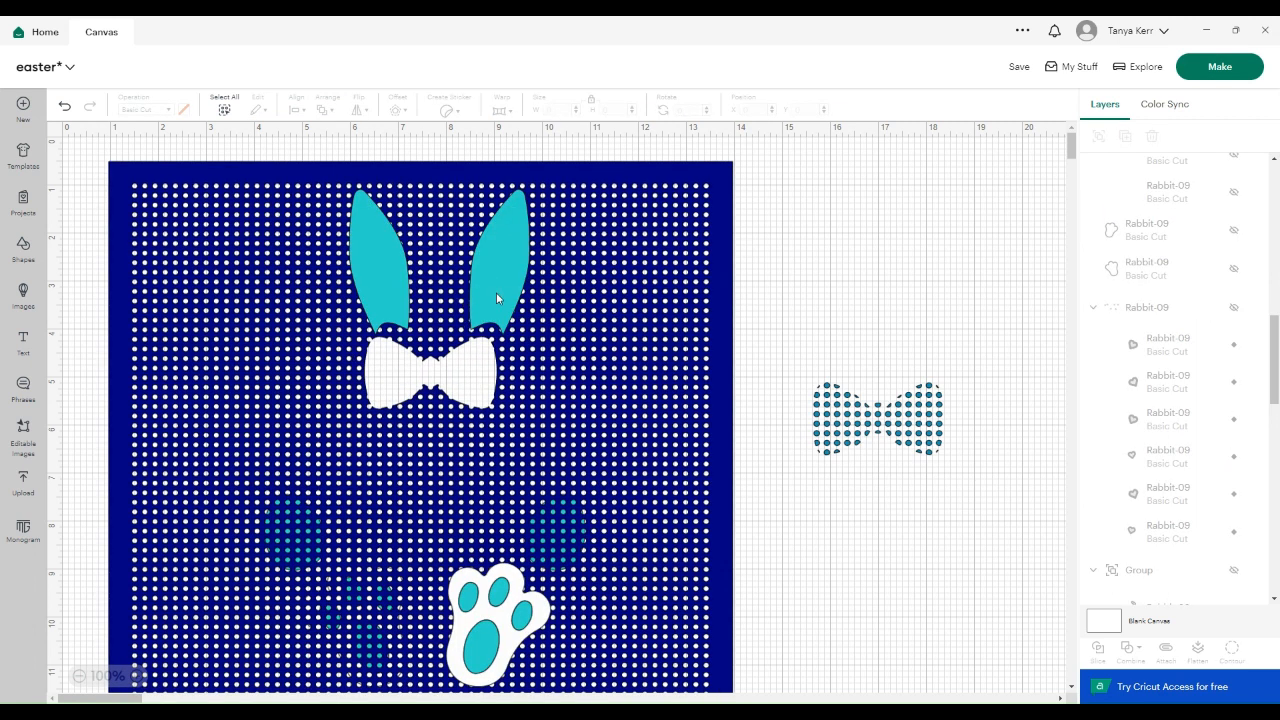
Slice the welded turquoise bunny ears with the navy dot grid
{"action": "left_click", "coordinate": [497, 298]}
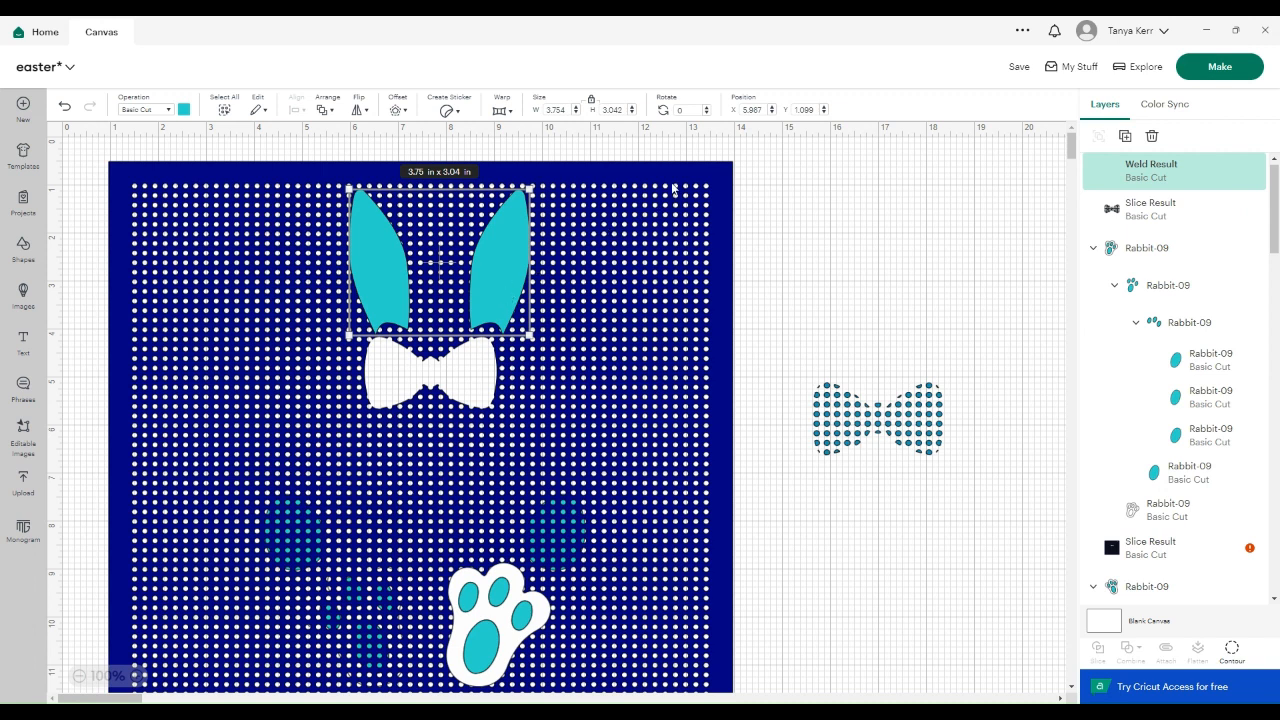
{"action": "left_click", "coordinate": [574, 173], "text": "shift"}
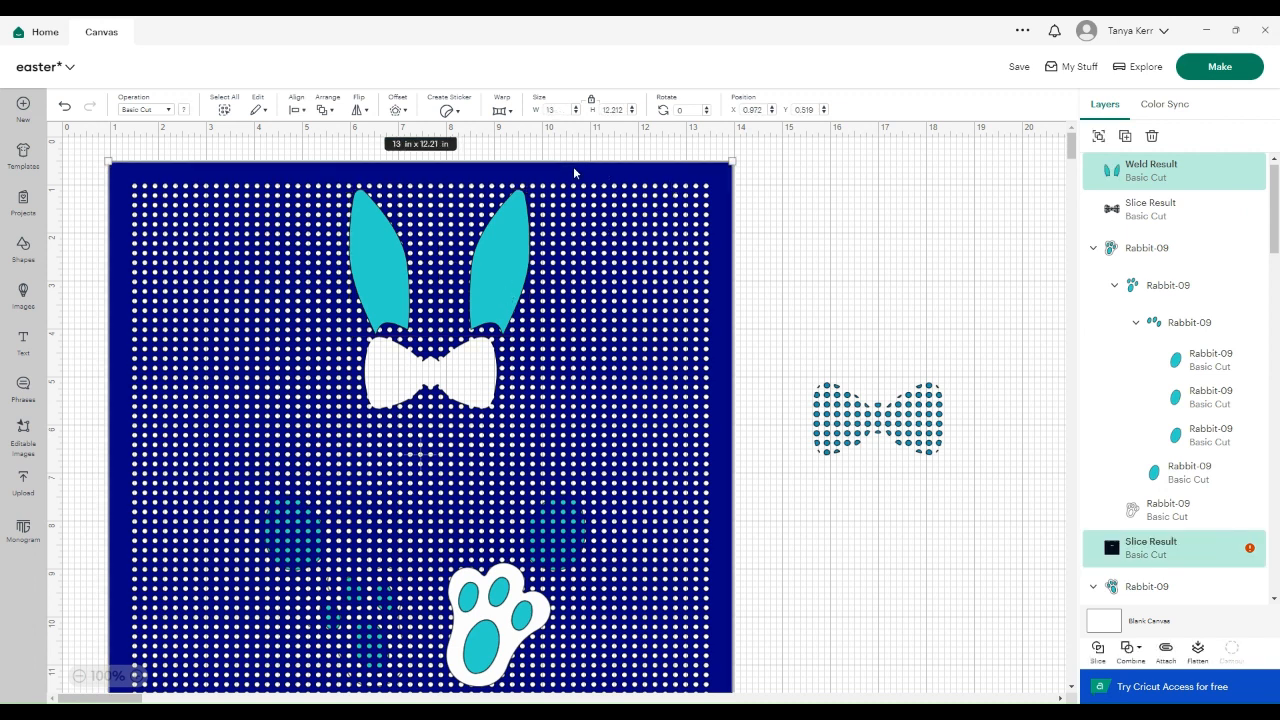
{"action": "left_click", "coordinate": [1098, 650]}
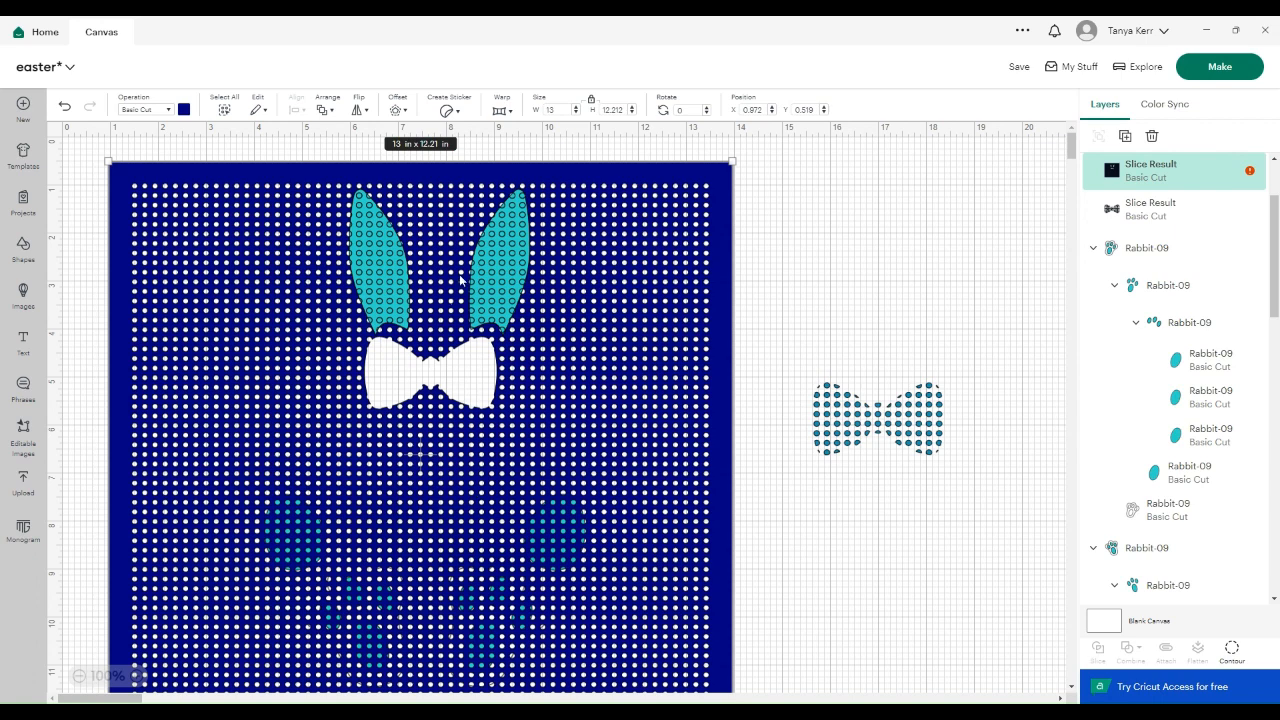
Place the dotted ears directly above the dotted bow tie and delete the leftover navy and turquoise ear slices
{"action": "left_click_drag", "start_coordinate": [492, 296], "coordinate": [497, 343]}
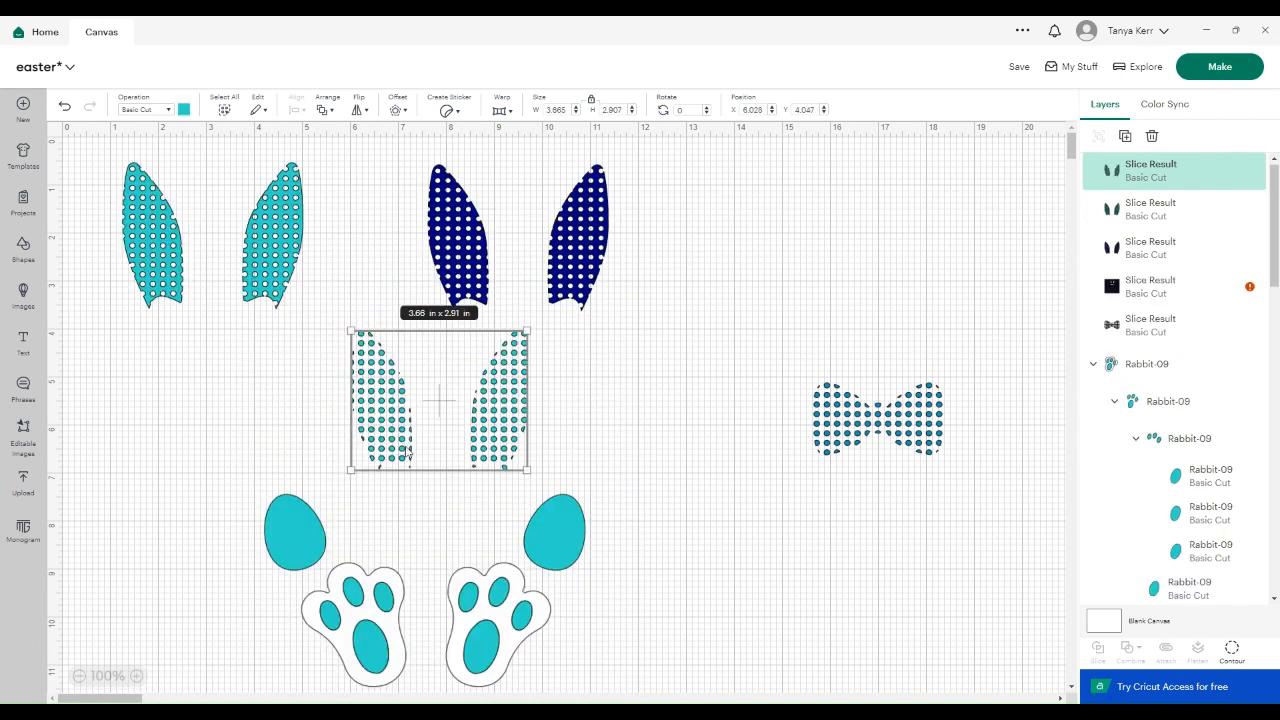
{"action": "left_click_drag", "start_coordinate": [406, 451], "coordinate": [840, 372]}
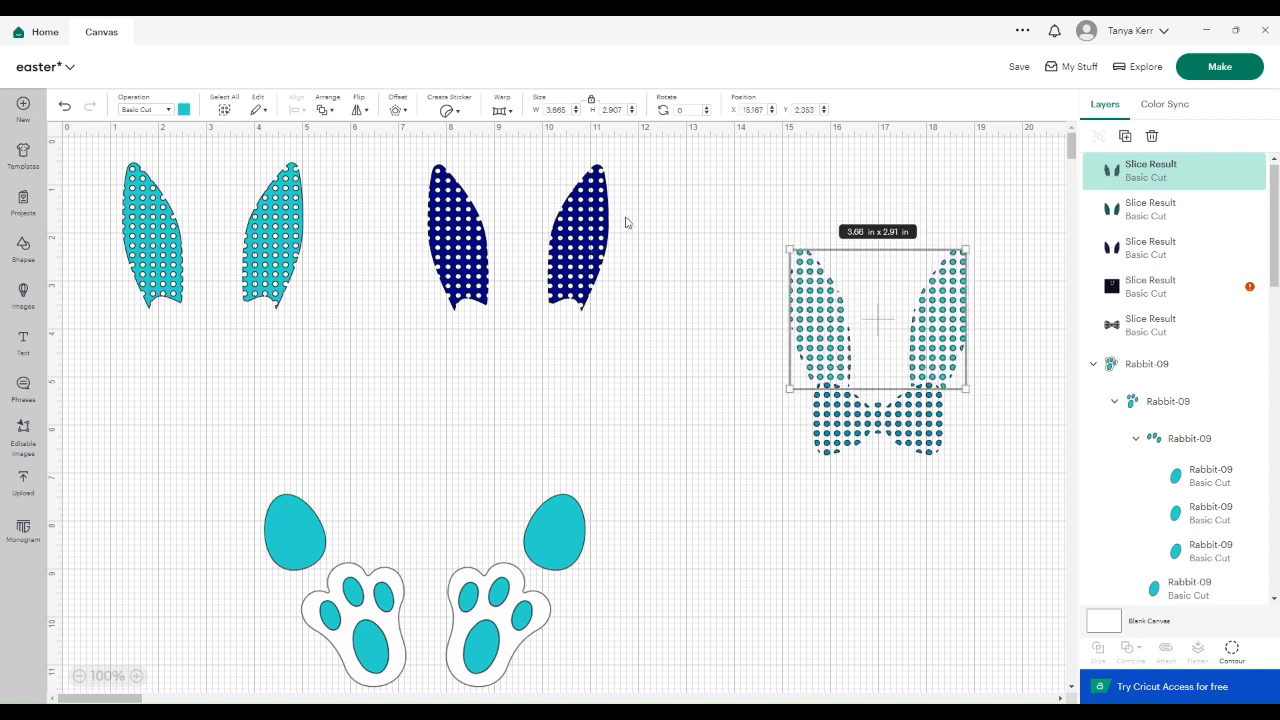
{"action": "left_click", "coordinate": [574, 248]}
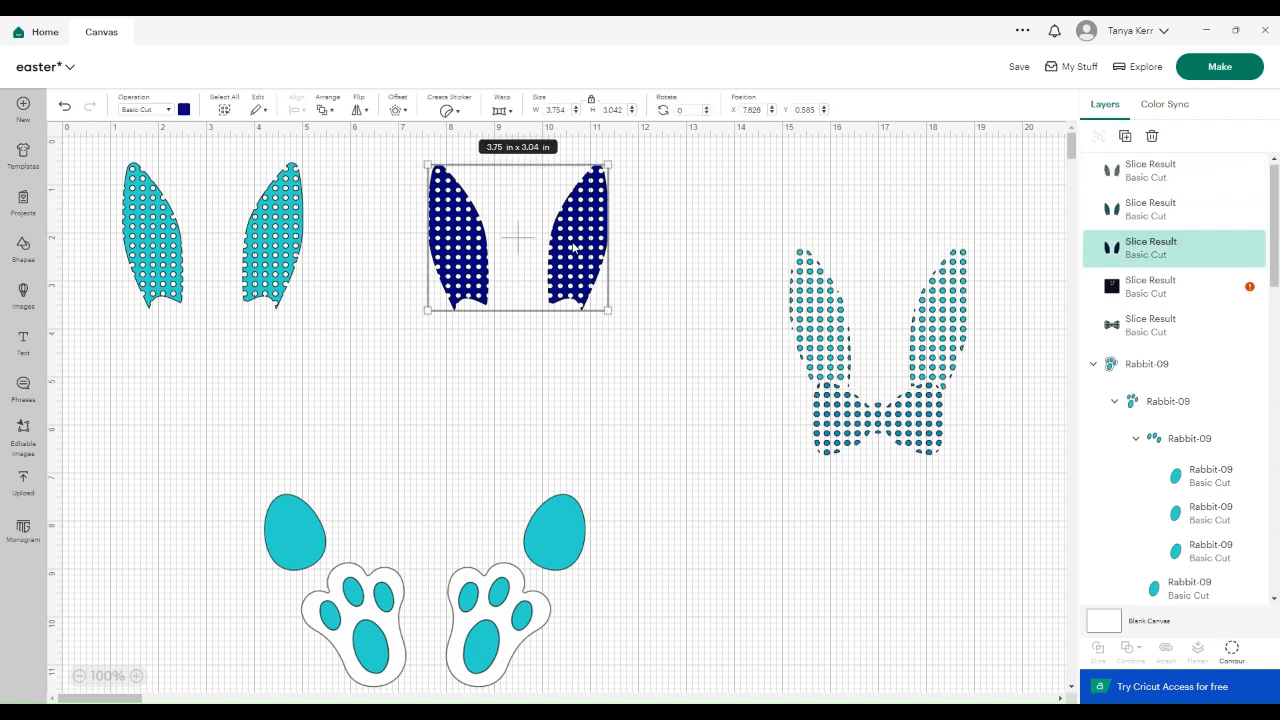
{"action": "key", "text": "Delete"}
{"action": "left_click", "coordinate": [290, 258]}
{"action": "key", "text": "Delete"}
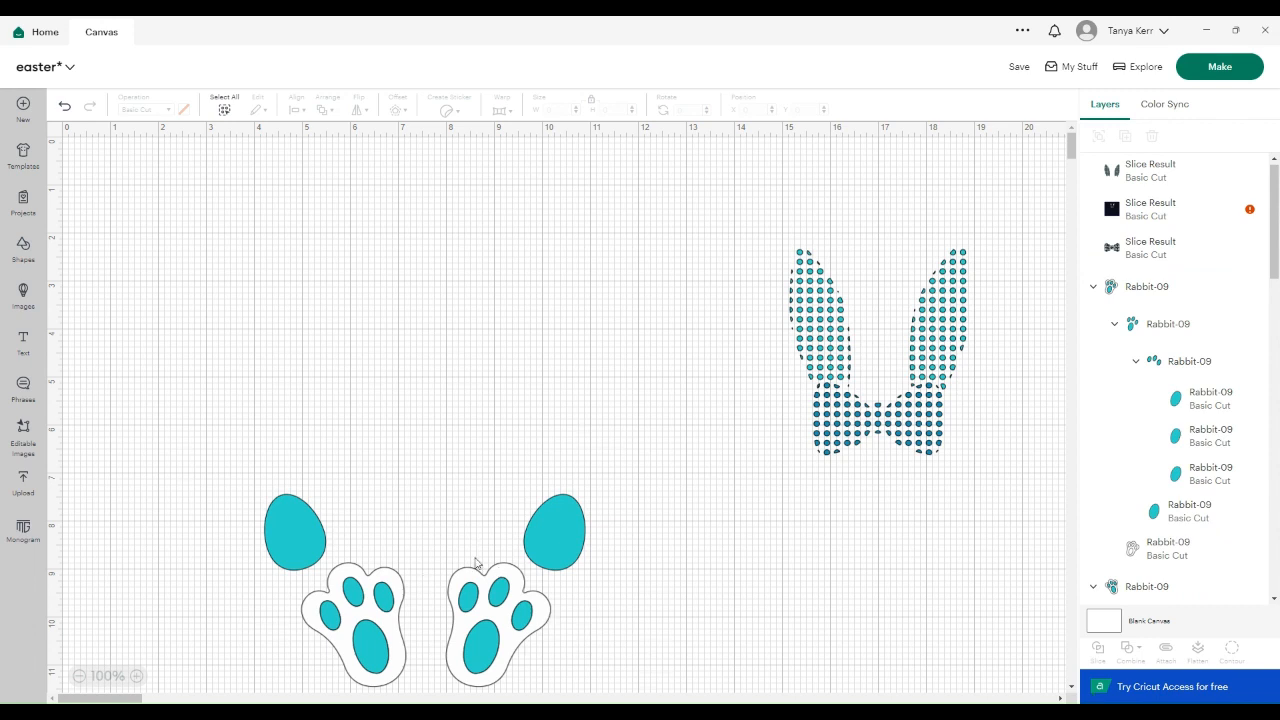
Slice the united pair of turquoise eggs with the navy dot grid
{"action": "left_click", "coordinate": [560, 548]}
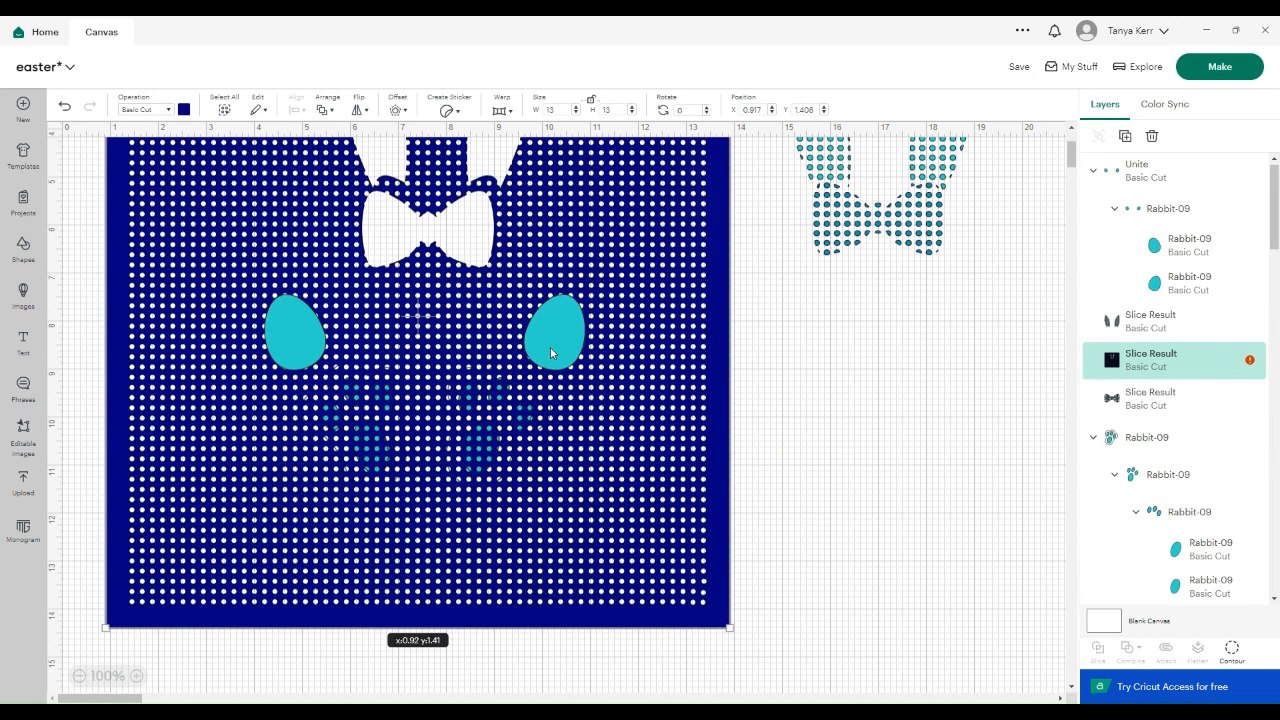
{"action": "left_click", "coordinate": [816, 406]}
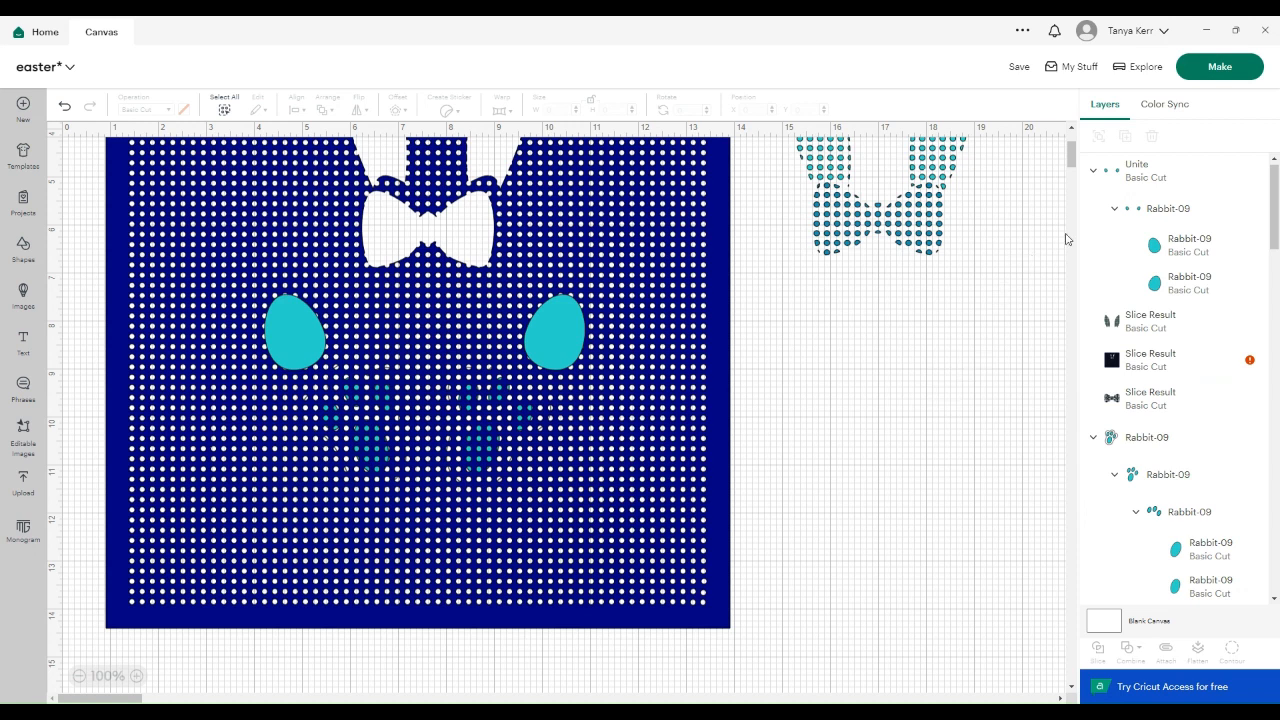
{"action": "left_click", "coordinate": [1168, 212]}
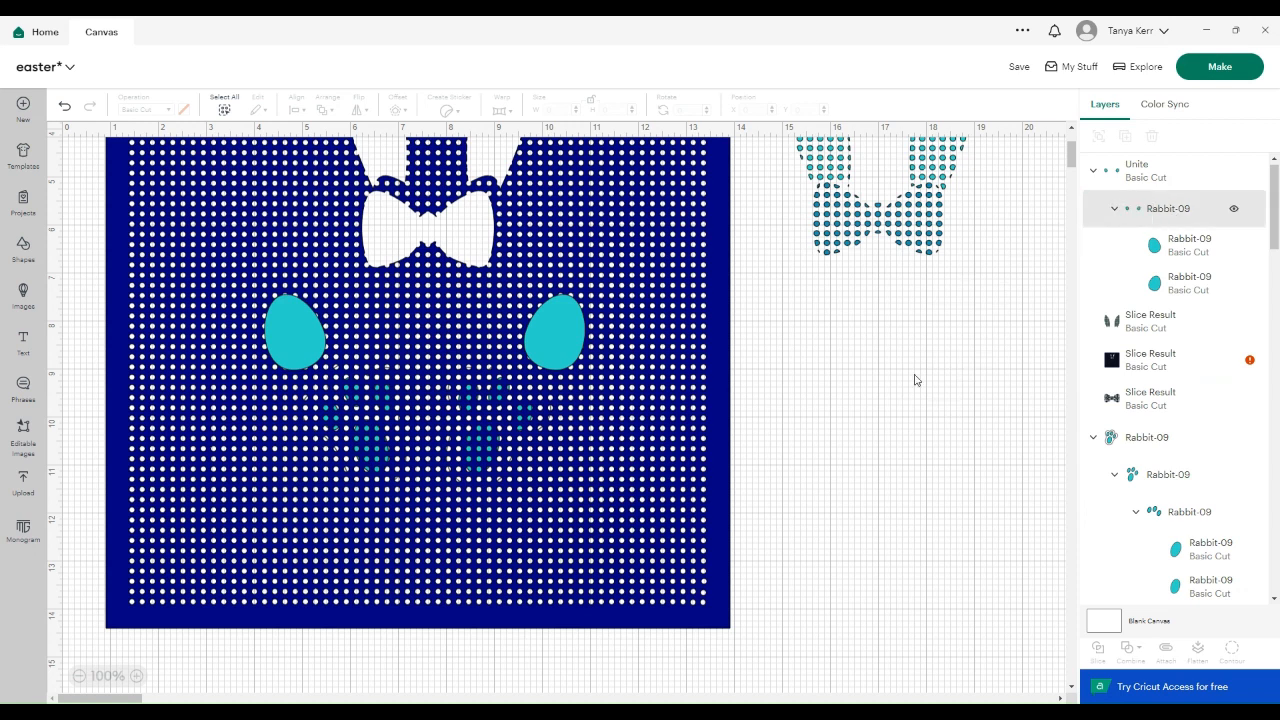
{"action": "left_click", "coordinate": [714, 625], "text": "shift"}
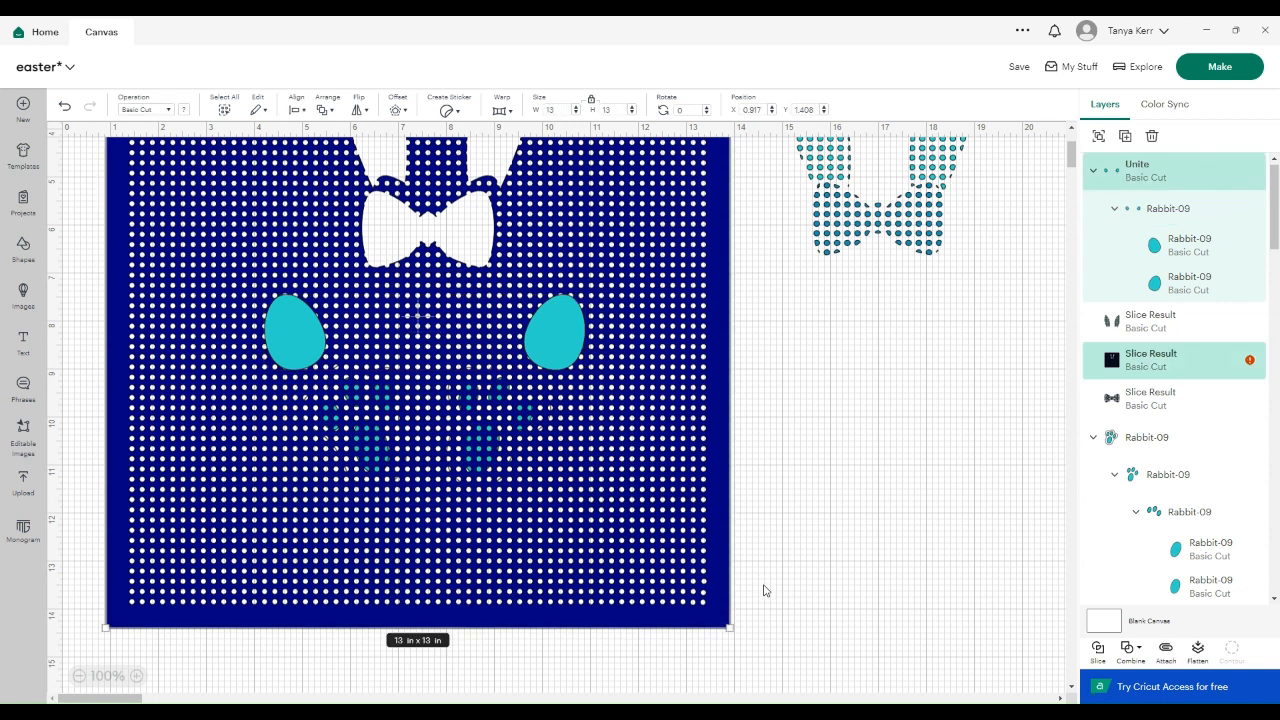
{"action": "left_click", "coordinate": [1097, 650]}
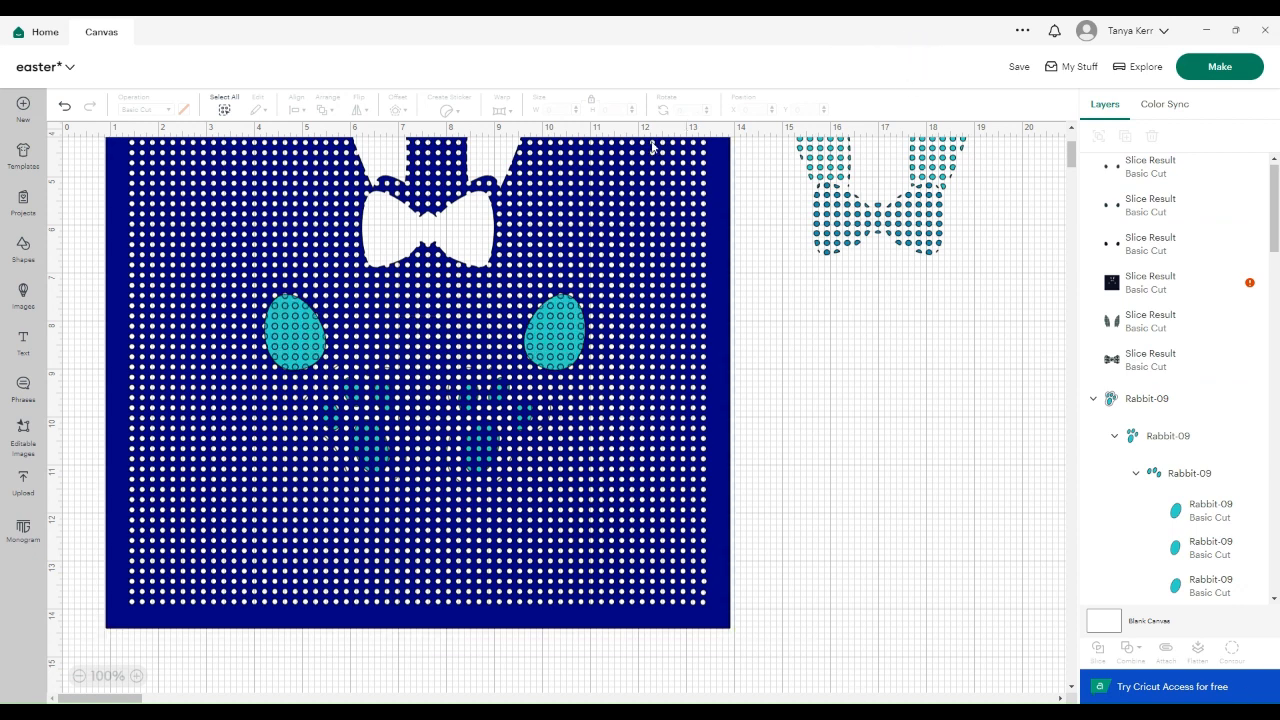
Move the dotted eggs beside the grid, below the dotted bow tie, and delete the two leftover egg slices
{"action": "left_click_drag", "start_coordinate": [558, 363], "coordinate": [1023, 396]}
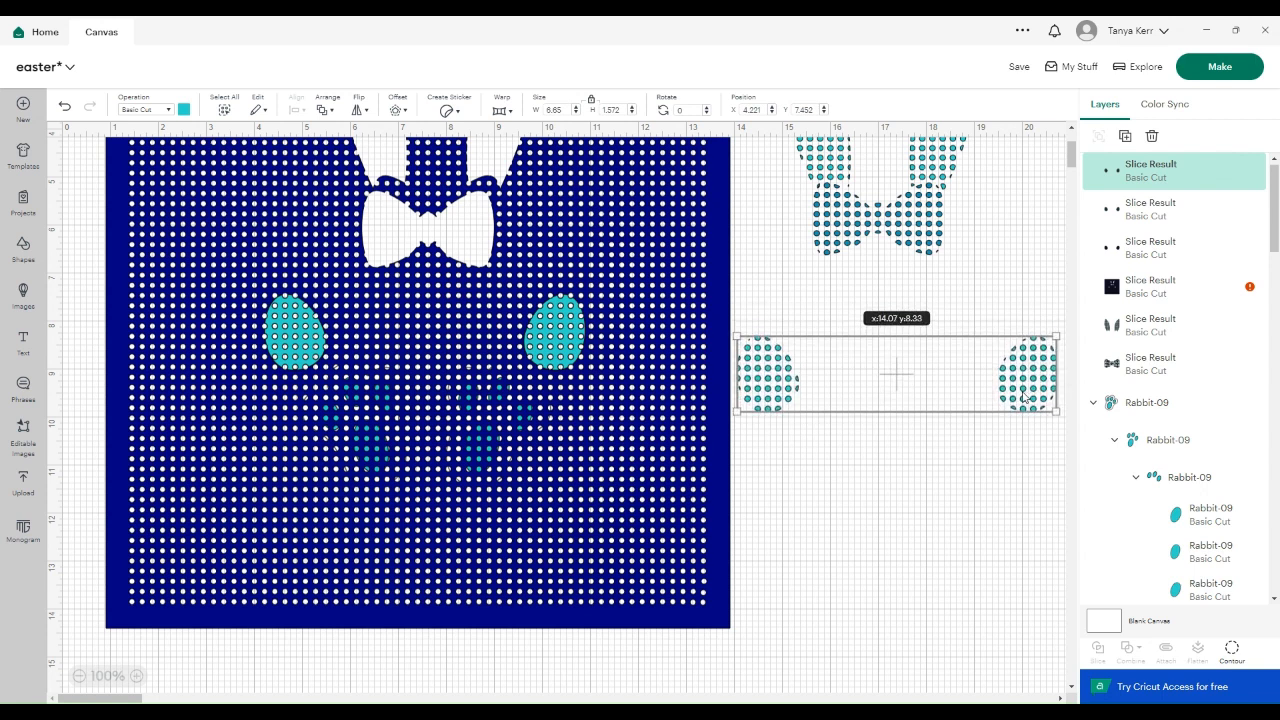
{"action": "left_click", "coordinate": [554, 352]}
{"action": "left_click_drag", "start_coordinate": [554, 352], "coordinate": [488, 375]}
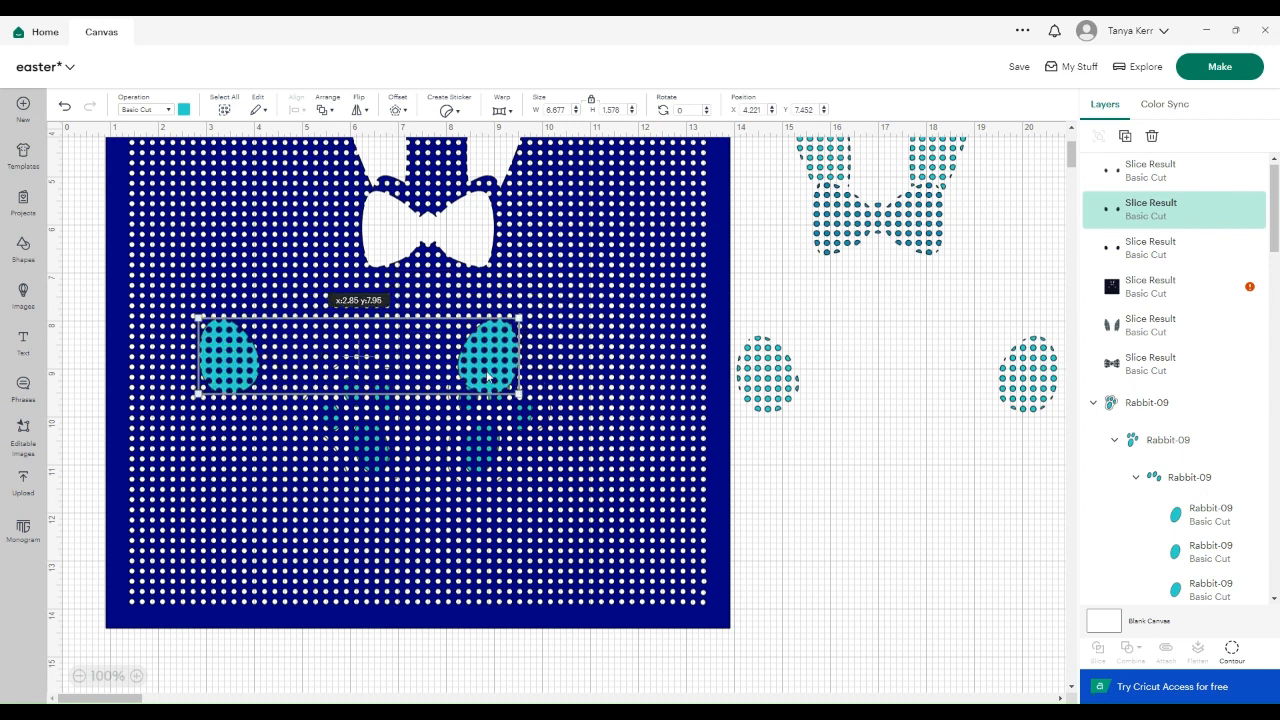
{"action": "key", "text": "Delete"}
{"action": "left_click", "coordinate": [557, 352]}
{"action": "left_click_drag", "start_coordinate": [557, 352], "coordinate": [540, 390]}
{"action": "key", "text": "Delete"}
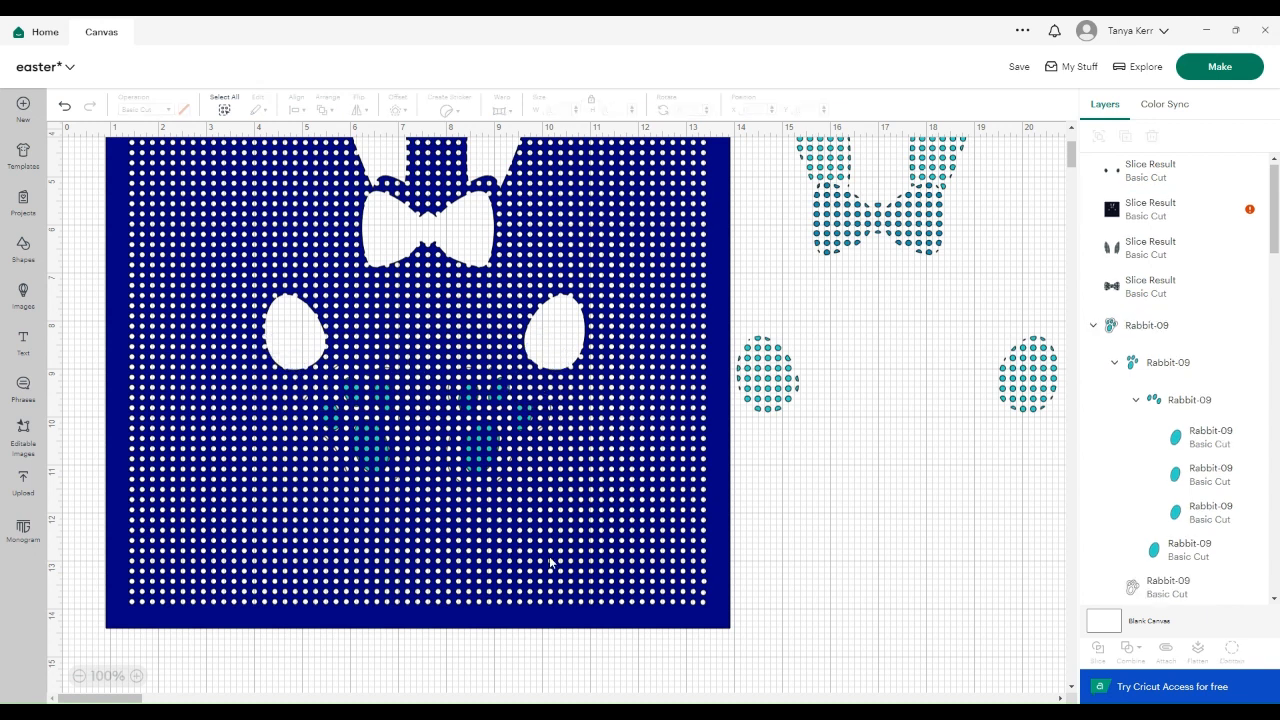
Weld the left and right rabbit paw groups into one shape
{"action": "left_click_drag", "start_coordinate": [545, 541], "coordinate": [550, 508]}
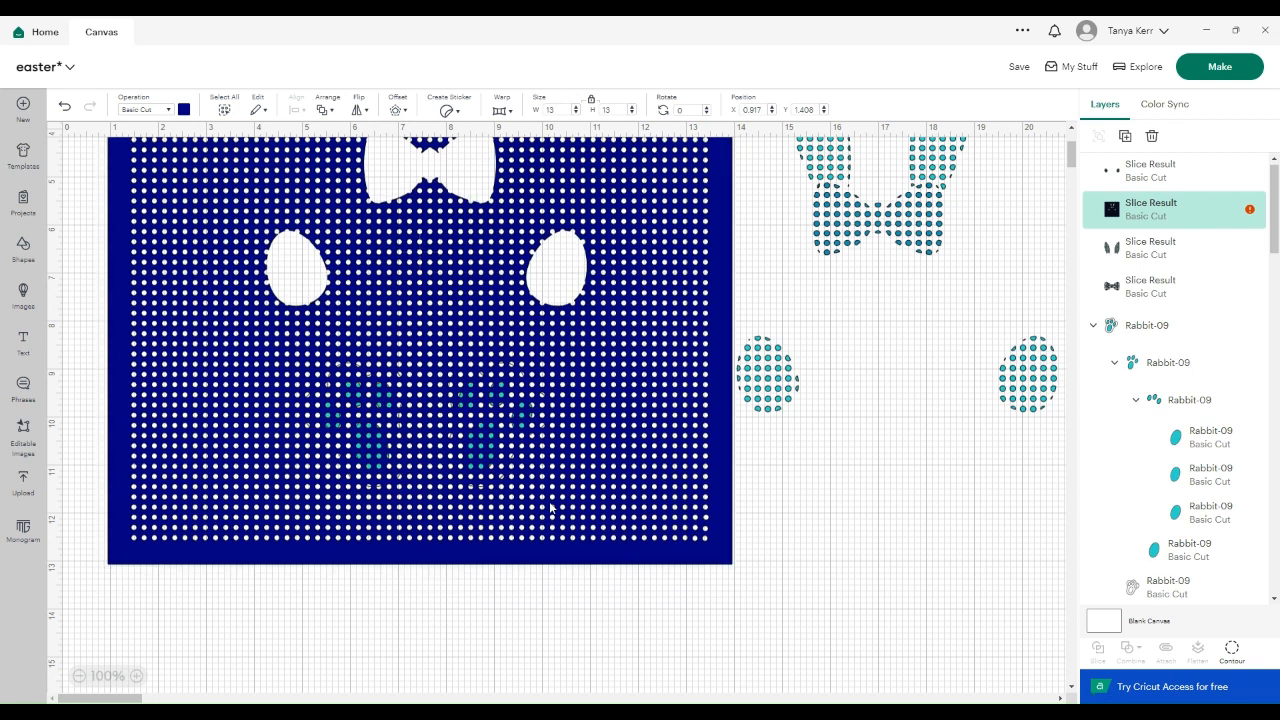
{"action": "left_click", "coordinate": [1146, 328]}
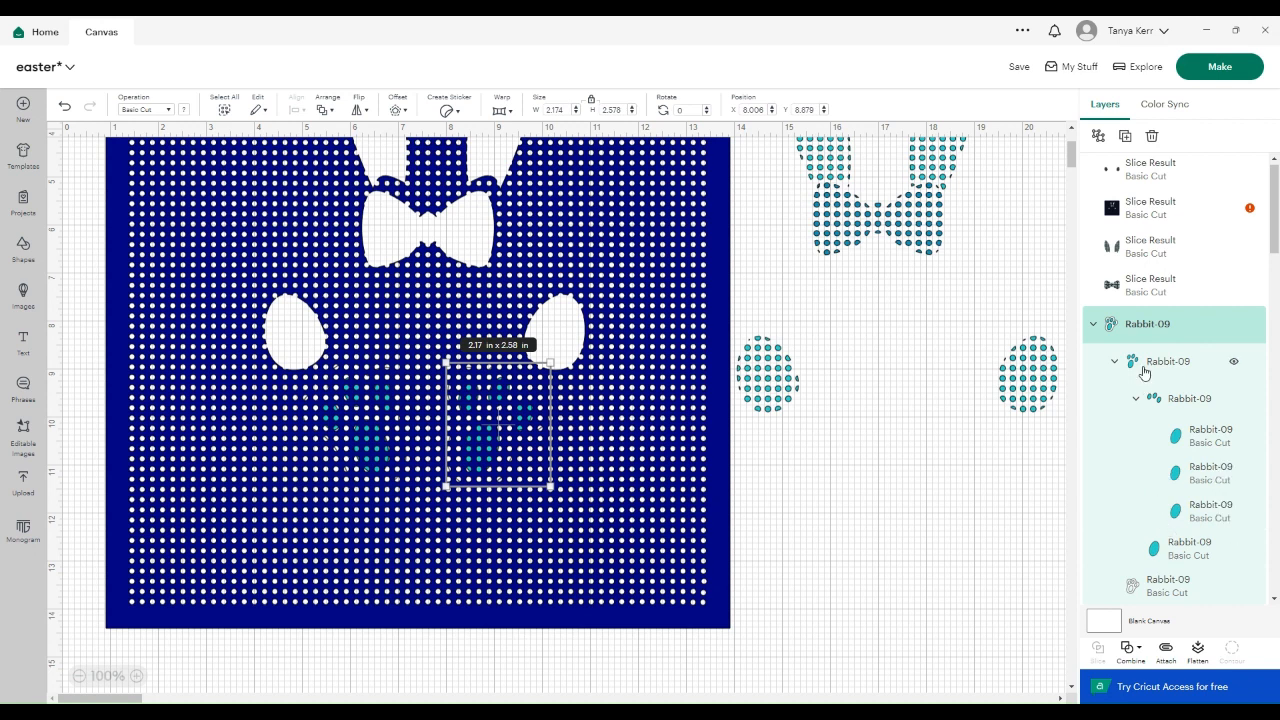
{"action": "scroll", "coordinate": [1168, 555], "scroll_direction": "down", "scroll_amount": 3}
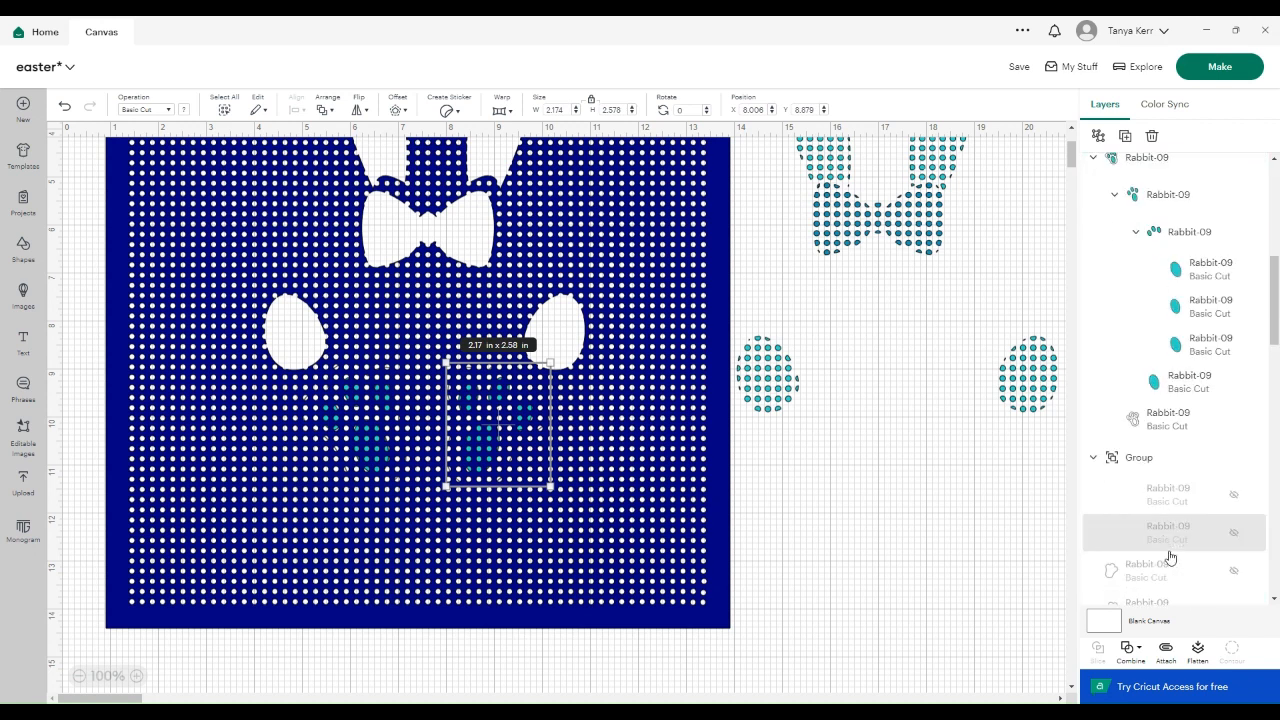
{"action": "scroll", "coordinate": [1168, 554], "scroll_direction": "up", "scroll_amount": 1}
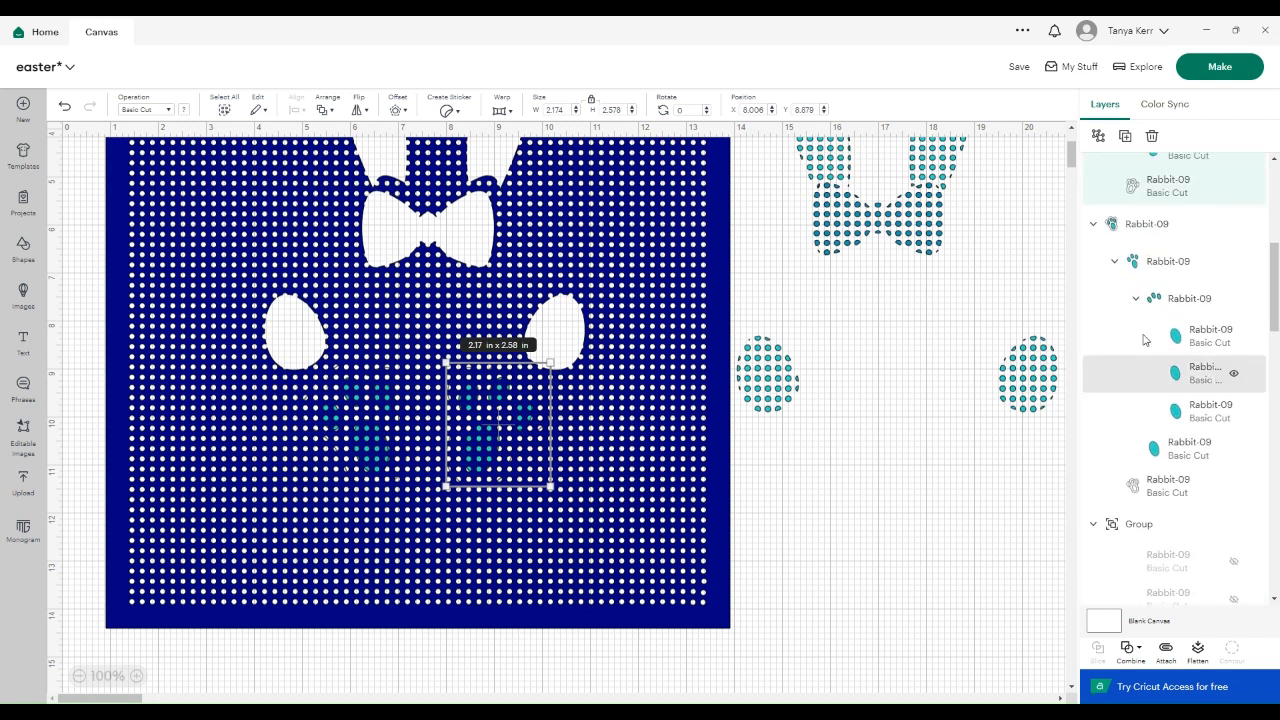
{"action": "left_click", "coordinate": [1138, 226], "text": "shift"}
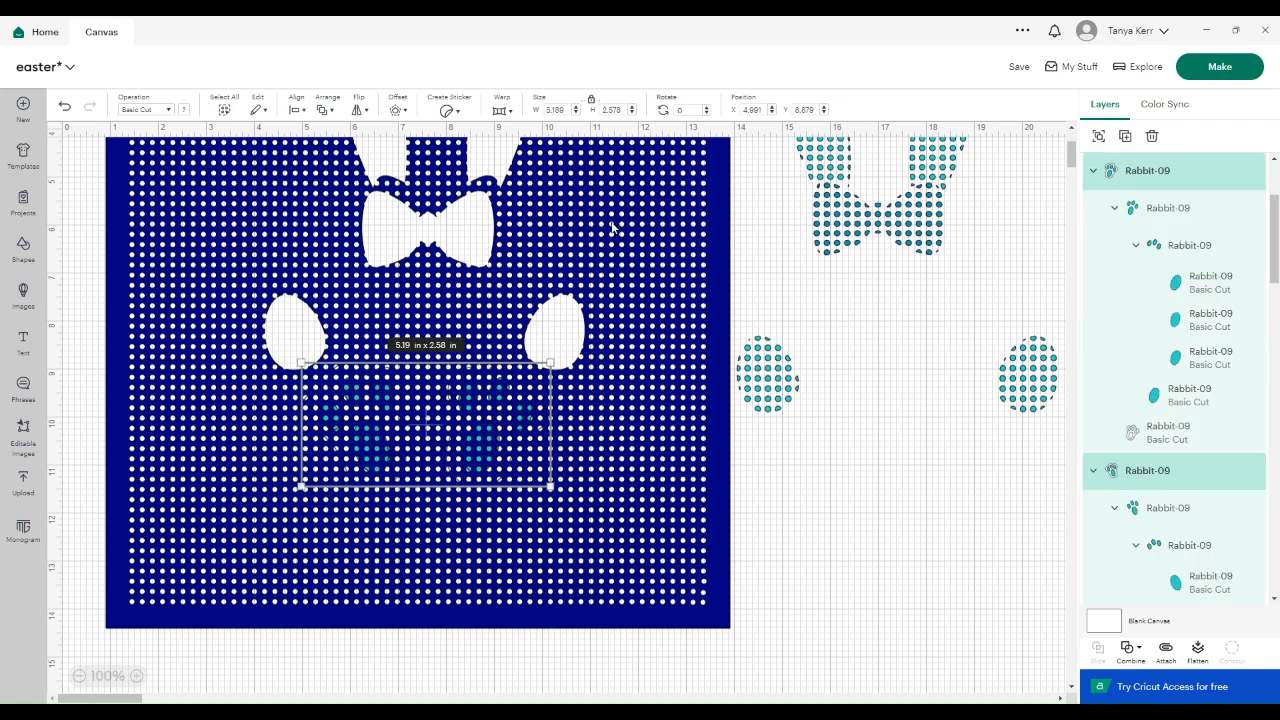
{"action": "left_click", "coordinate": [1143, 651]}
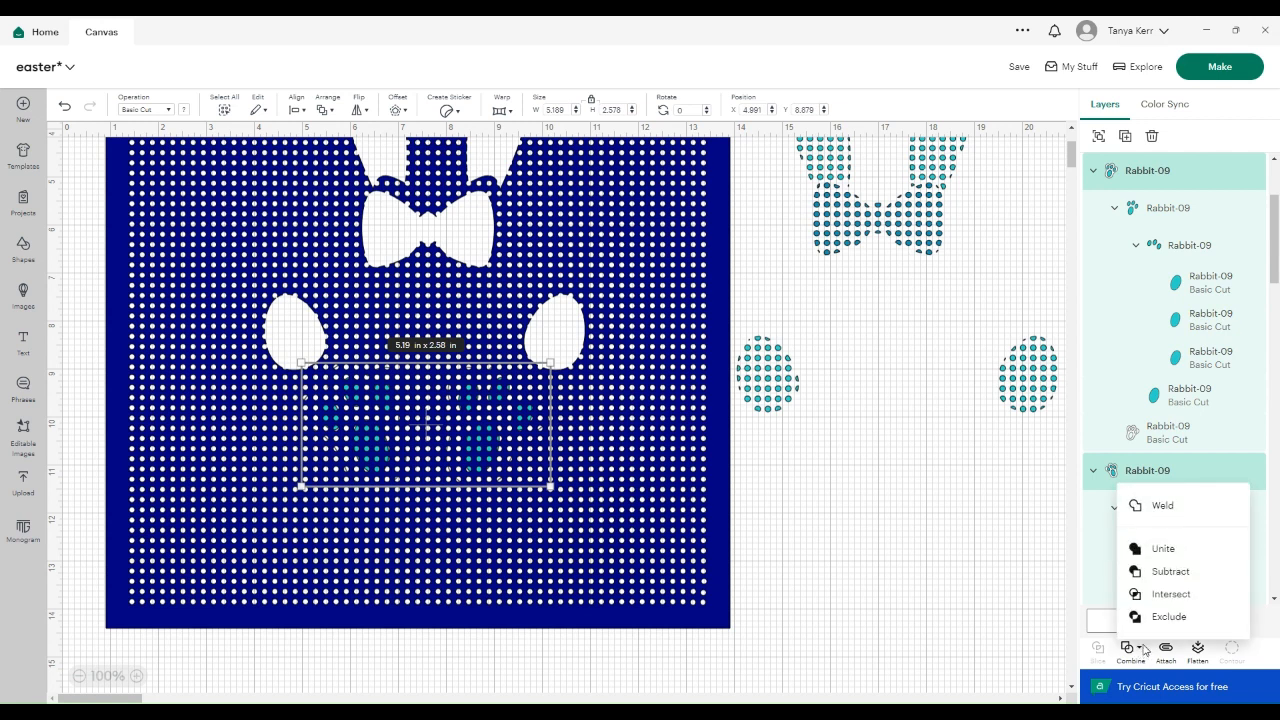
{"action": "left_click", "coordinate": [1162, 506]}
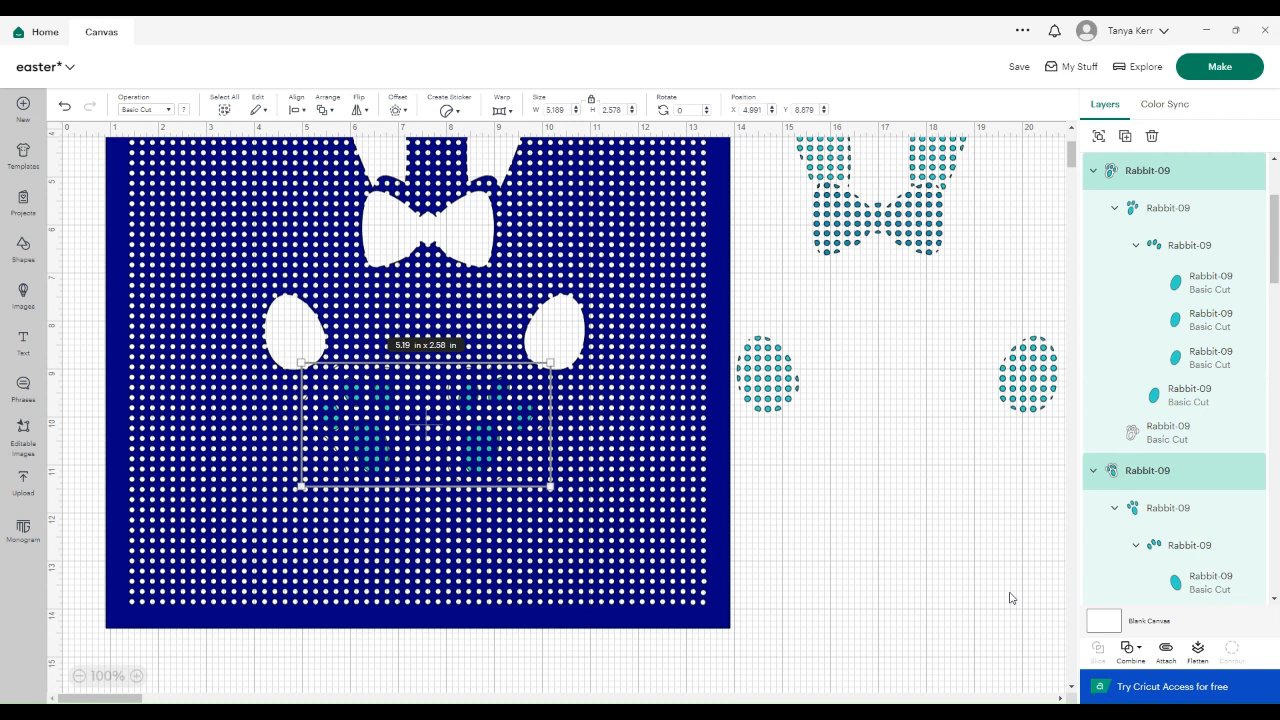
{"action": "key", "text": "ctrl+z"}
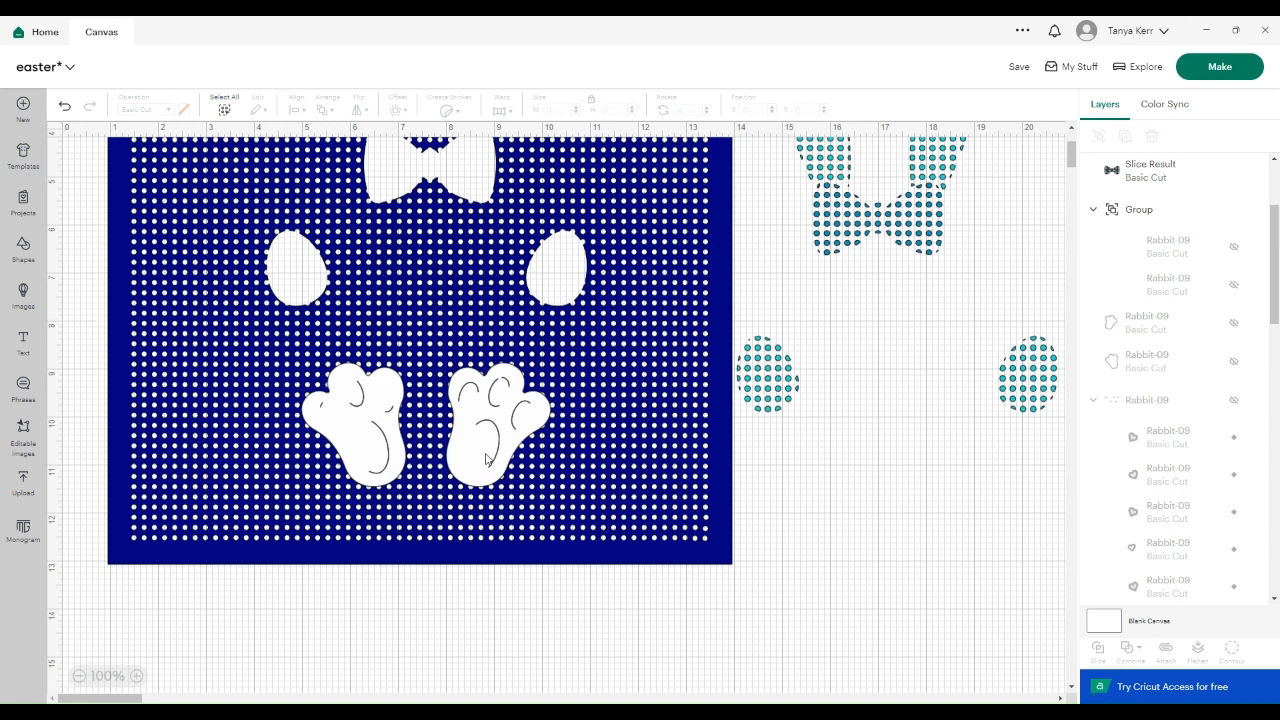
Shift the welded paws slightly over the navy dot grid and slice them with it
{"action": "left_click_drag", "start_coordinate": [484, 461], "coordinate": [473, 470]}
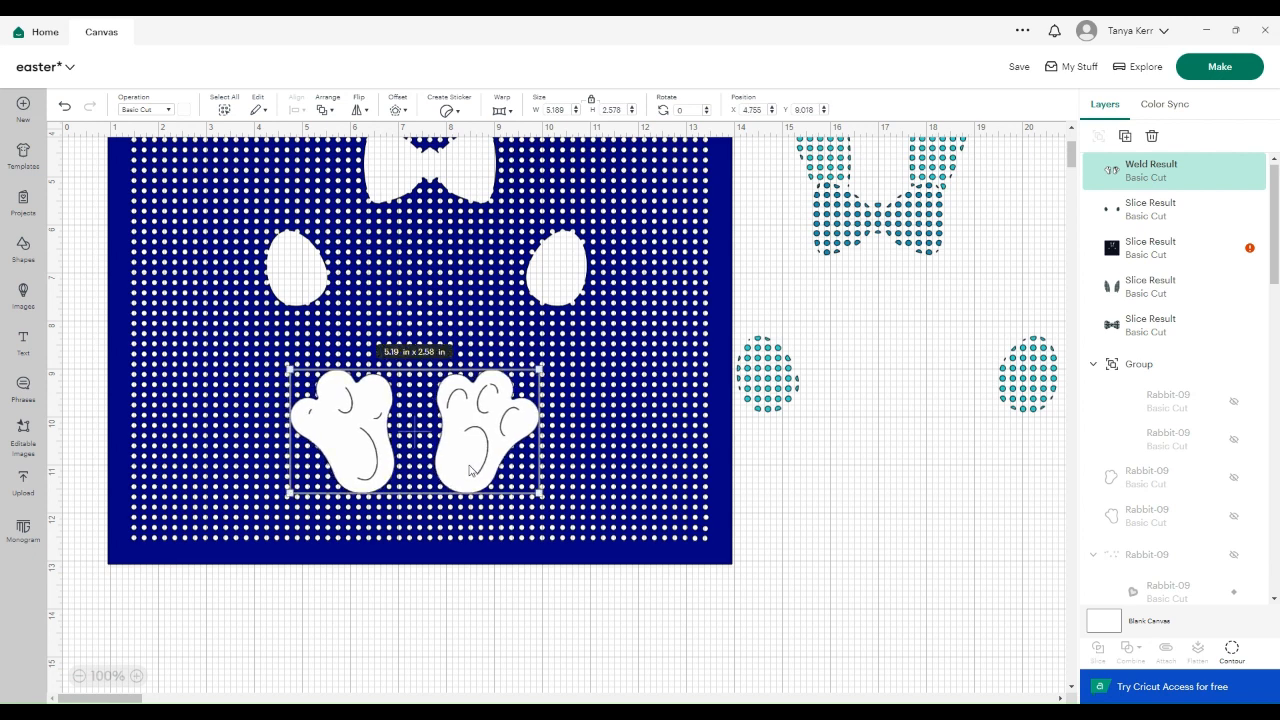
{"action": "left_click", "coordinate": [722, 510]}
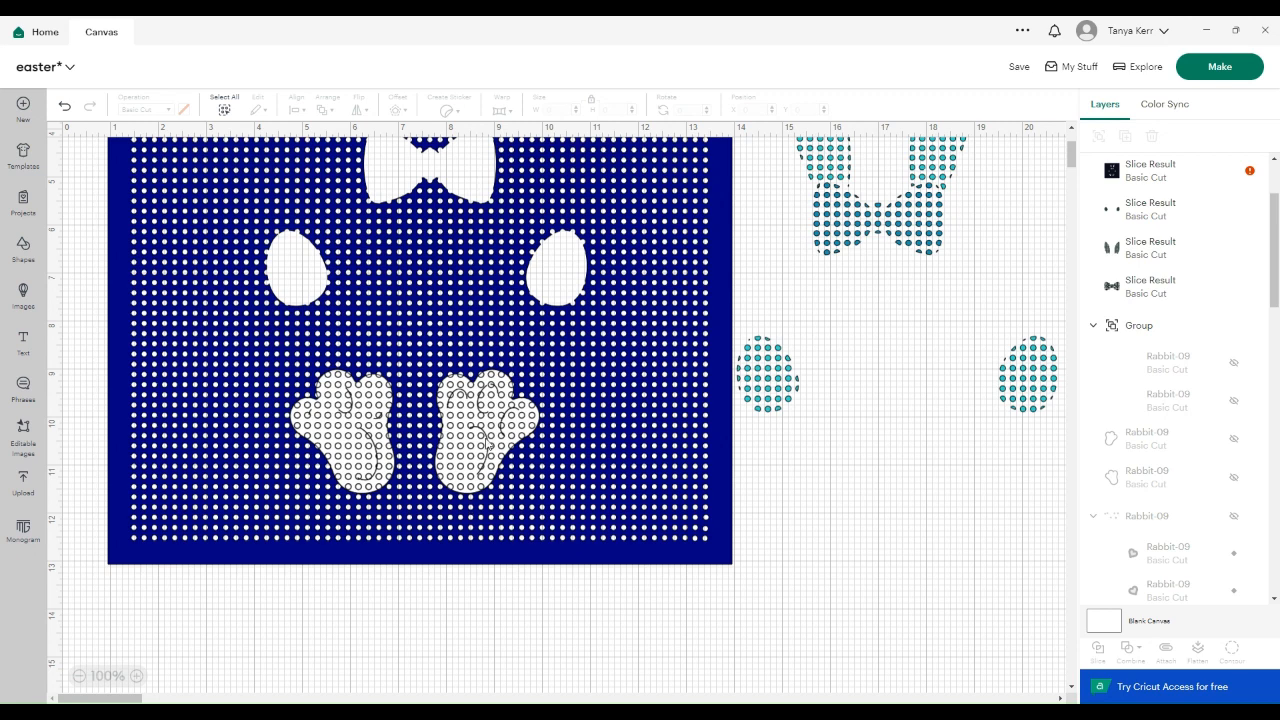
Move the dotted paws below the dotted eggs, and delete the navy dot grid and both leftover paw slices
{"action": "left_click_drag", "start_coordinate": [487, 445], "coordinate": [983, 530]}
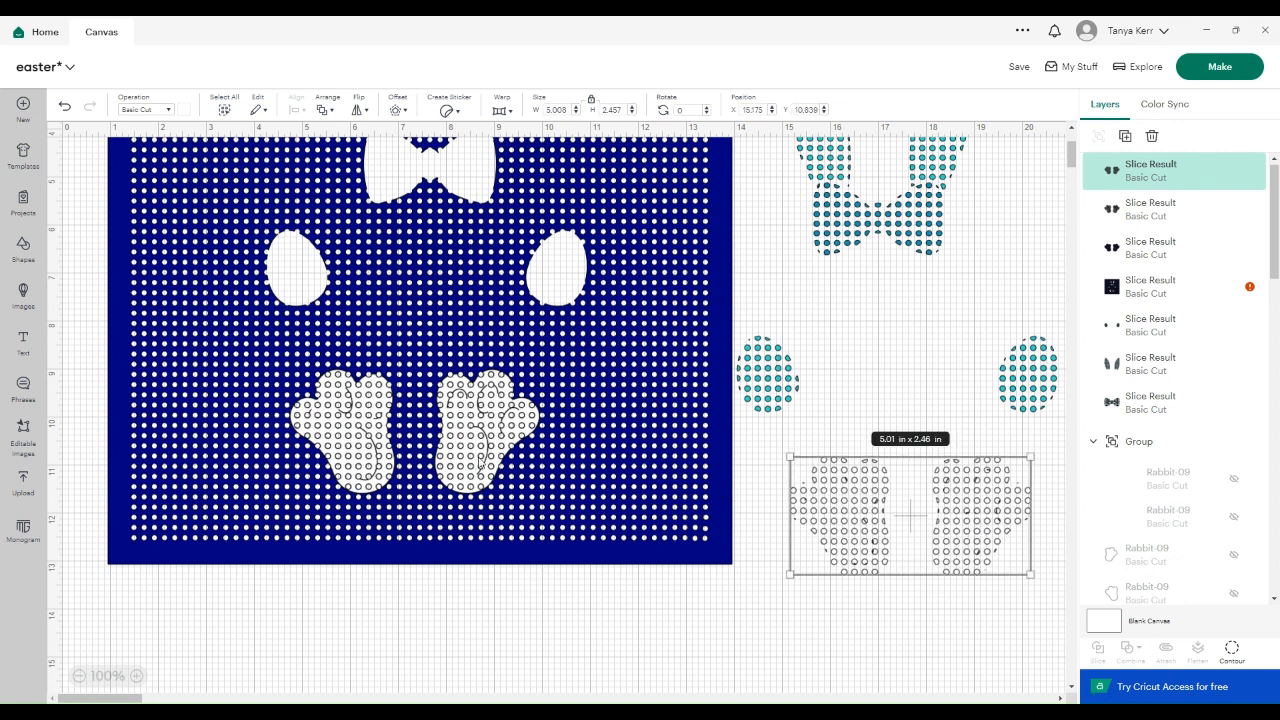
{"action": "left_click", "coordinate": [415, 430]}
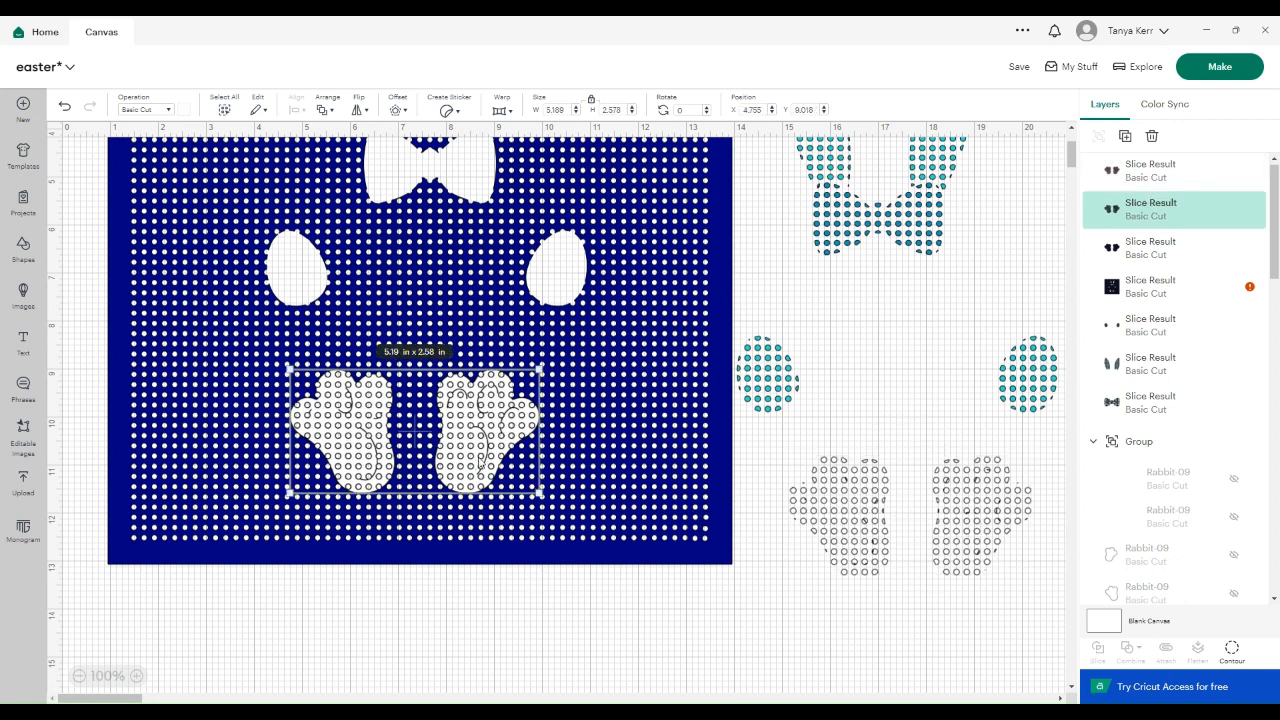
{"action": "left_click", "coordinate": [645, 535]}
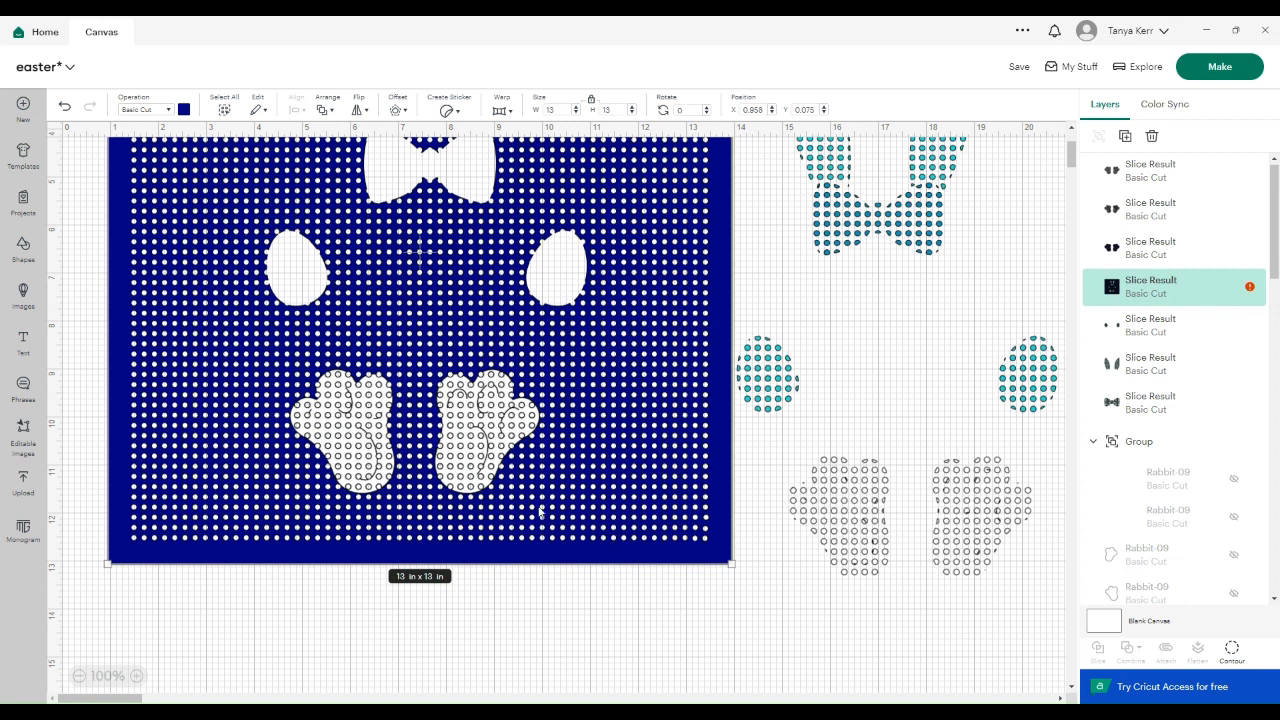
{"action": "key", "text": "Delete"}
{"action": "left_click", "coordinate": [490, 458]}
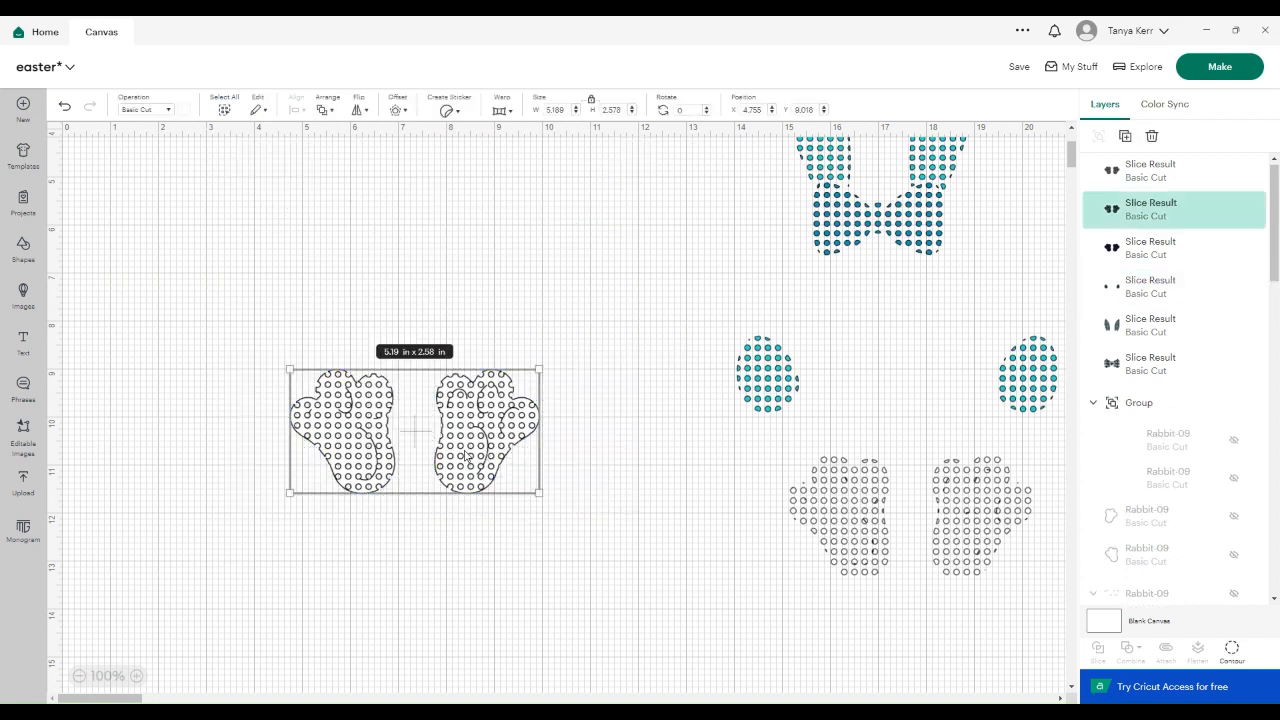
{"action": "key", "text": "Delete"}
{"action": "left_click", "coordinate": [354, 465]}
{"action": "key", "text": "Delete"}
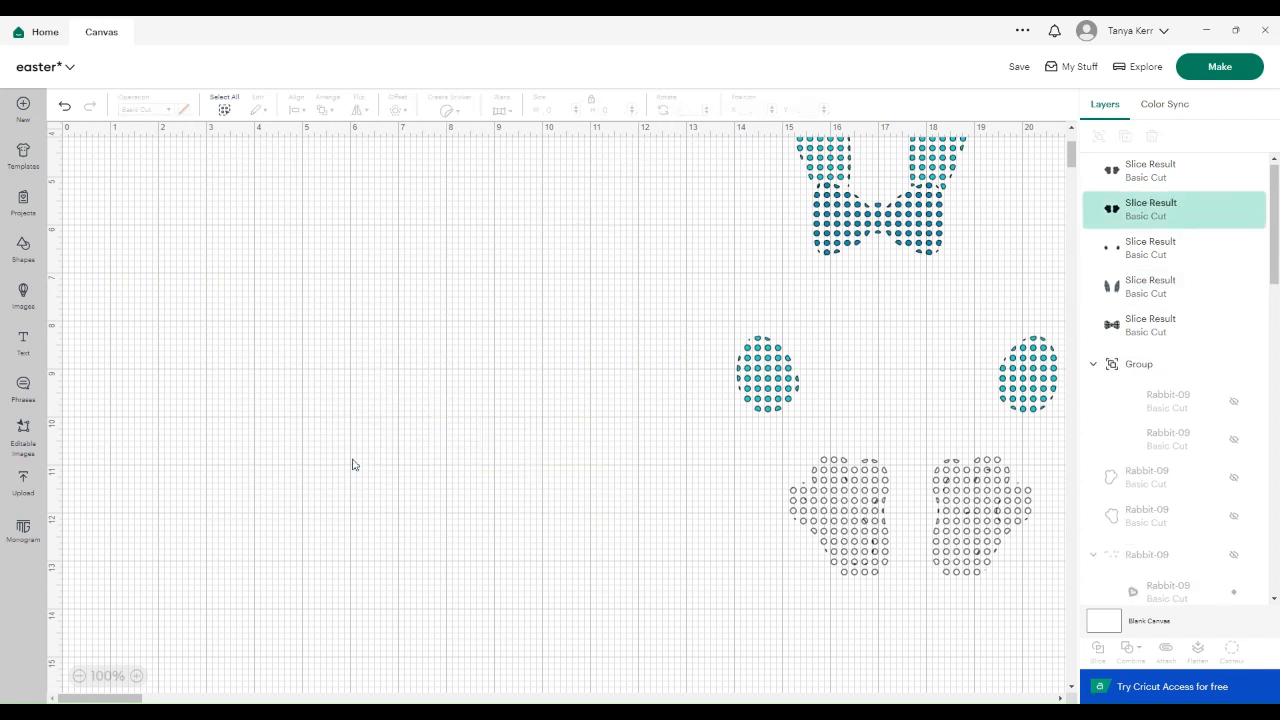
{"action": "scroll", "coordinate": [619, 450], "scroll_direction": "up", "scroll_amount": 5}
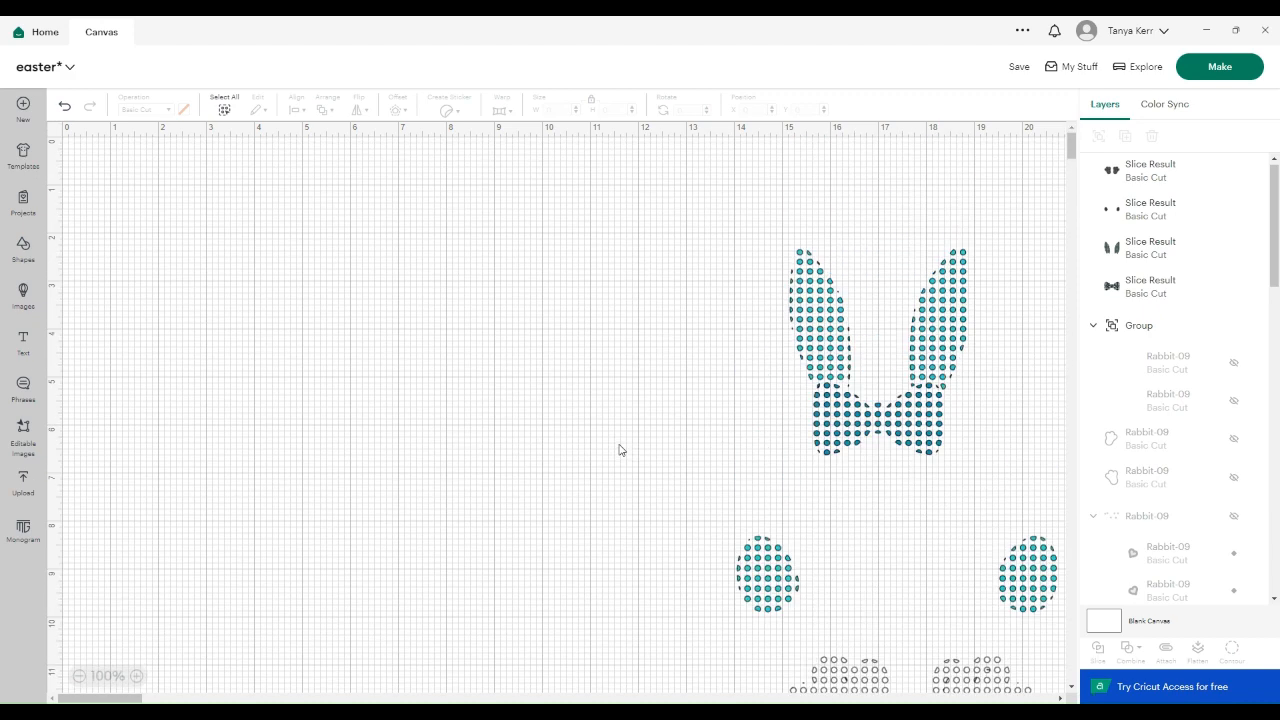
Move the dotted paws to the empty left area of the canvas and place the dotted eggs above them at about X 2.37, Y 10.45
{"action": "scroll", "coordinate": [619, 450], "scroll_direction": "down", "scroll_amount": 3}
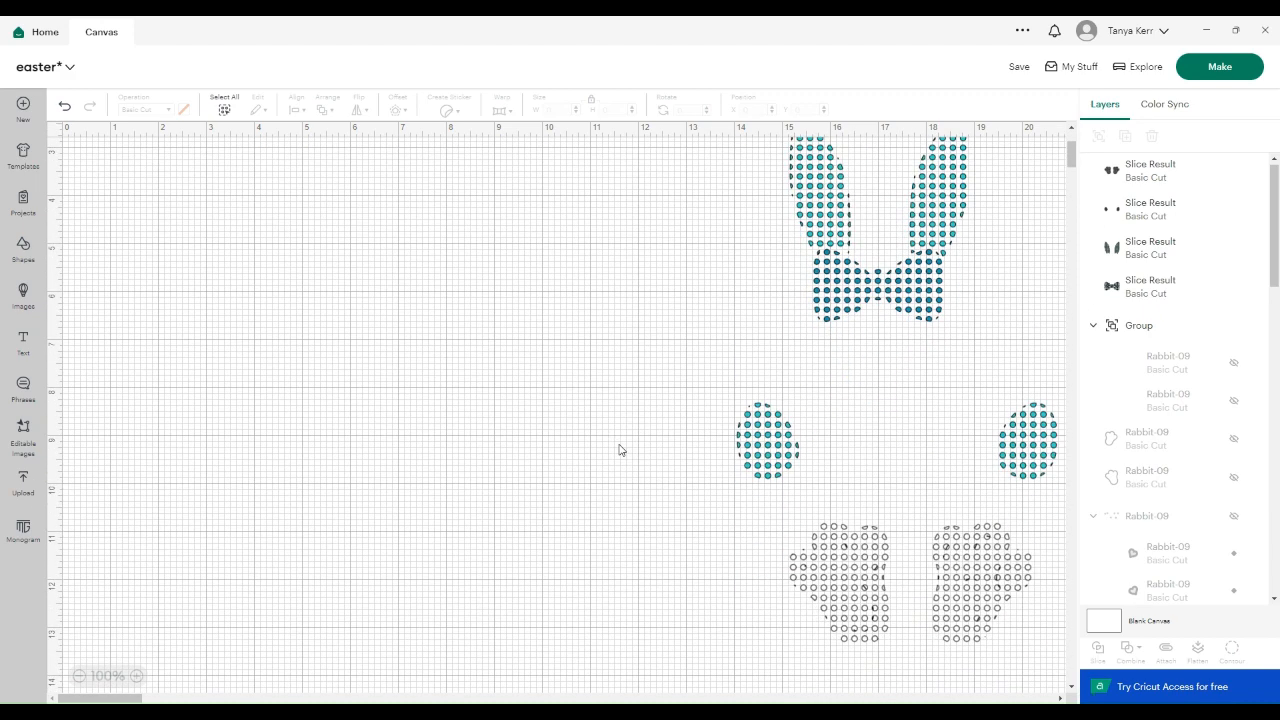
{"action": "scroll", "coordinate": [619, 450], "scroll_direction": "down", "scroll_amount": 1}
{"action": "left_click", "coordinate": [975, 567]}
{"action": "left_click_drag", "start_coordinate": [975, 567], "coordinate": [401, 602]}
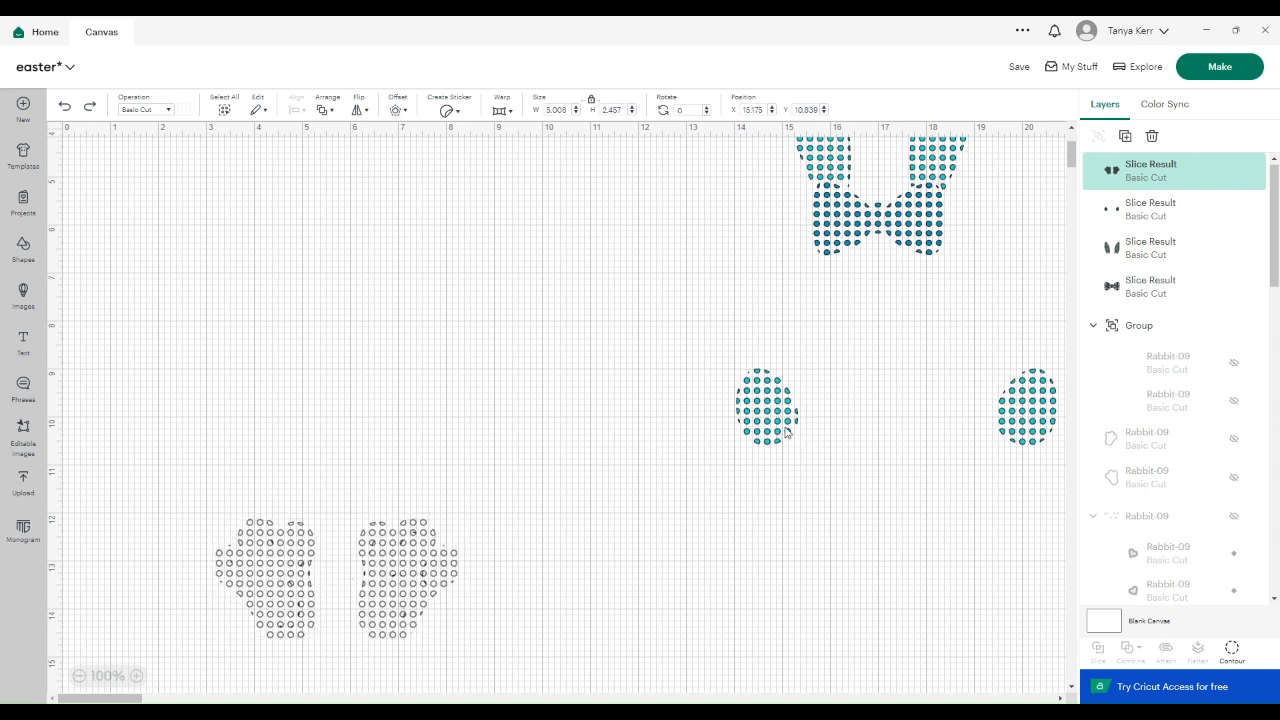
{"action": "left_click_drag", "start_coordinate": [777, 430], "coordinate": [219, 499]}
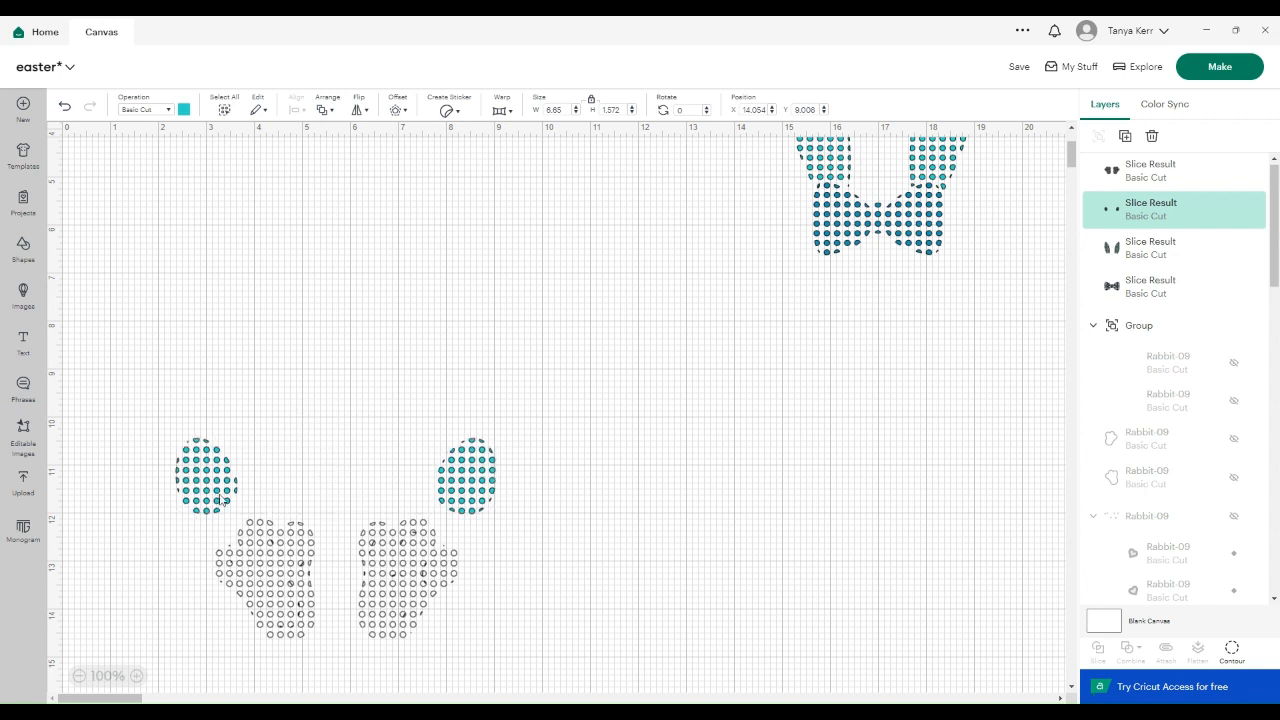
Move the dotted bow tie above the eggs at about X 4.2, Y 6.07, and the dotted ears directly over it at about X 3.63, Y 3.3
{"action": "left_click_drag", "start_coordinate": [849, 236], "coordinate": [298, 283]}
{"action": "scroll", "coordinate": [791, 274], "scroll_direction": "up", "scroll_amount": 4}
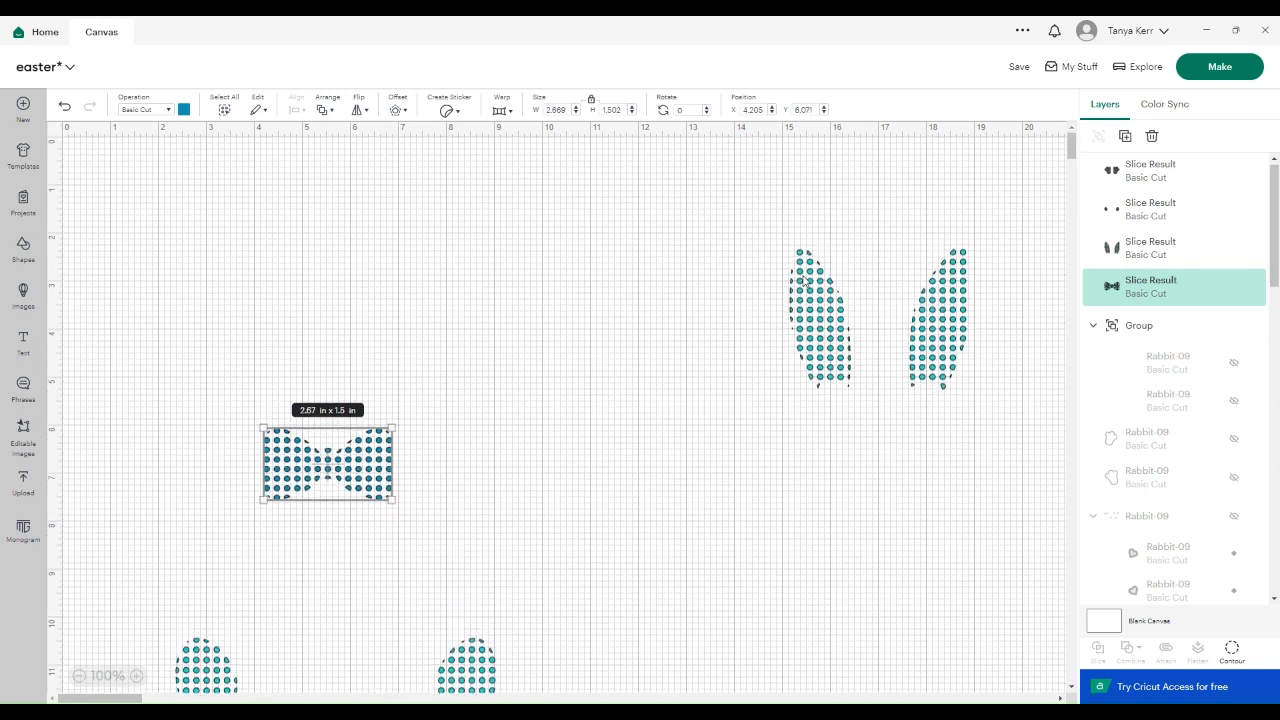
{"action": "left_click_drag", "start_coordinate": [808, 330], "coordinate": [263, 379]}
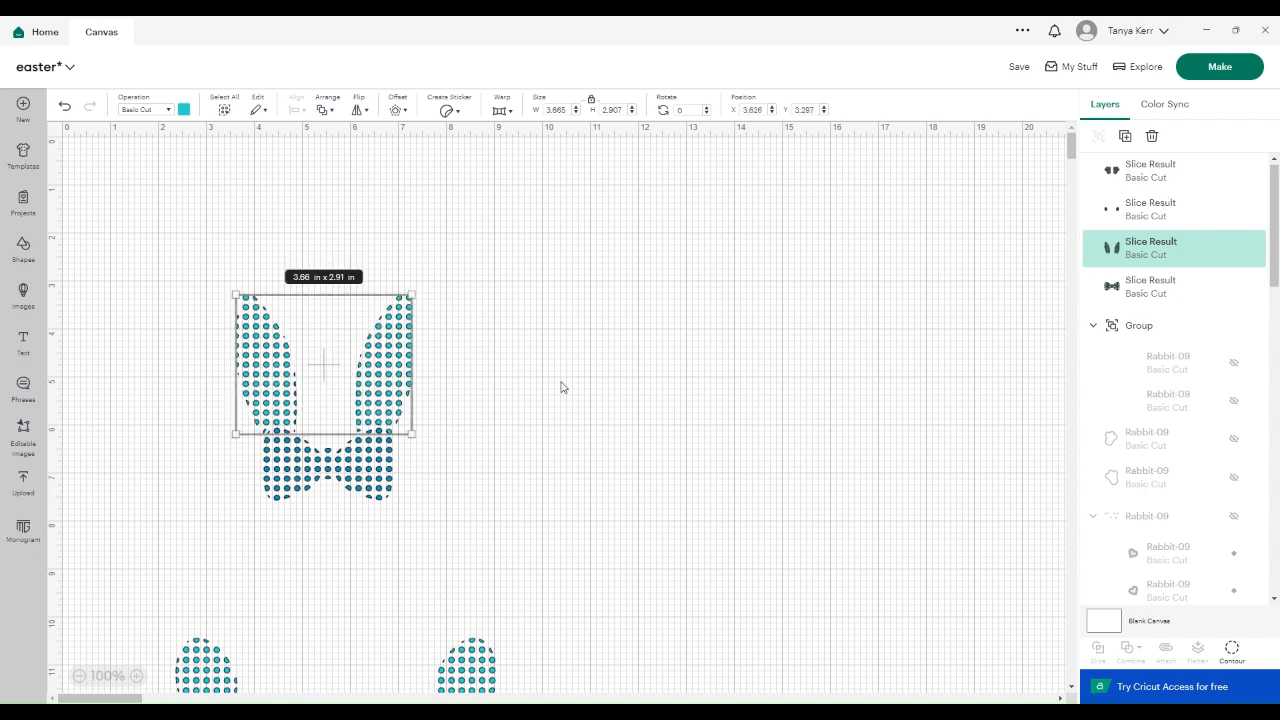
{"action": "left_click", "coordinate": [757, 391]}
{"action": "scroll", "coordinate": [757, 391], "scroll_direction": "down", "scroll_amount": 5}
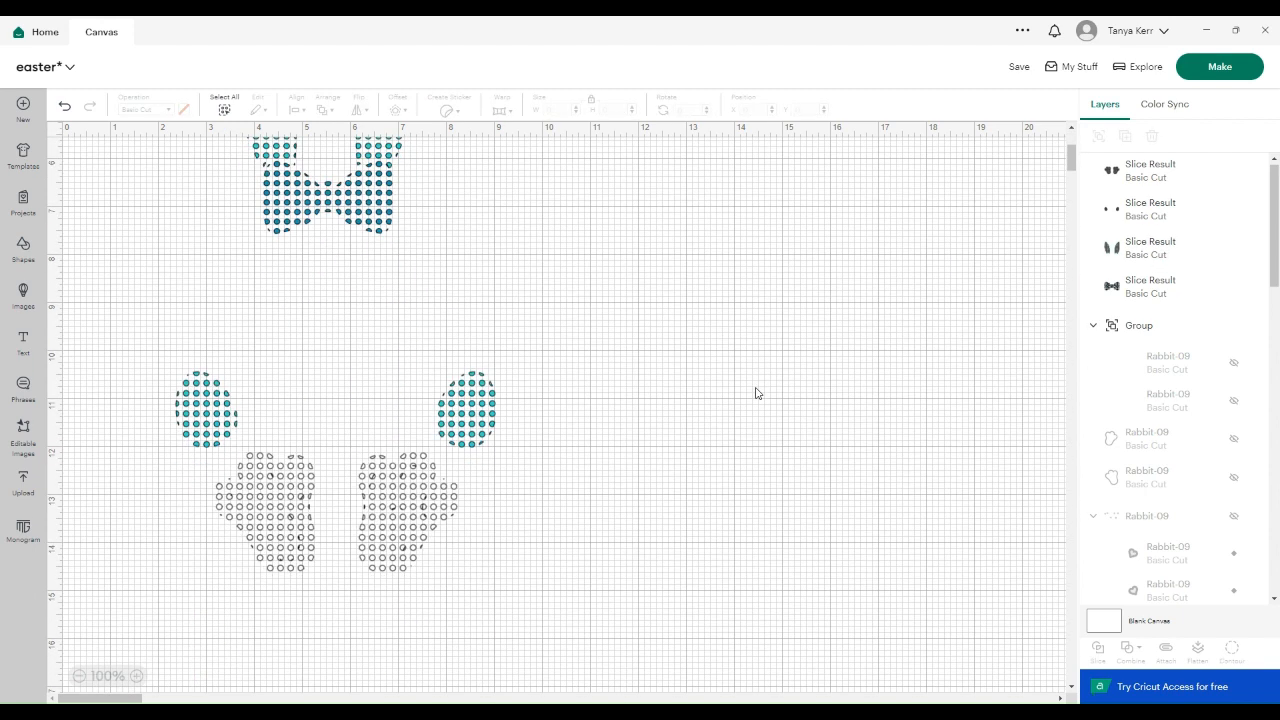
{"action": "scroll", "coordinate": [757, 393], "scroll_direction": "up", "scroll_amount": 1}
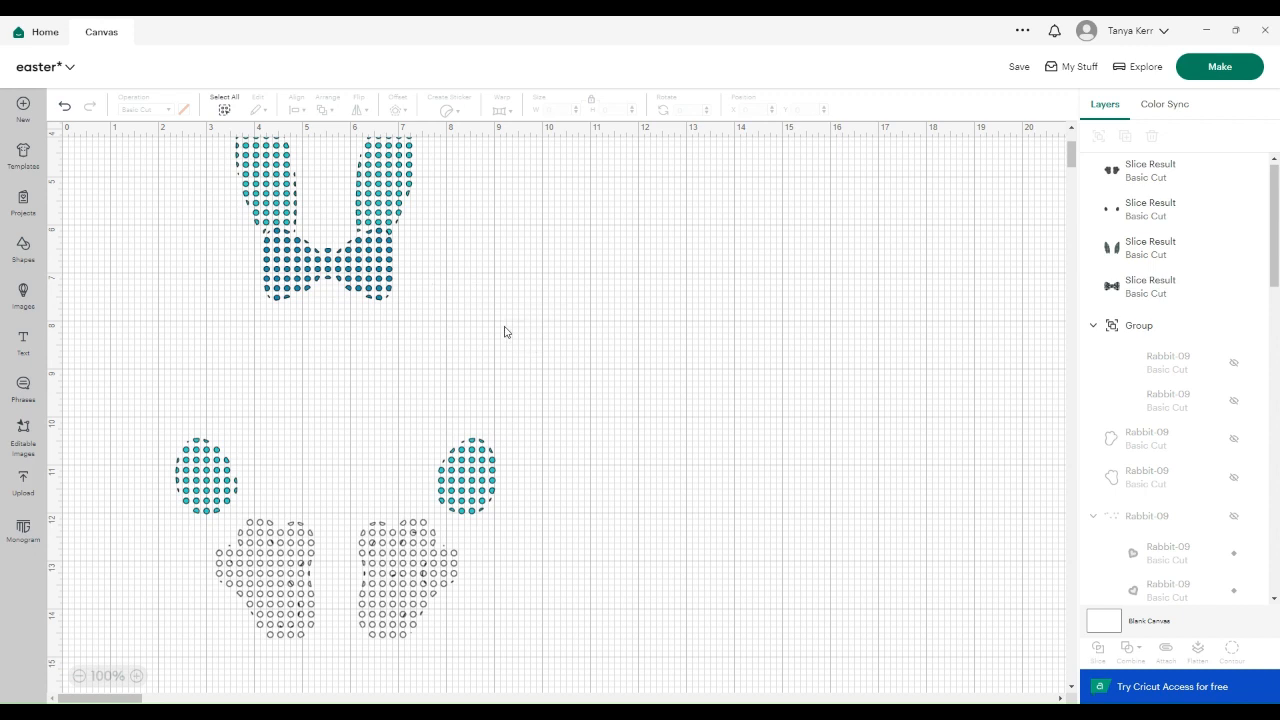
Duplicate the dotted ears, bow tie, eggs and paws together
{"action": "scroll", "coordinate": [504, 332], "scroll_direction": "up", "scroll_amount": 3}
{"action": "scroll", "coordinate": [504, 332], "scroll_direction": "down", "scroll_amount": 2}
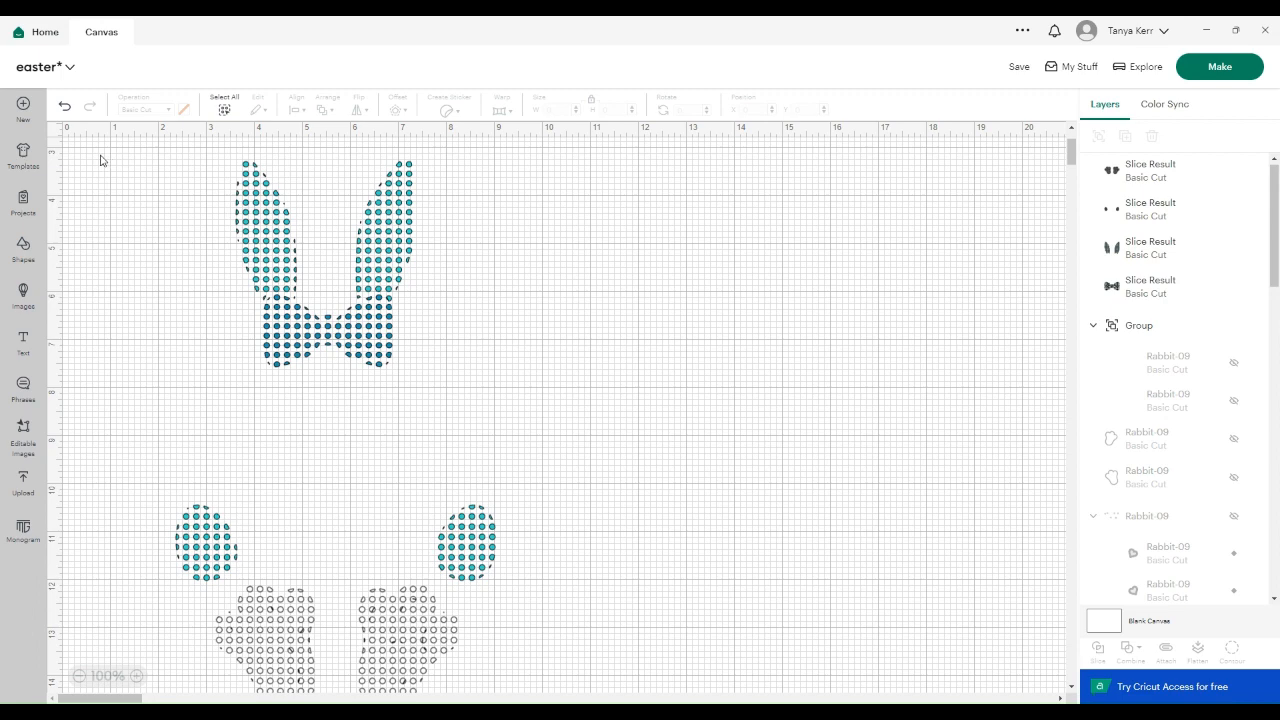
{"action": "left_click_drag", "start_coordinate": [103, 158], "coordinate": [520, 657]}
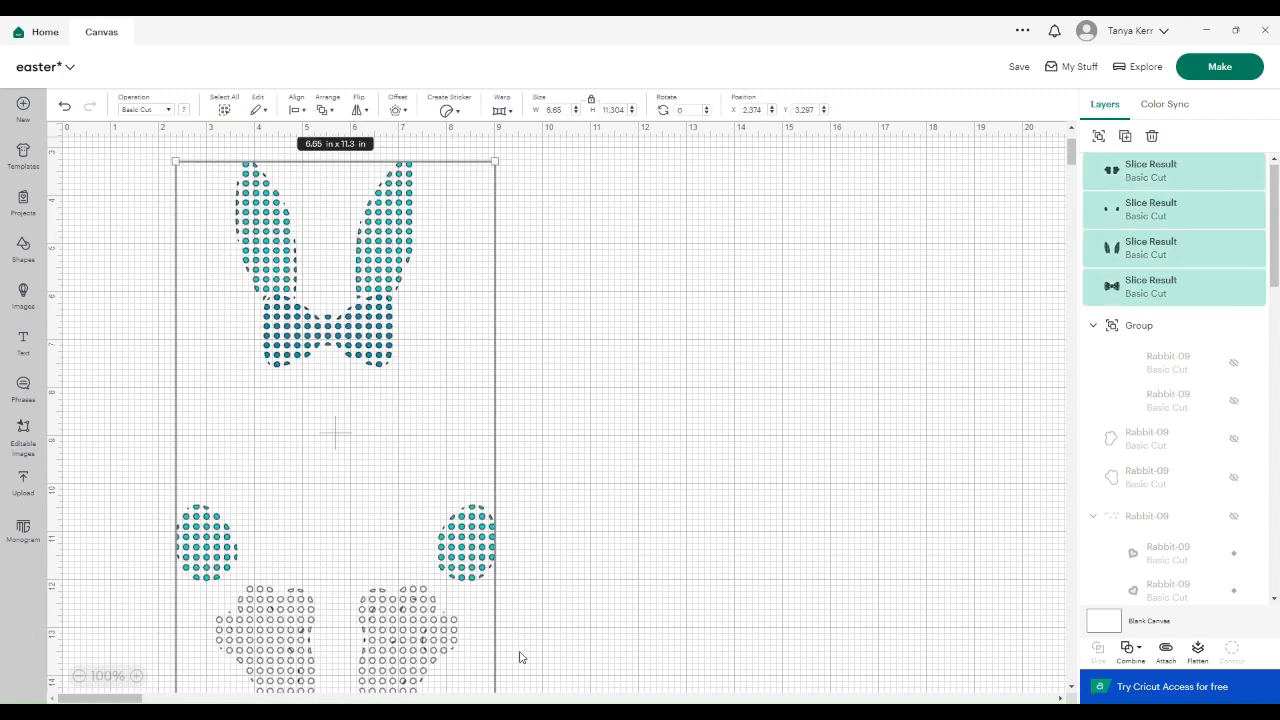
{"action": "left_click", "coordinate": [1126, 137]}
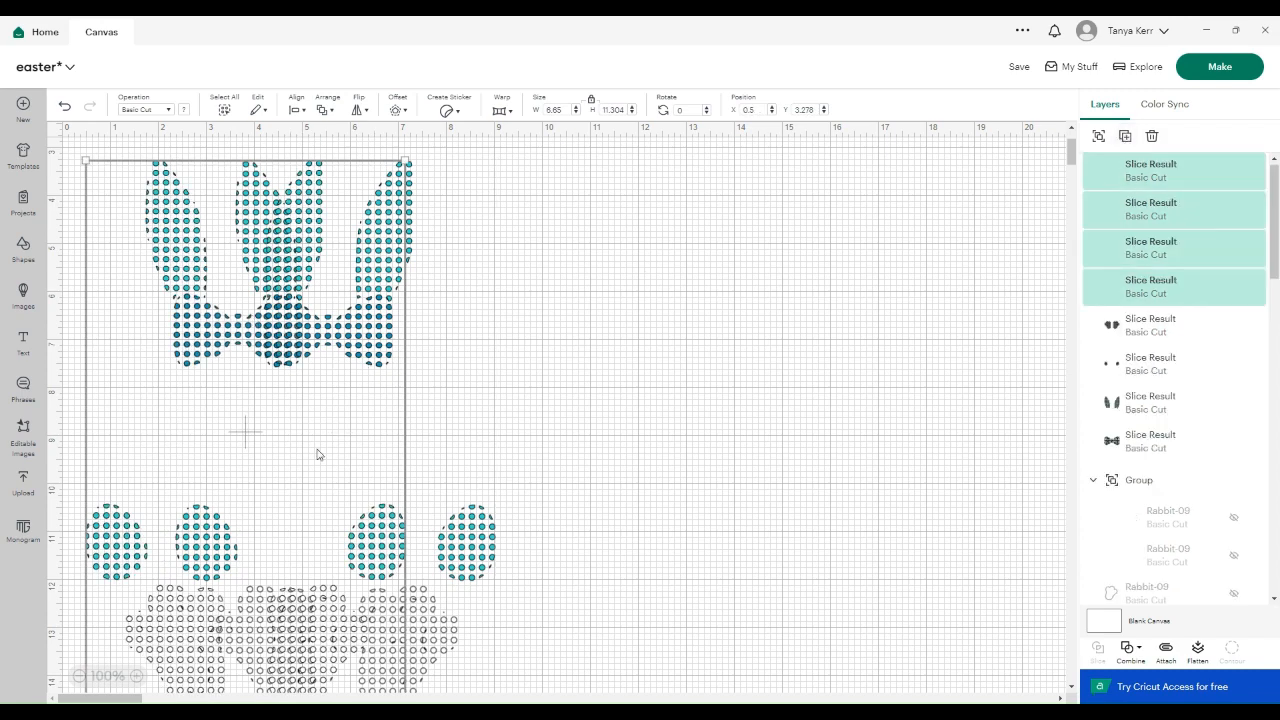
{"action": "left_click_drag", "start_coordinate": [308, 430], "coordinate": [560, 458]}
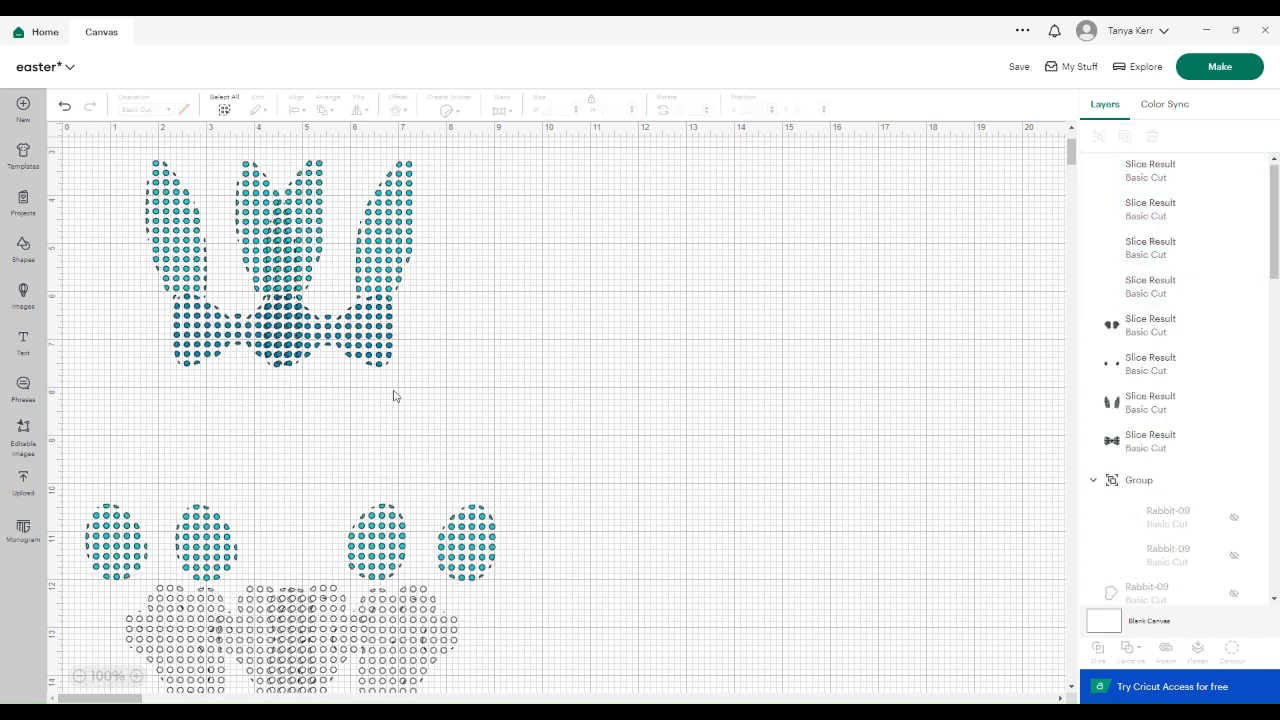
{"action": "left_click", "coordinate": [370, 346]}
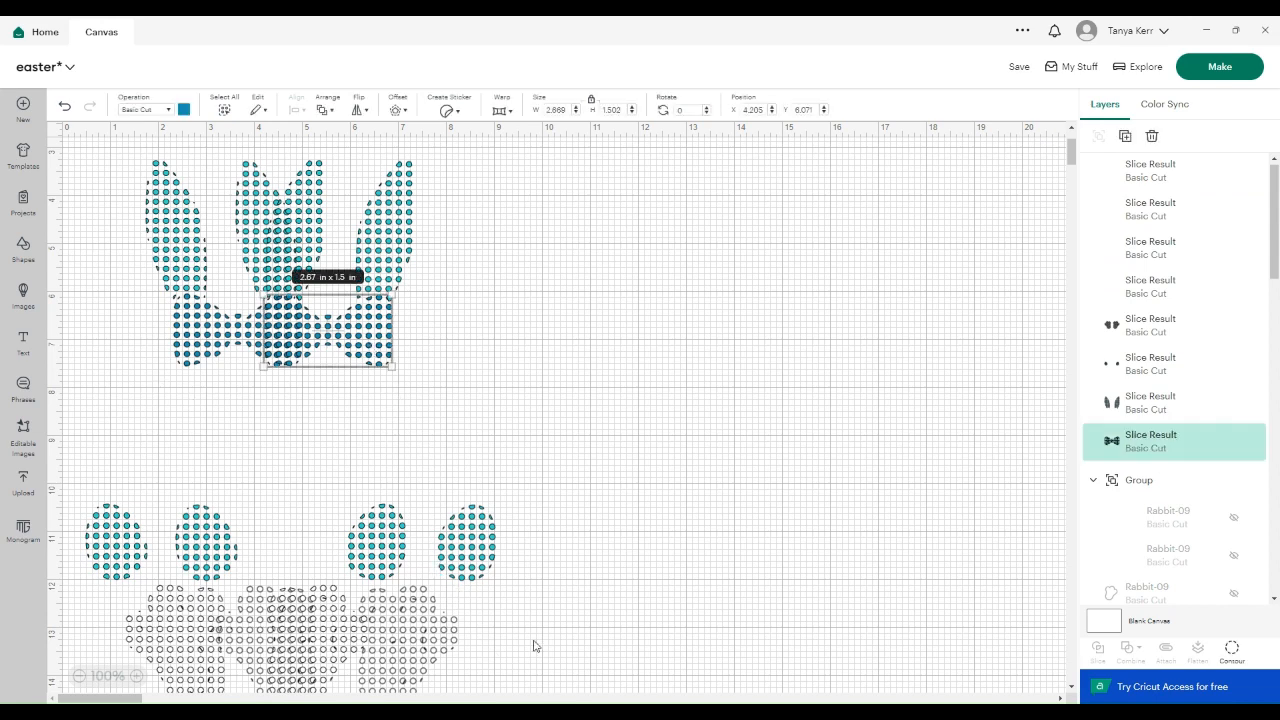
{"action": "left_click", "coordinate": [605, 608]}
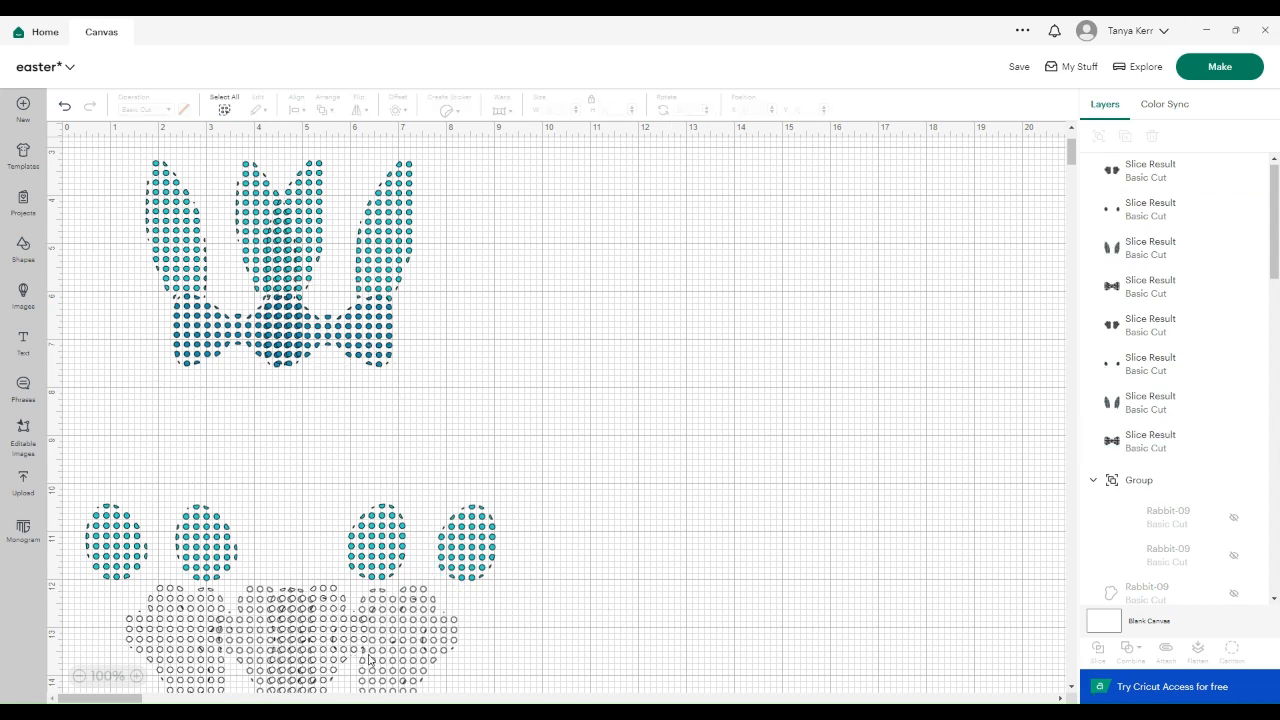
Move the original dotted paws, eggs, bow tie and ears onto the open canvas beside the copies, keeping the bunny arrangement
{"action": "left_click_drag", "start_coordinate": [398, 668], "coordinate": [802, 648]}
{"action": "left_click_drag", "start_coordinate": [472, 569], "coordinate": [886, 571]}
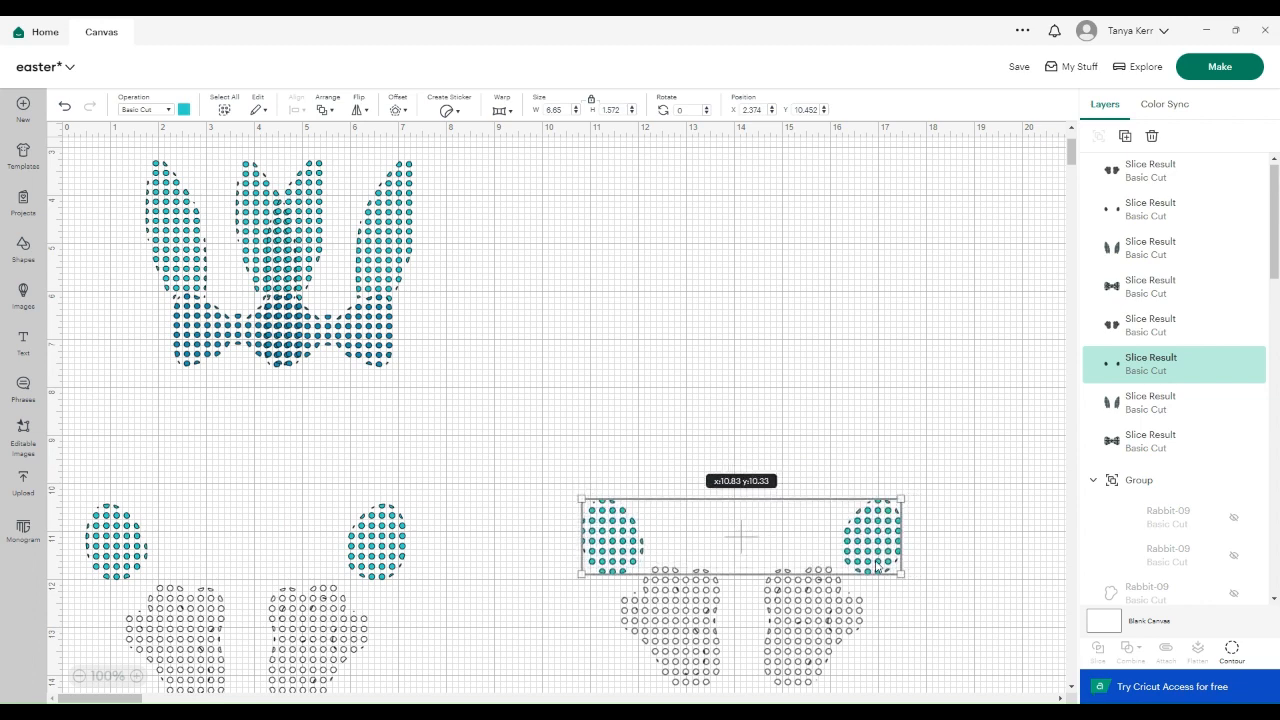
{"action": "left_click_drag", "start_coordinate": [368, 350], "coordinate": [777, 391]}
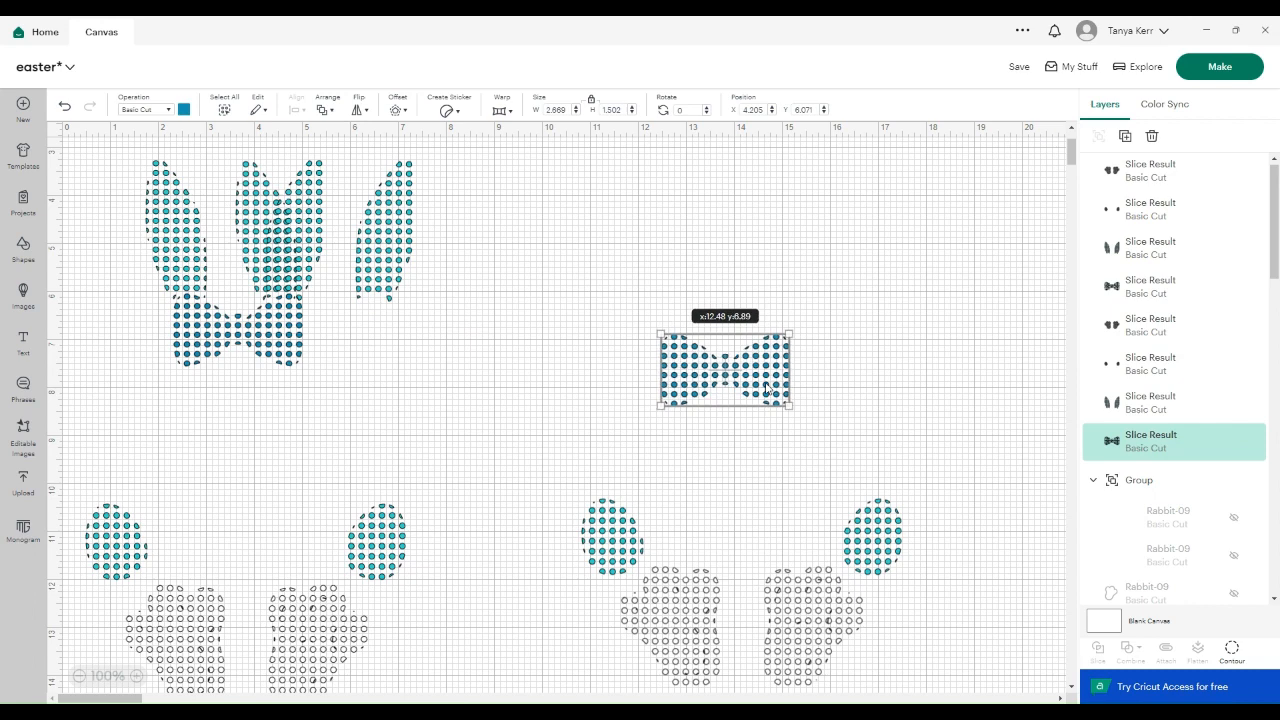
{"action": "left_click_drag", "start_coordinate": [385, 276], "coordinate": [780, 315]}
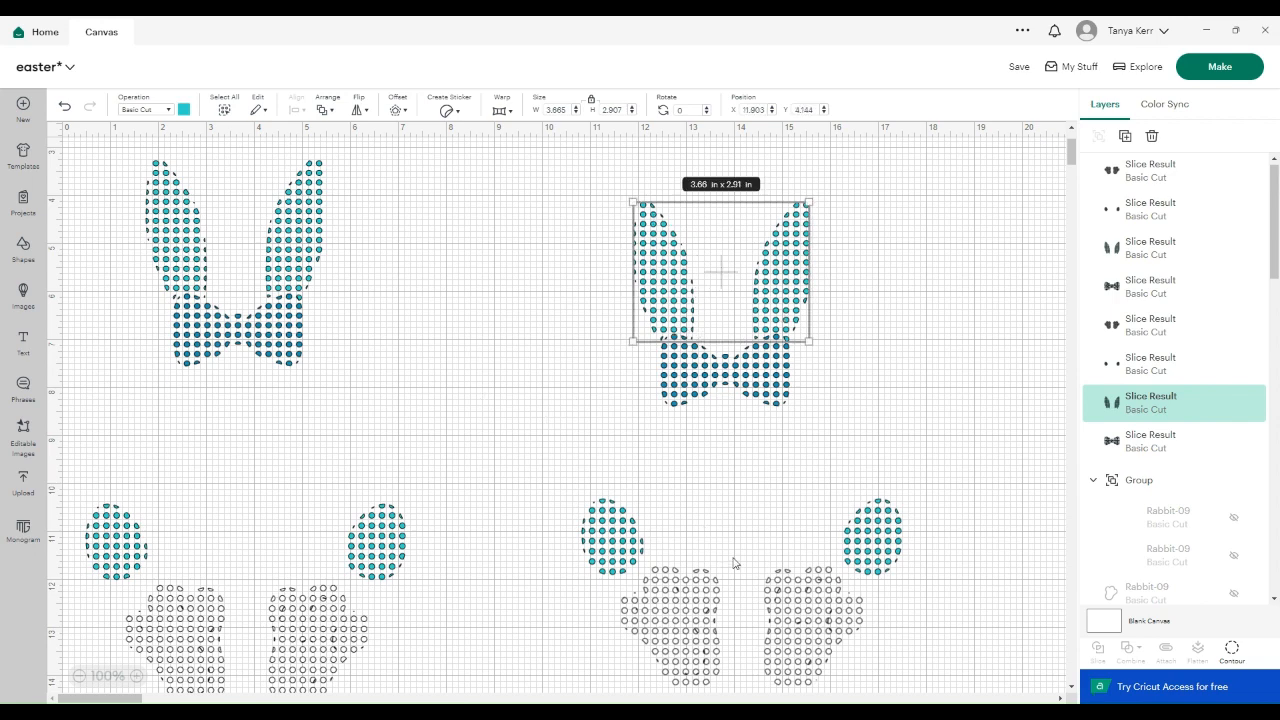
Shift the moved bow tie to about X 12.66, Y 6.89 and realign its ears above it at about X 12.15, Y 4.17
{"action": "left_click", "coordinate": [762, 383]}
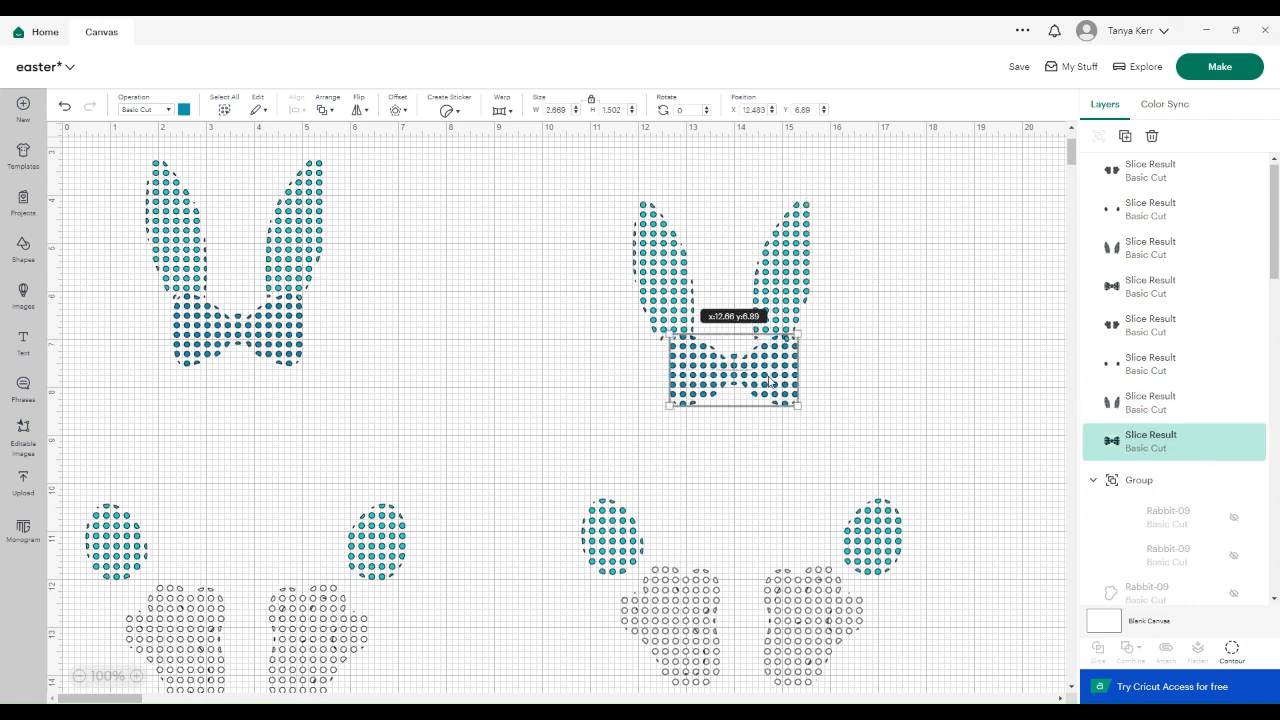
{"action": "left_click", "coordinate": [785, 310]}
{"action": "left_click_drag", "start_coordinate": [785, 311], "coordinate": [785, 310]}
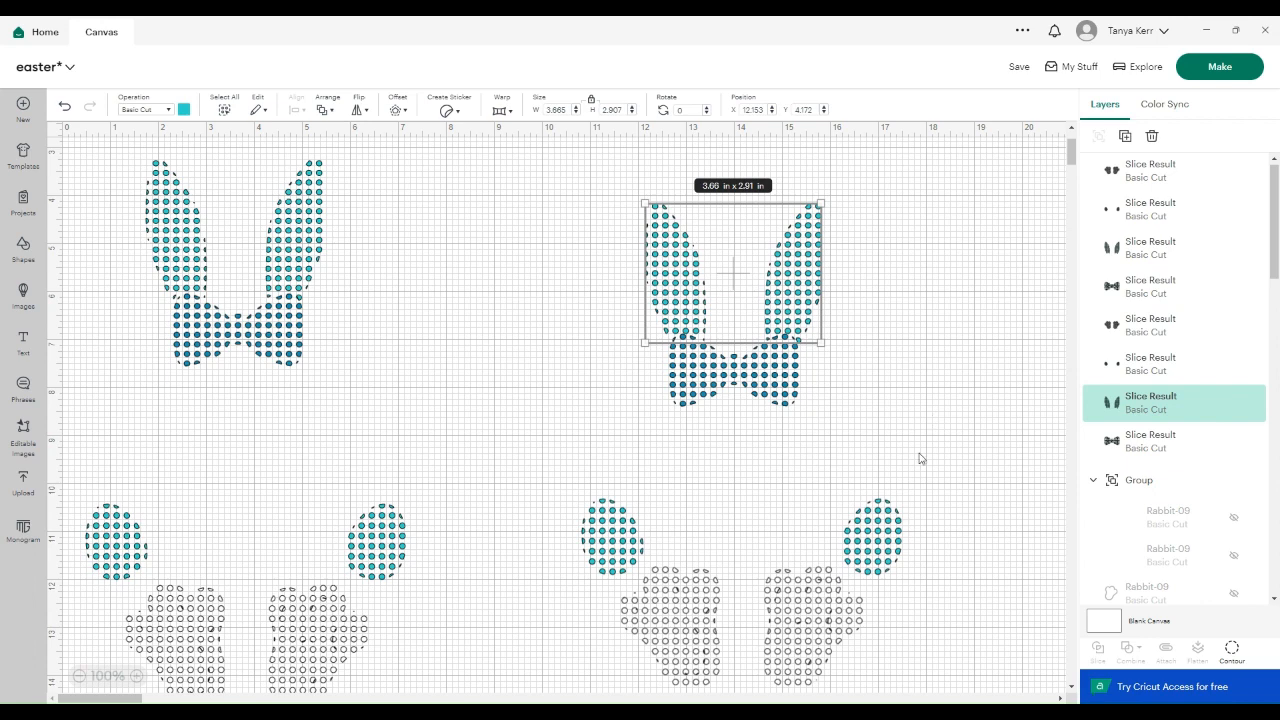
{"action": "left_click", "coordinate": [970, 322]}
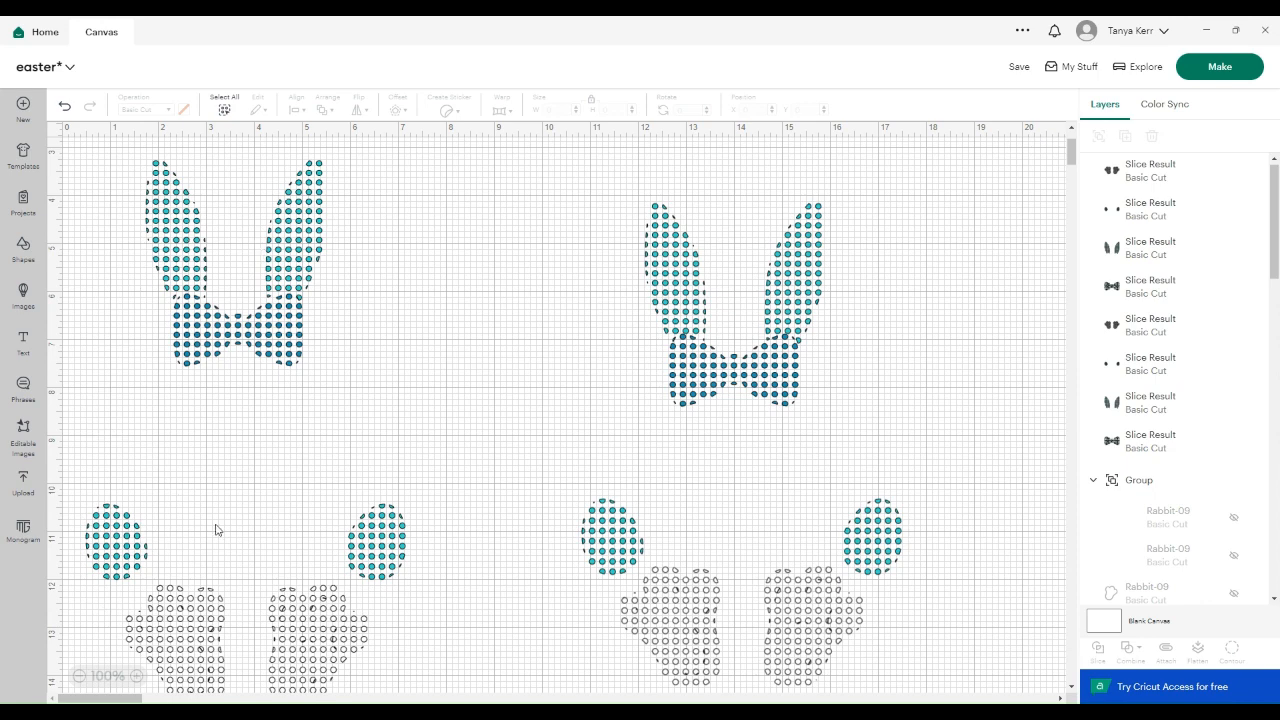
Lower the paws and eggs of the moved bunny set slightly
{"action": "scroll", "coordinate": [214, 529], "scroll_direction": "down", "scroll_amount": 2}
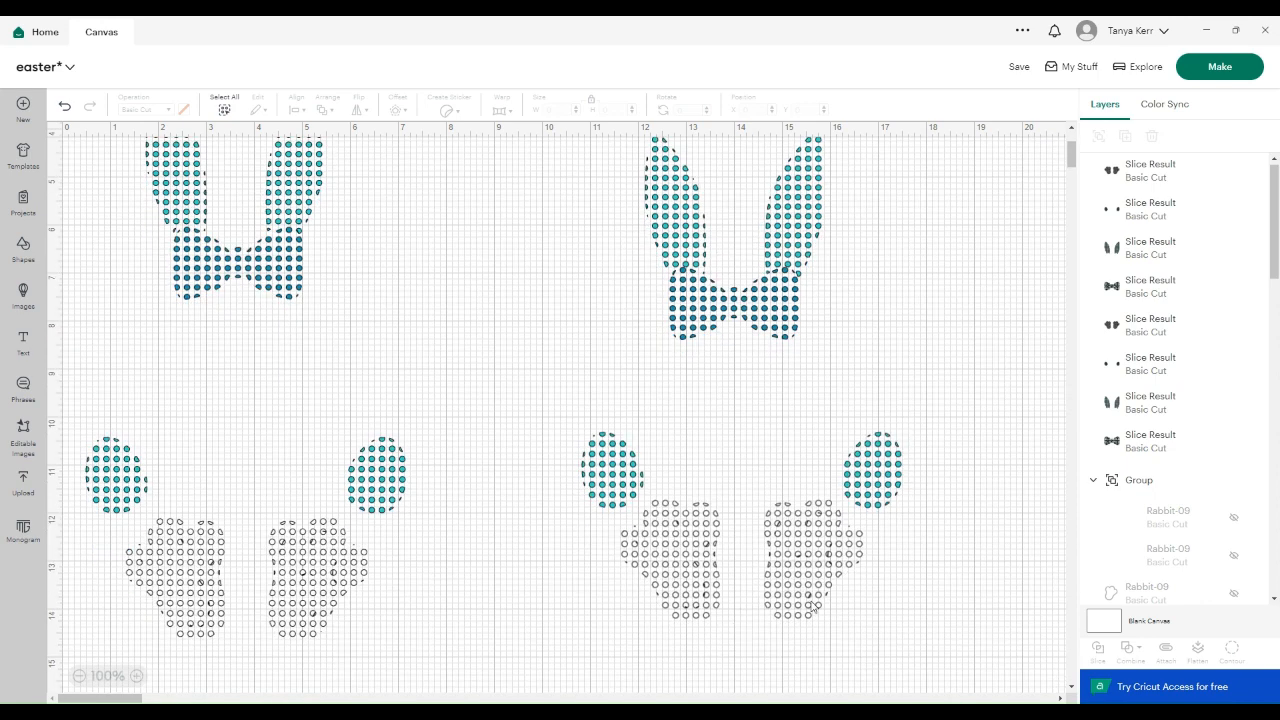
{"action": "left_click_drag", "start_coordinate": [812, 610], "coordinate": [806, 632]}
{"action": "mouse_move", "coordinate": [878, 498]}
{"action": "left_mouse_down"}
{"action": "mouse_move", "coordinate": [881, 526]}
{"action": "mouse_move", "coordinate": [878, 513]}
{"action": "left_mouse_up"}
{"action": "left_click", "coordinate": [969, 548]}
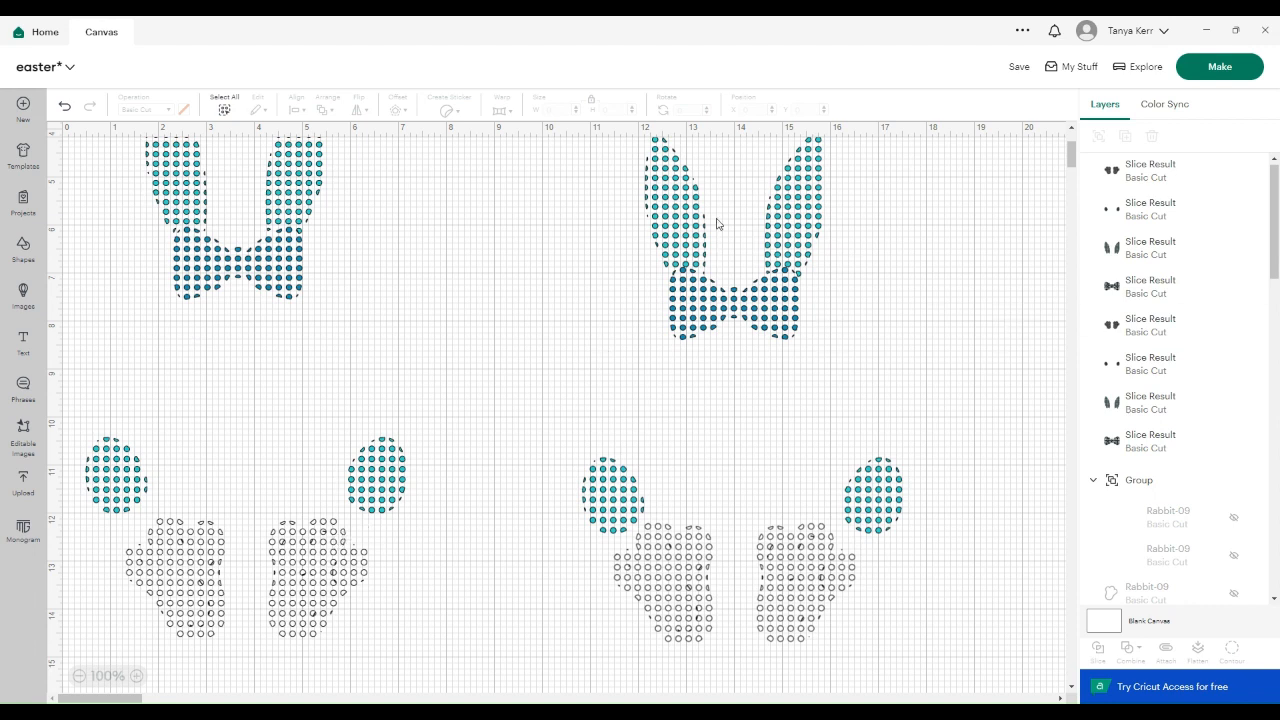
Open the contours of the moved ears and hide the cut-off dot at the right ear's tip
{"action": "left_click", "coordinate": [802, 199]}
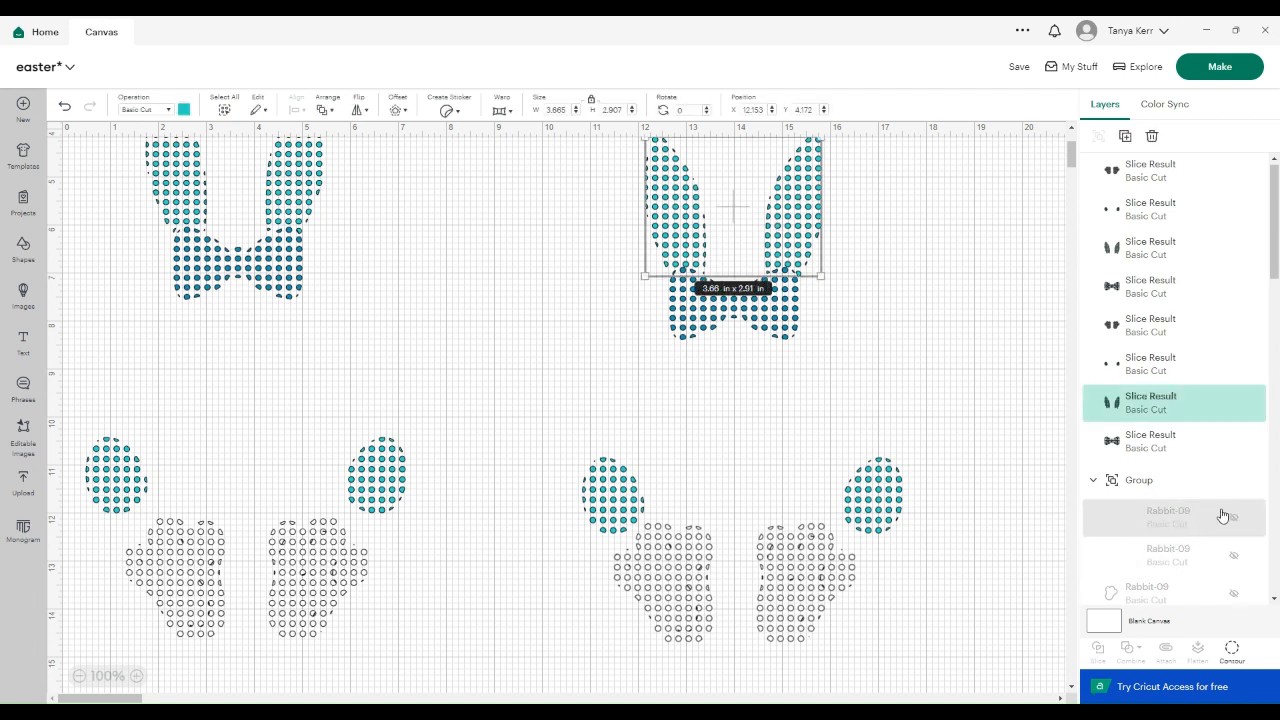
{"action": "left_click", "coordinate": [1232, 655]}
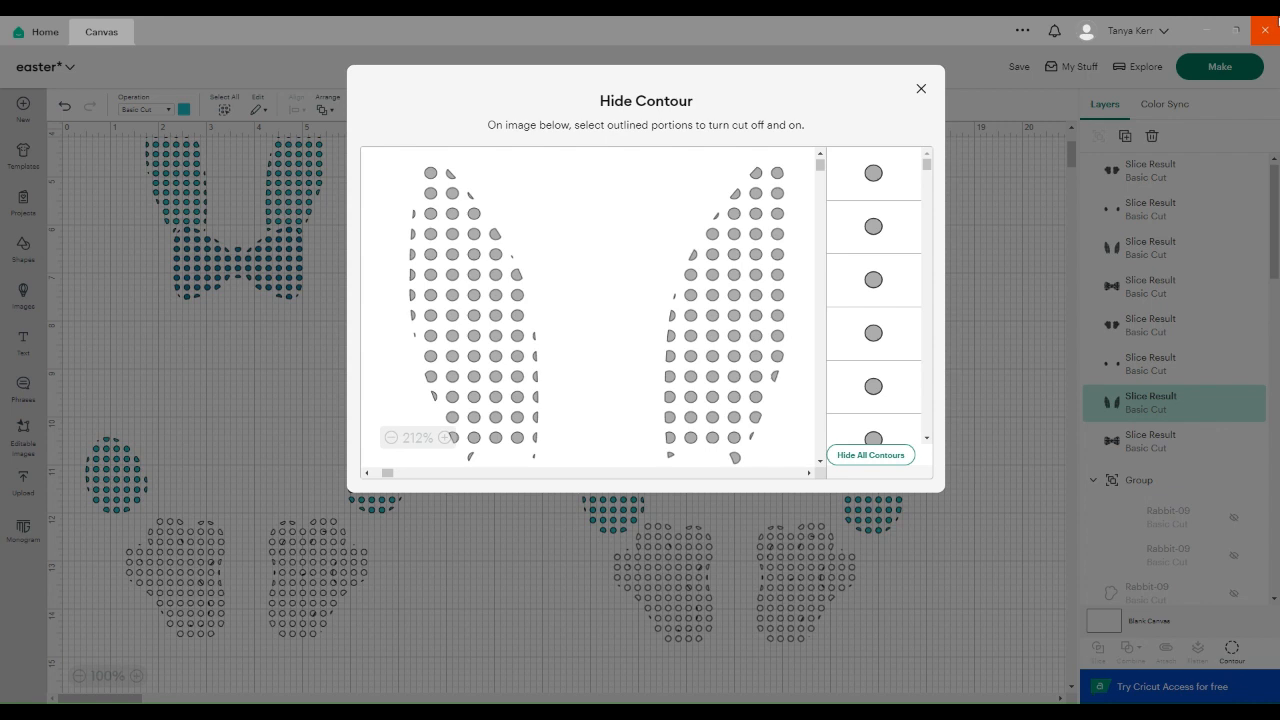
{"action": "left_click", "coordinate": [756, 176]}
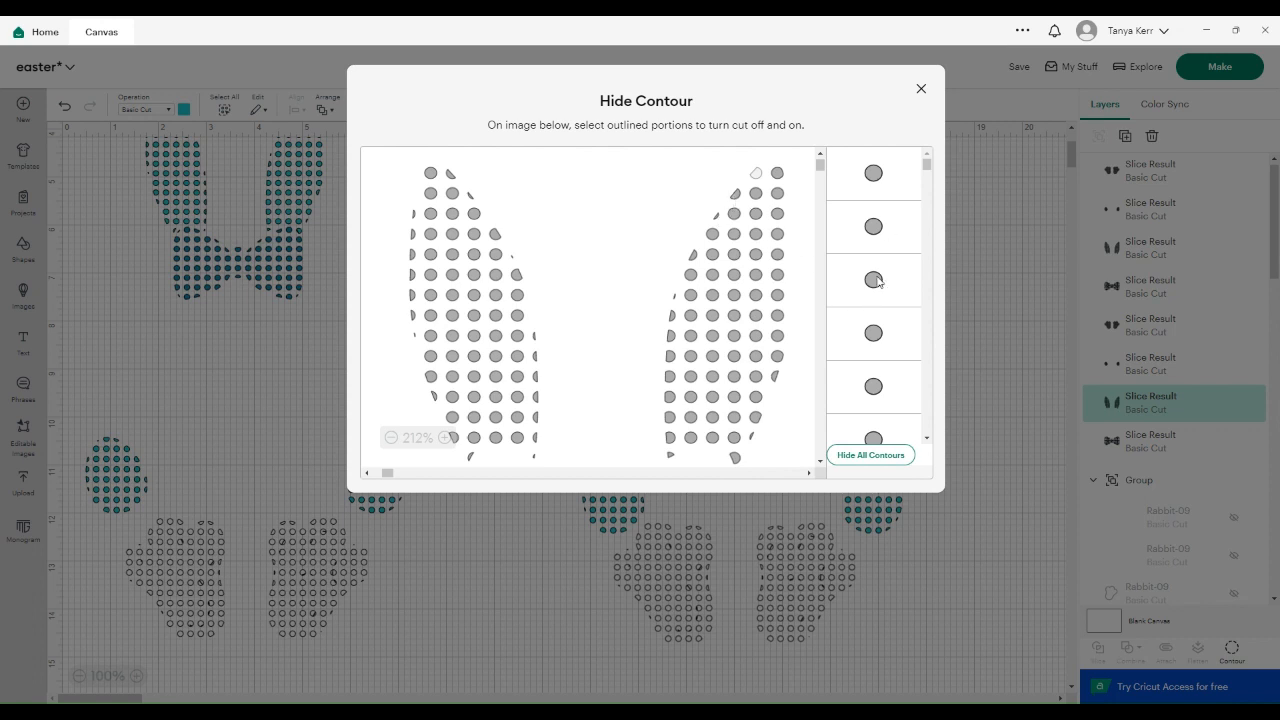
{"action": "scroll", "coordinate": [868, 416], "scroll_direction": "down", "scroll_amount": 5}
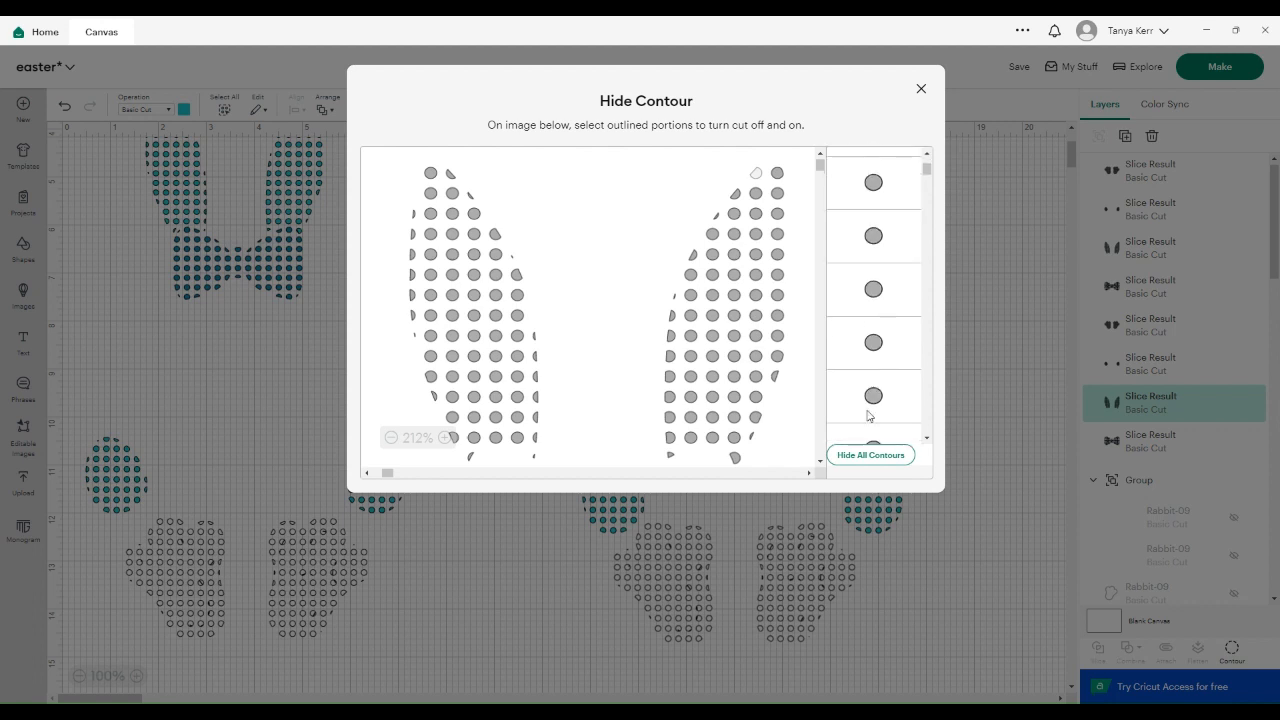
{"action": "scroll", "coordinate": [868, 416], "scroll_direction": "down", "scroll_amount": 3}
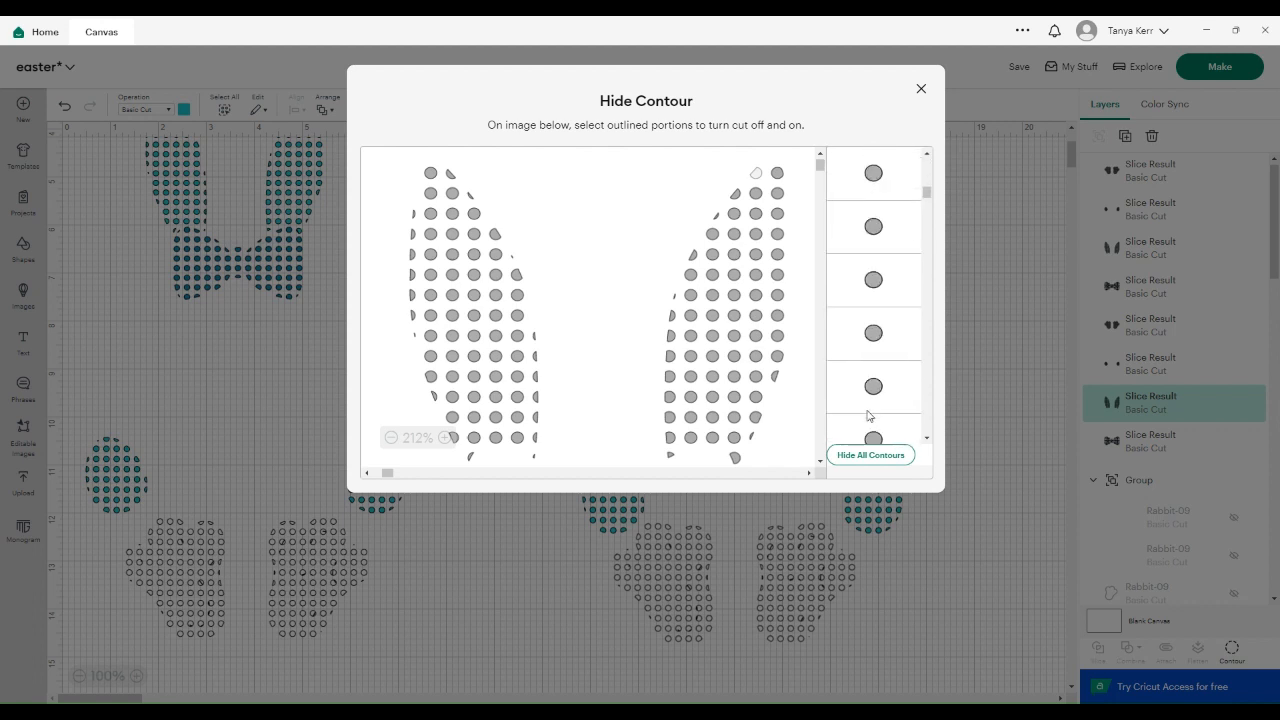
{"action": "scroll", "coordinate": [868, 416], "scroll_direction": "down", "scroll_amount": 1}
{"action": "scroll", "coordinate": [868, 416], "scroll_direction": "down", "scroll_amount": 4}
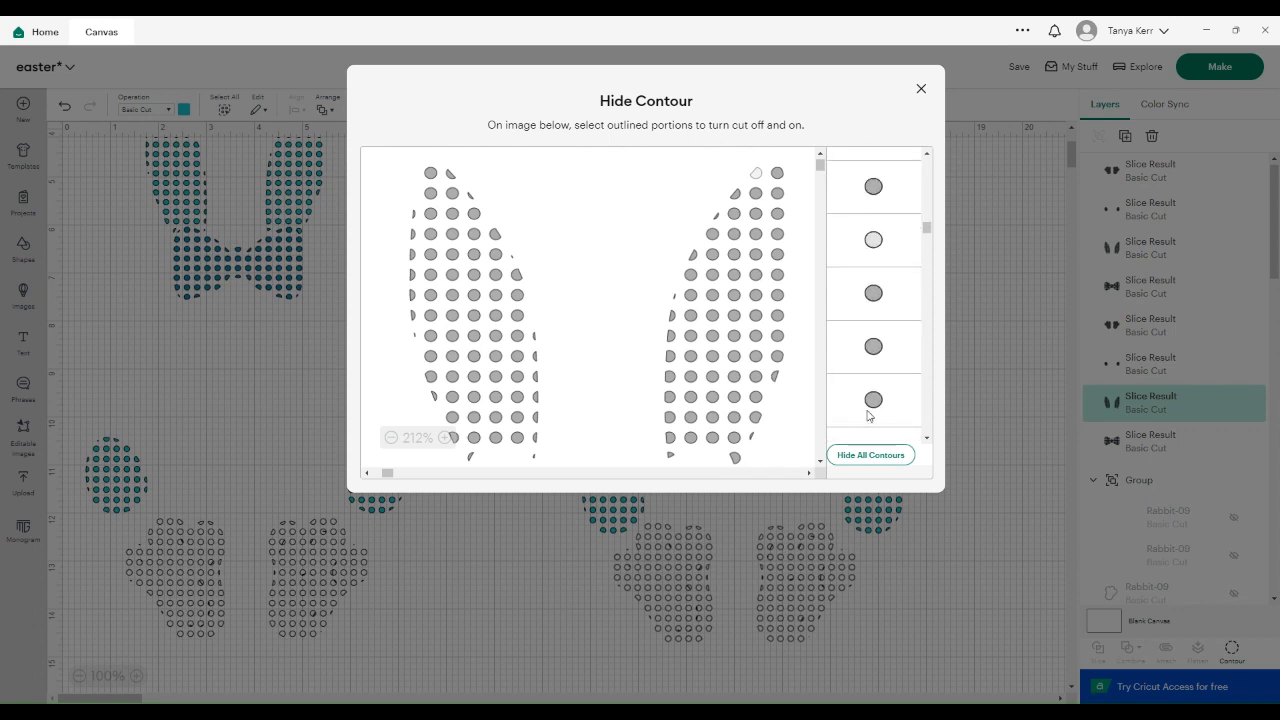
Hide the remaining partial dots along the inner, lower and outer edges of the right ear
{"action": "left_click", "coordinate": [734, 295]}
{"action": "left_click", "coordinate": [737, 195]}
{"action": "left_click", "coordinate": [717, 215]}
{"action": "left_click", "coordinate": [695, 255]}
{"action": "left_click", "coordinate": [676, 300]}
{"action": "left_click", "coordinate": [671, 317]}
{"action": "left_click", "coordinate": [670, 337]}
{"action": "left_click", "coordinate": [670, 357]}
{"action": "left_click", "coordinate": [670, 377]}
{"action": "left_click", "coordinate": [670, 397]}
{"action": "left_click", "coordinate": [670, 417]}
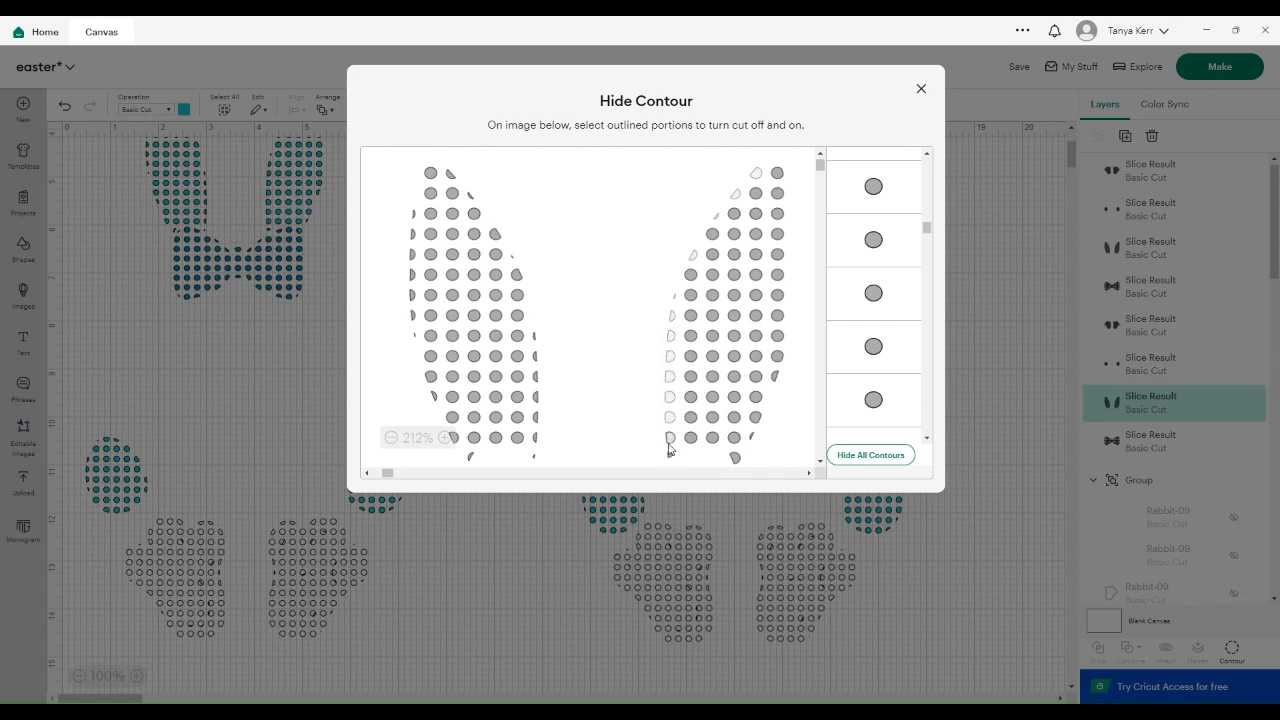
{"action": "left_click", "coordinate": [670, 437]}
{"action": "left_click", "coordinate": [670, 457]}
{"action": "left_click", "coordinate": [735, 457]}
{"action": "left_click", "coordinate": [775, 376]}
{"action": "left_click", "coordinate": [756, 418]}
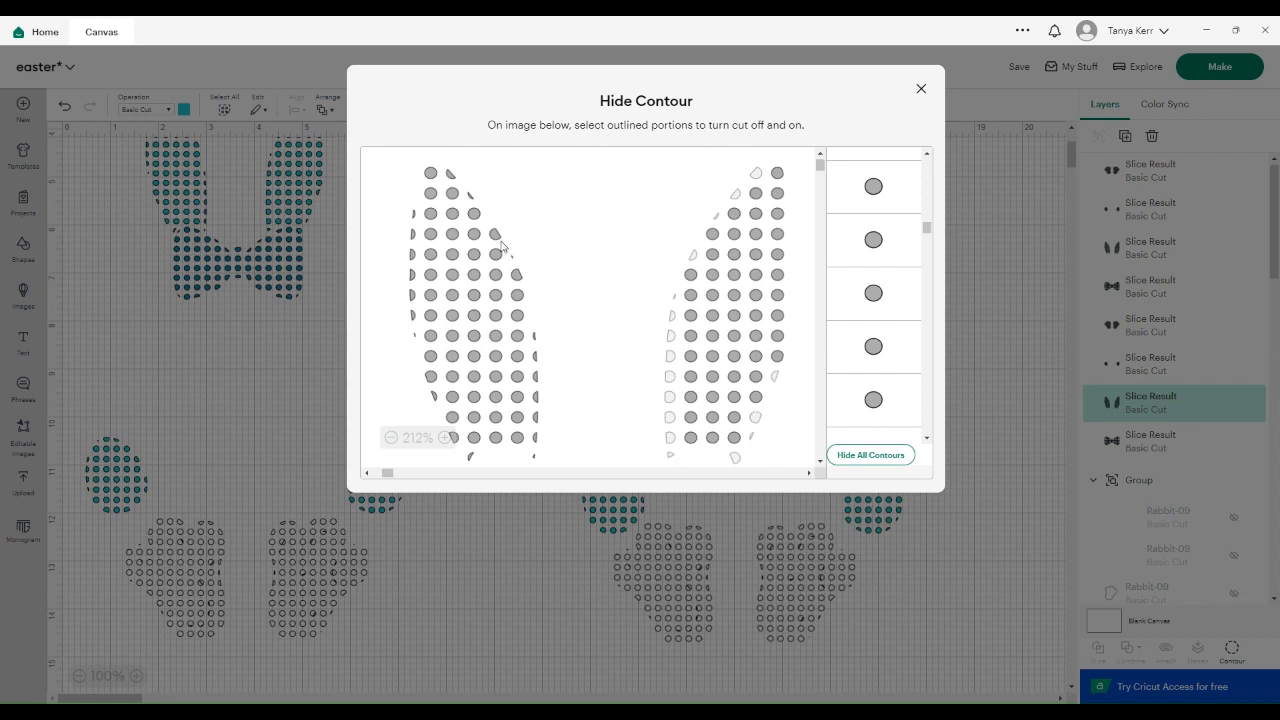
Hide the partial dots at the left ear's tip and along its outer and inner edges
{"action": "left_click", "coordinate": [471, 195]}
{"action": "left_click", "coordinate": [413, 214]}
{"action": "left_click", "coordinate": [412, 235]}
{"action": "left_click", "coordinate": [412, 254]}
{"action": "left_click", "coordinate": [412, 275]}
{"action": "left_click", "coordinate": [412, 295]}
{"action": "left_click", "coordinate": [412, 315]}
{"action": "scroll", "coordinate": [882, 403], "scroll_direction": "down", "scroll_amount": 5}
{"action": "left_click", "coordinate": [535, 437]}
{"action": "left_click", "coordinate": [535, 417]}
{"action": "left_click", "coordinate": [535, 396]}
{"action": "left_click", "coordinate": [535, 376]}
{"action": "left_click", "coordinate": [535, 356]}
{"action": "left_click", "coordinate": [535, 336]}
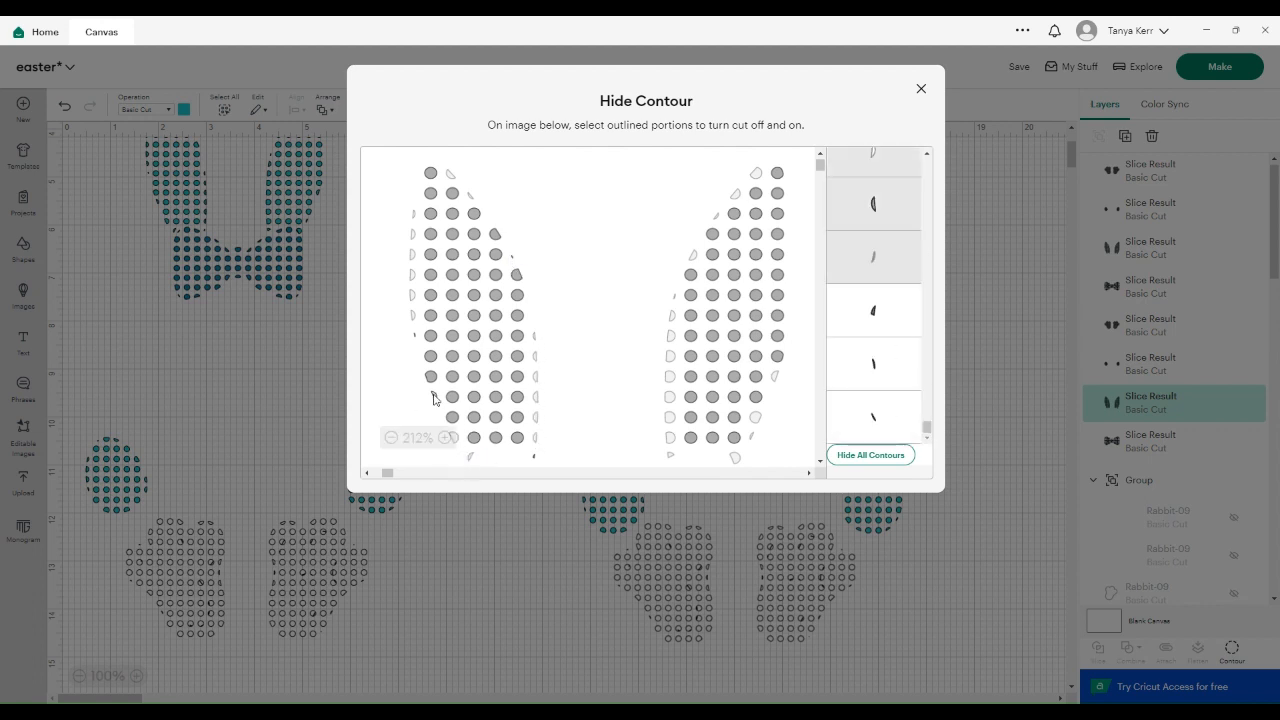
Hide the last two cut-off dots and three tiny slivers of the left ear, and close the contour editor
{"action": "left_click", "coordinate": [494, 238]}
{"action": "left_click", "coordinate": [517, 277]}
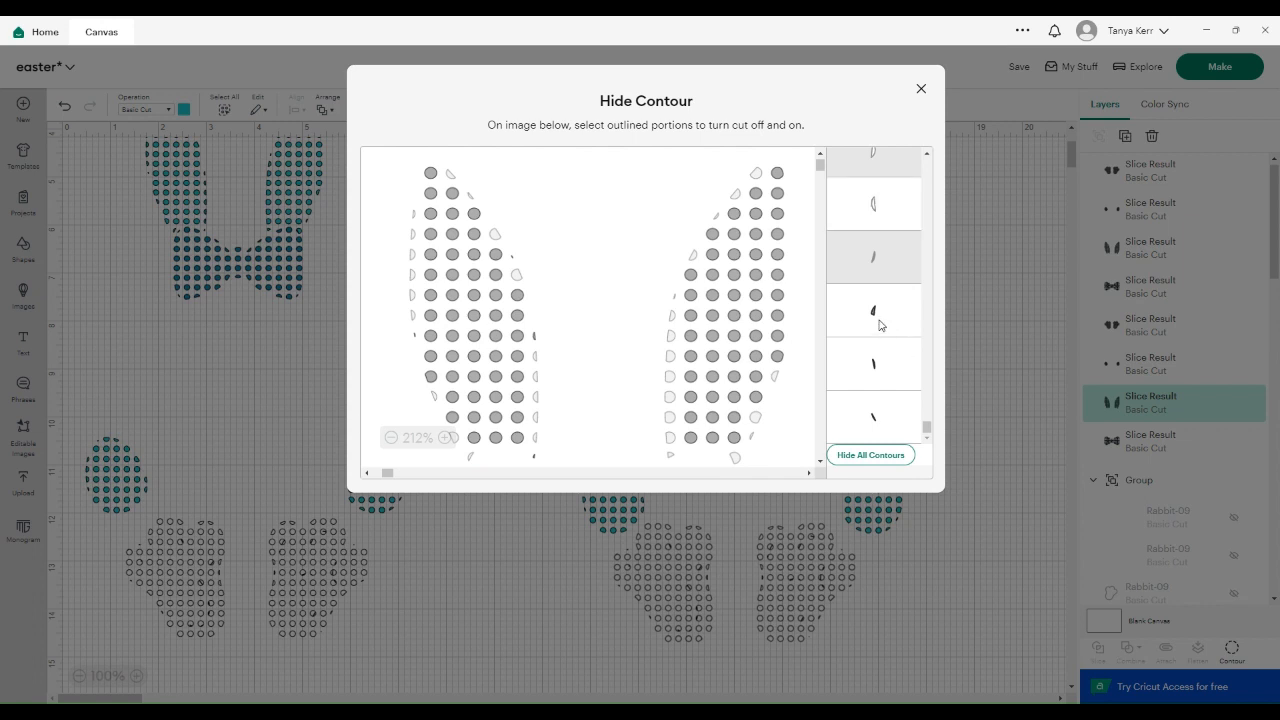
{"action": "left_click", "coordinate": [882, 322]}
{"action": "left_click", "coordinate": [873, 368]}
{"action": "left_click", "coordinate": [884, 425]}
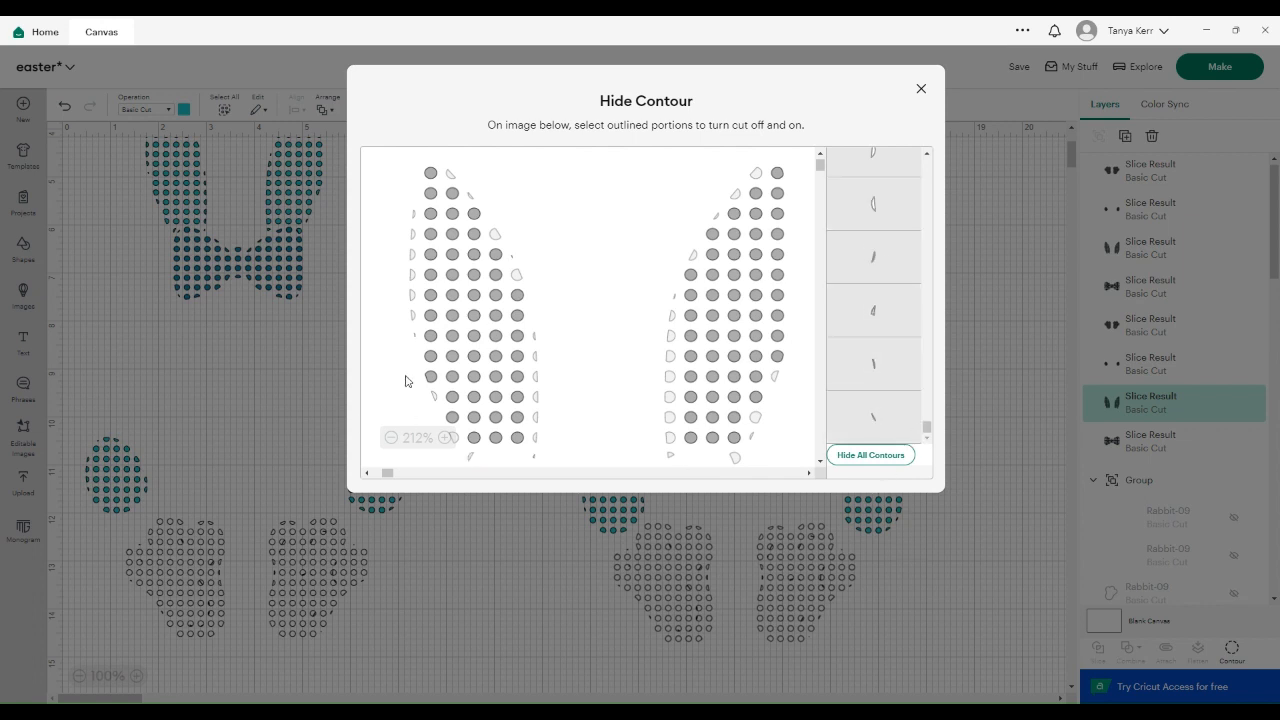
{"action": "left_click", "coordinate": [921, 96]}
{"action": "scroll", "coordinate": [960, 414], "scroll_direction": "up", "scroll_amount": 3}
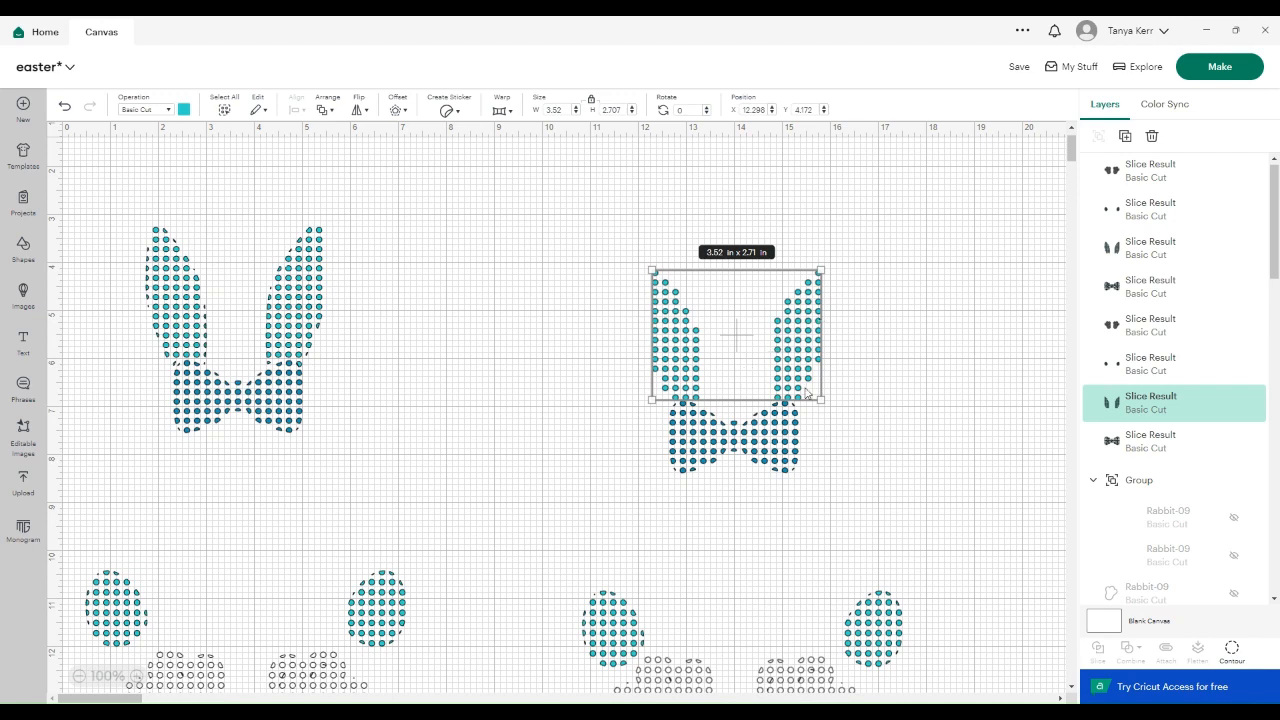
{"action": "left_click", "coordinate": [927, 472]}
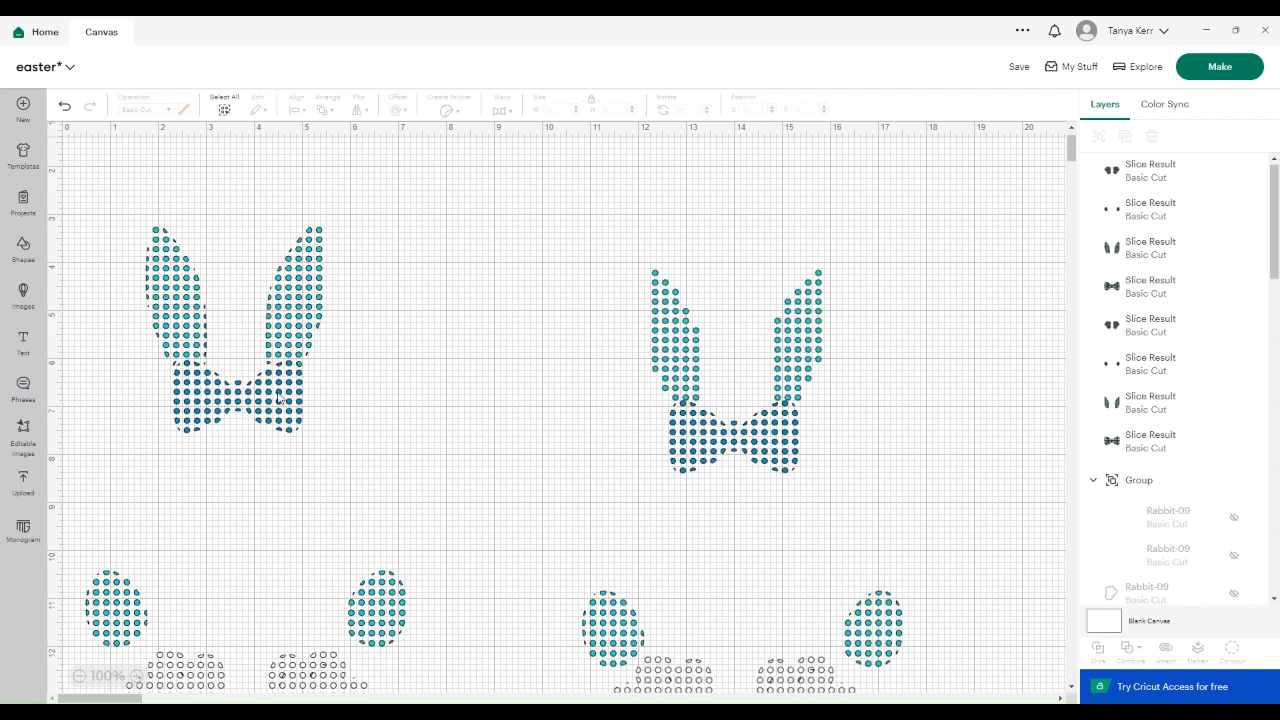
Add a circle, set its width to 0.123 in, and place it above the copied ears
{"action": "left_click", "coordinate": [22, 250]}
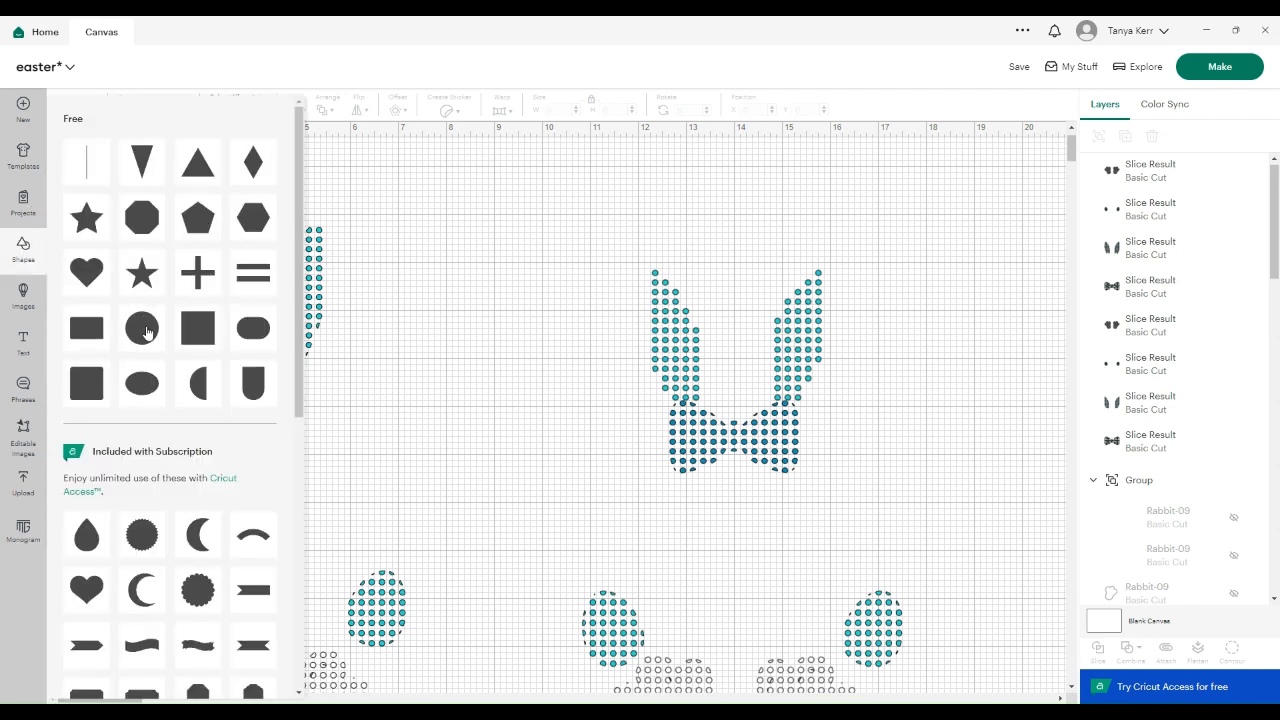
{"action": "left_click", "coordinate": [143, 329]}
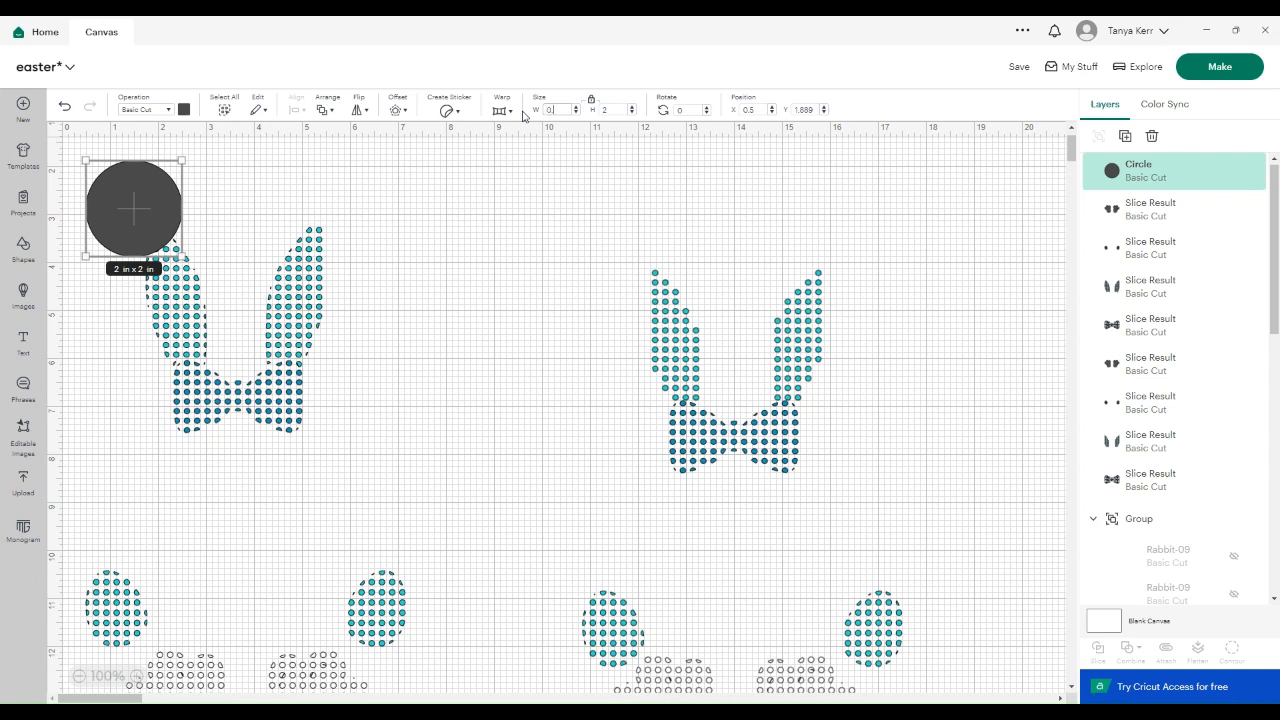
{"action": "key", "text": "Return"}
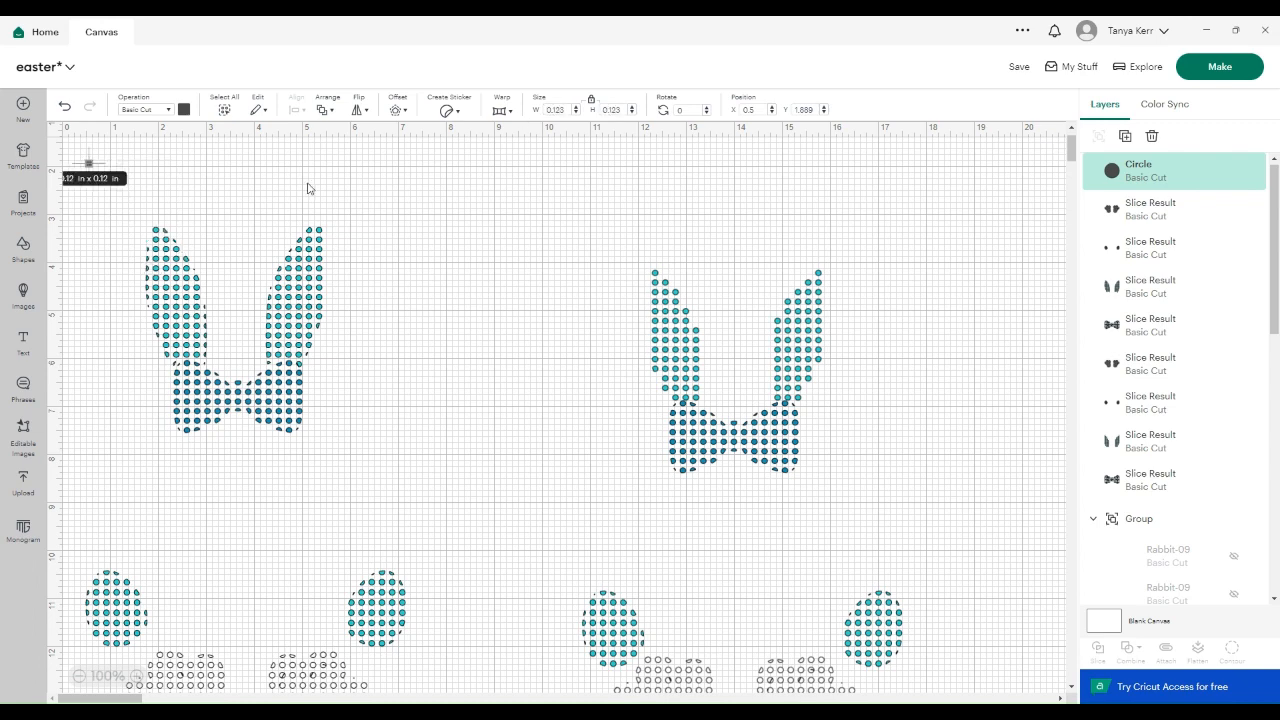
{"action": "left_click", "coordinate": [96, 186]}
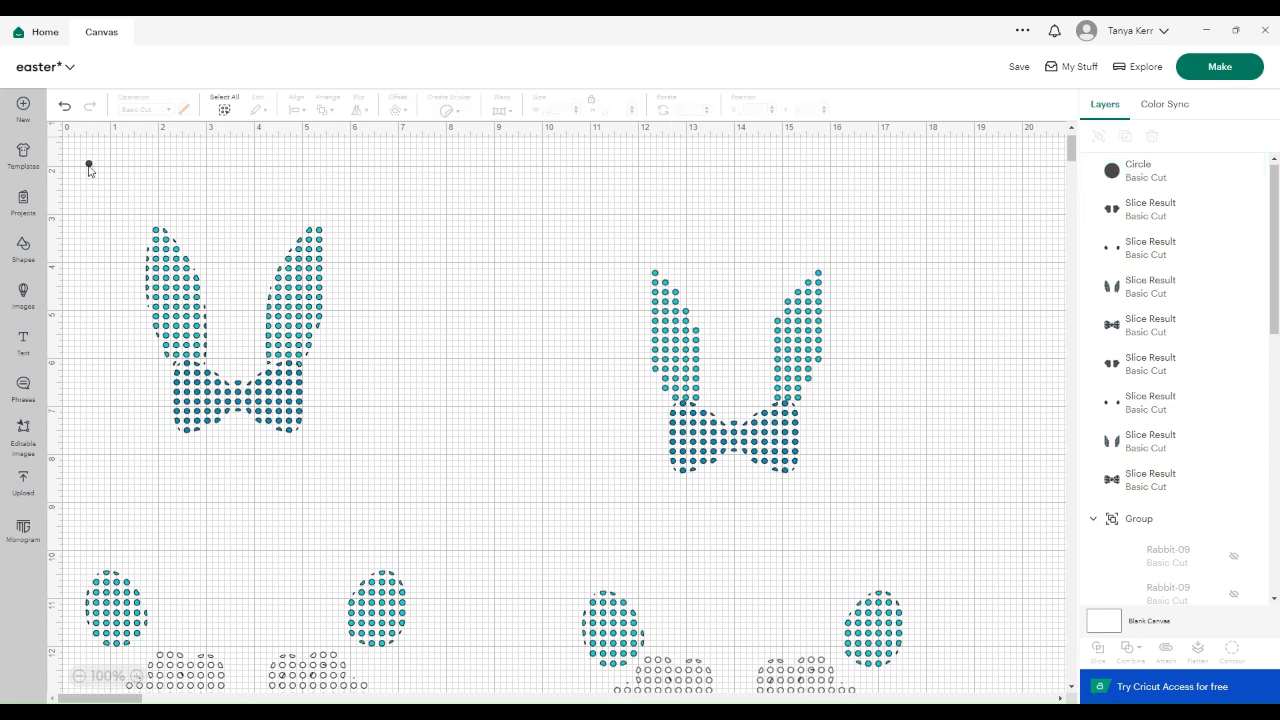
{"action": "left_click_drag", "start_coordinate": [88, 166], "coordinate": [610, 174]}
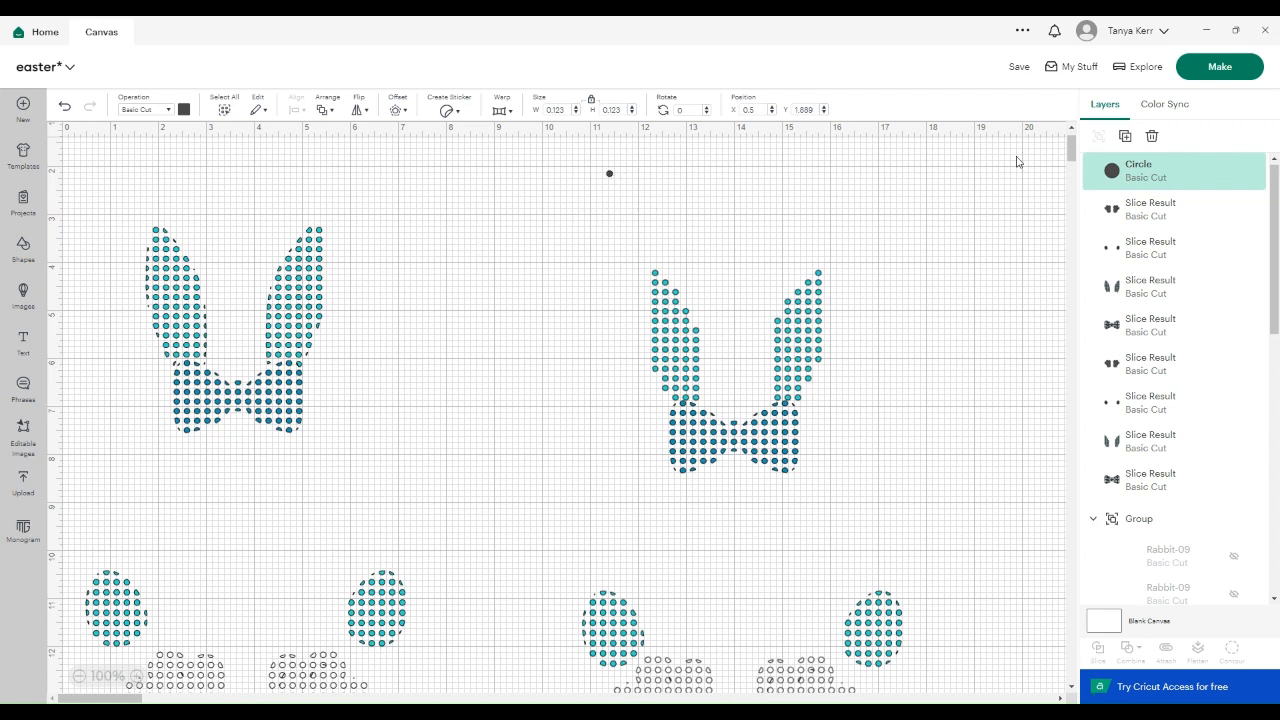
Duplicate the small circle eight times to get spare dots for the ear outlines
{"action": "left_click", "coordinate": [1126, 138]}
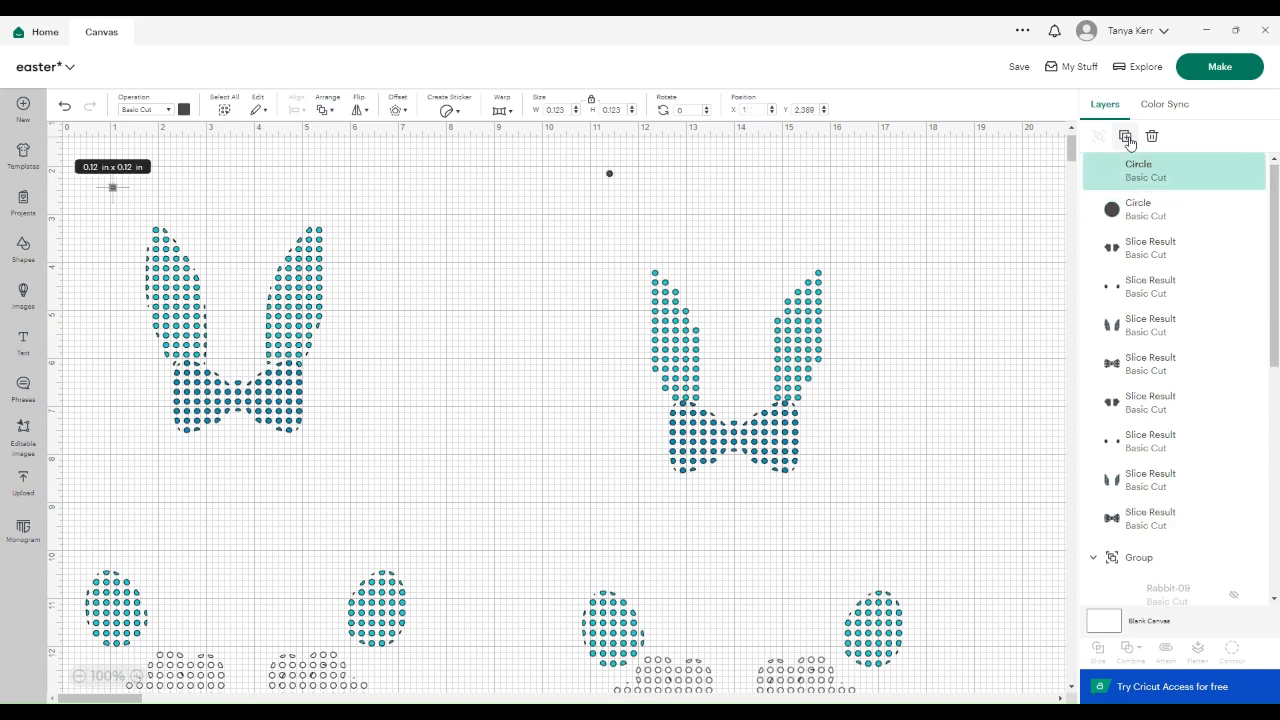
{"action": "left_click", "coordinate": [1127, 139]}
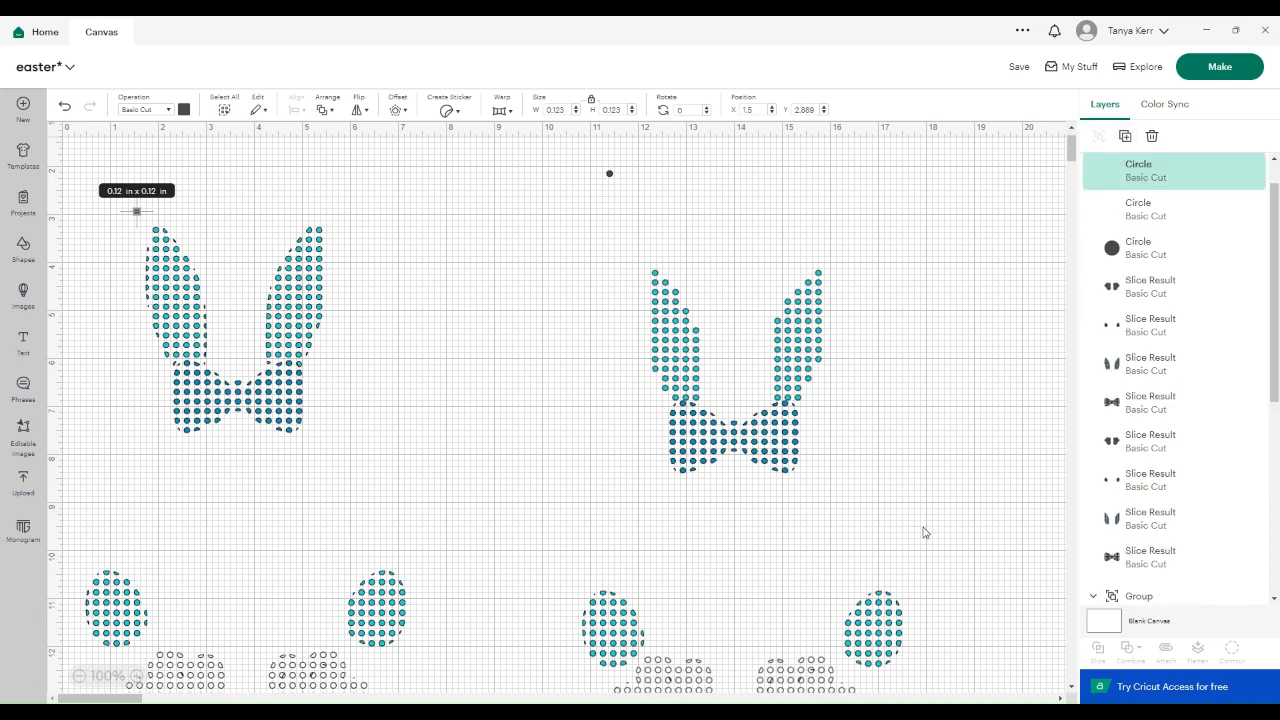
{"action": "key", "text": "ctrl+d"}
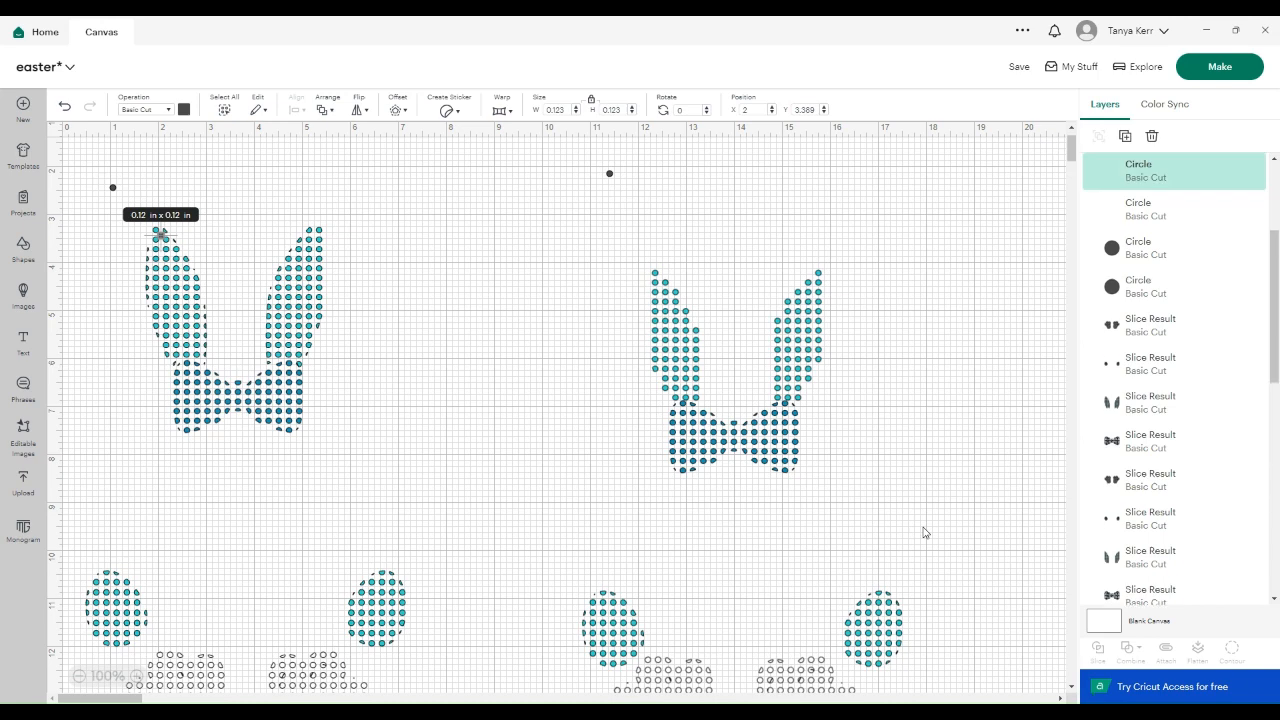
{"action": "key", "text": "ctrl+d"}
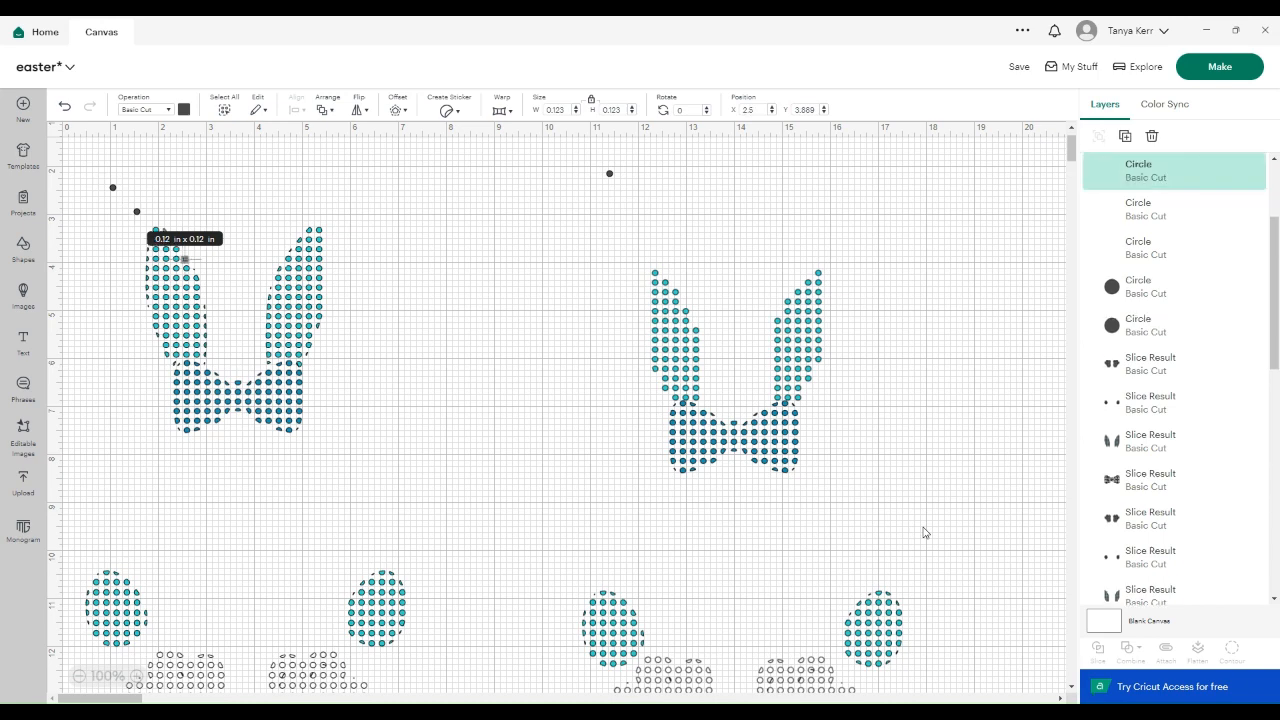
{"action": "key", "text": "ctrl+d"}
{"action": "key", "text": "ctrl+d"}
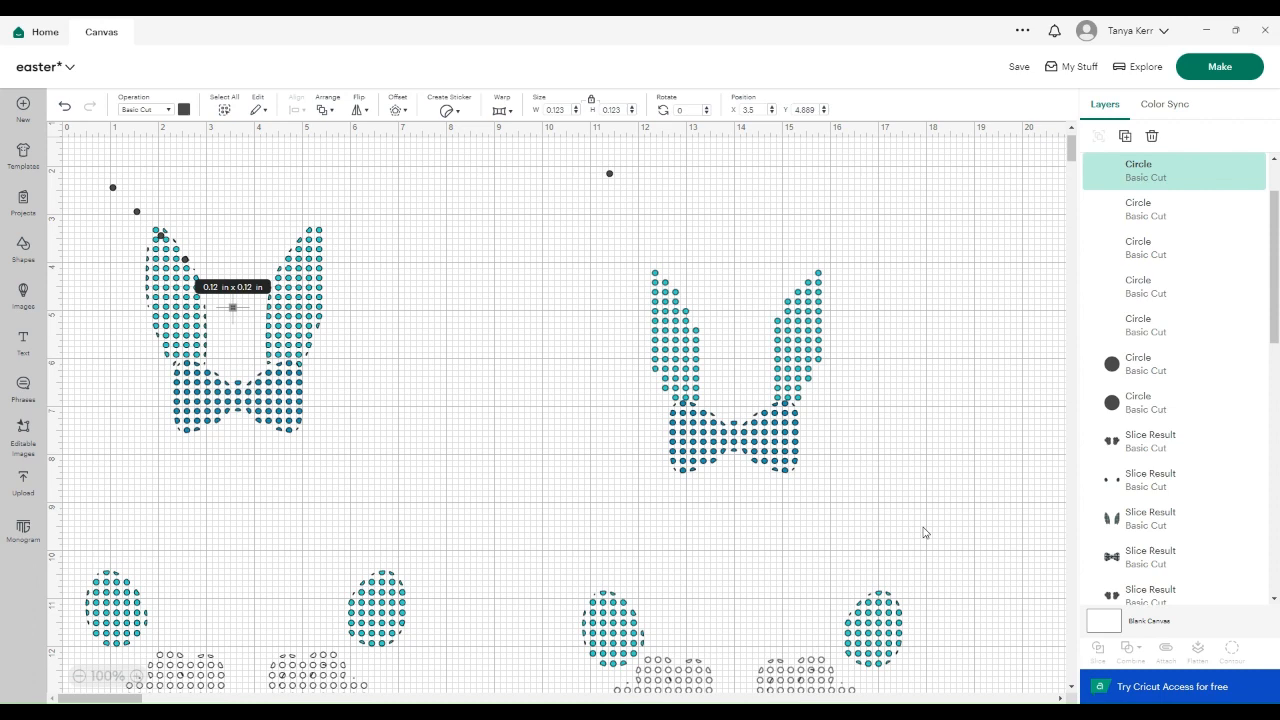
{"action": "key", "text": "ctrl+d"}
{"action": "key", "text": "ctrl+d"}
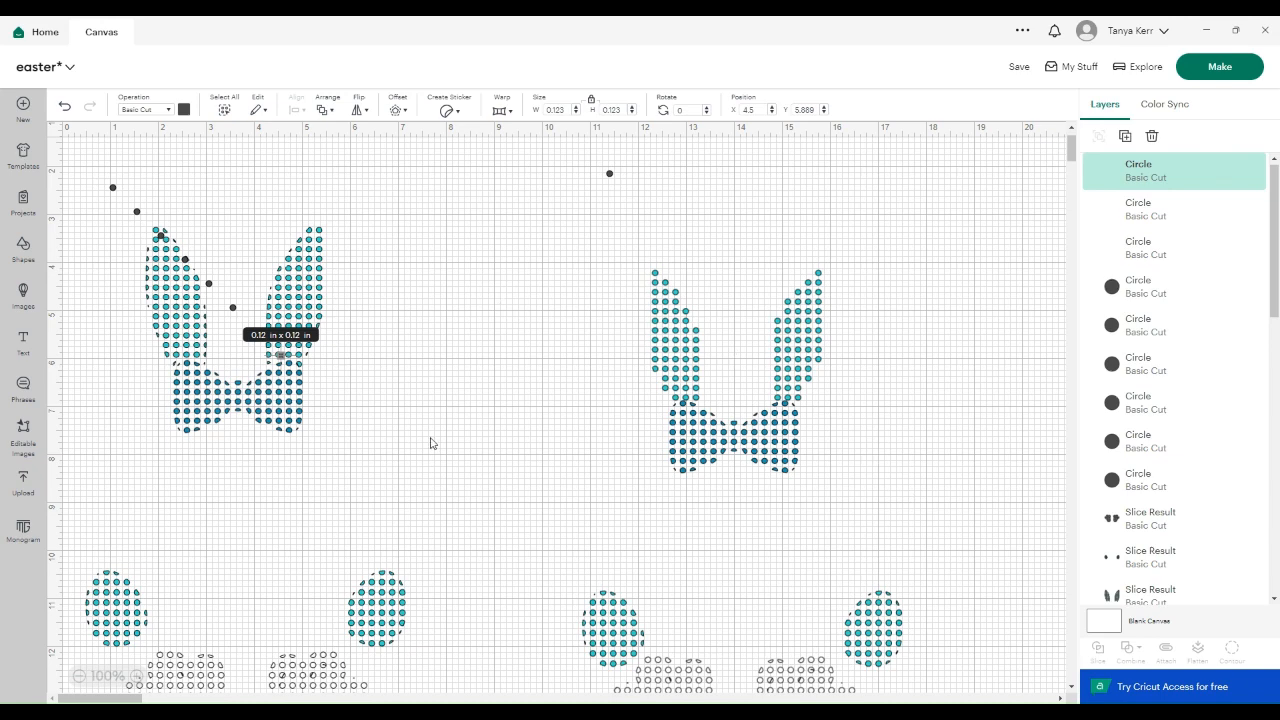
{"action": "left_click", "coordinate": [425, 333]}
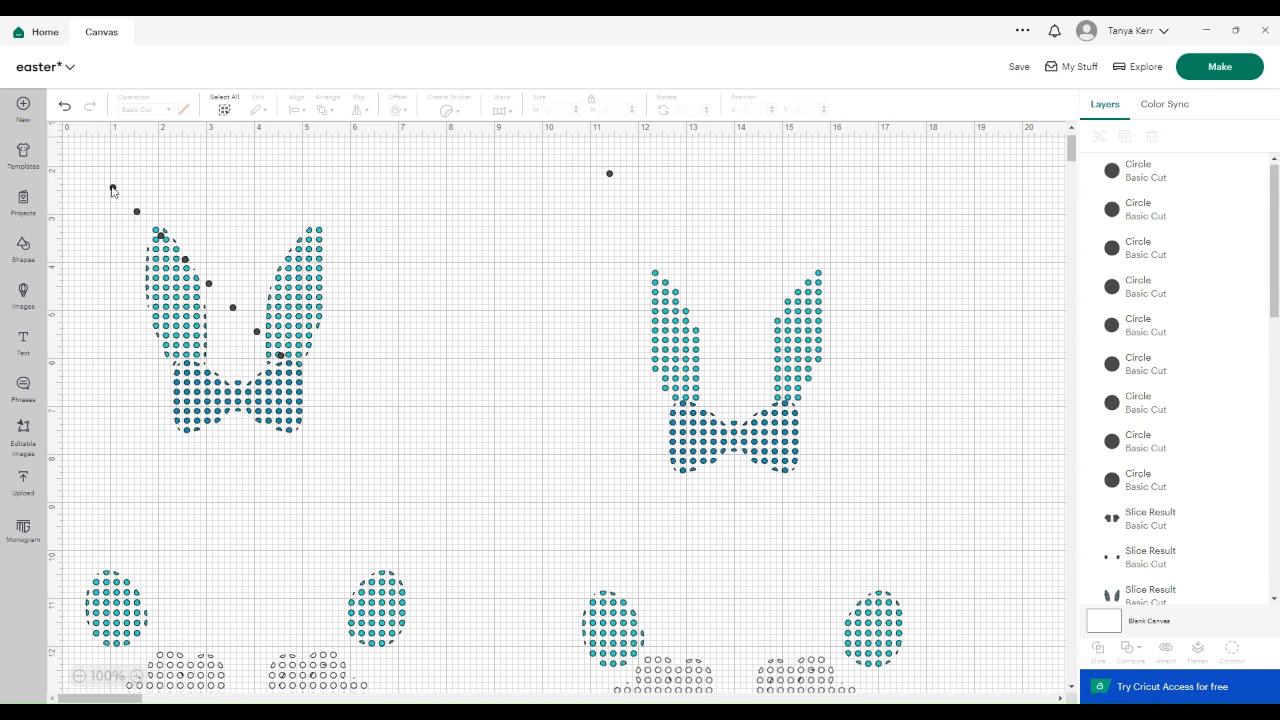
Place two of the spare circles at the gaps along the inner edge of the copied right ear's tip
{"action": "left_click_drag", "start_coordinate": [118, 188], "coordinate": [808, 273]}
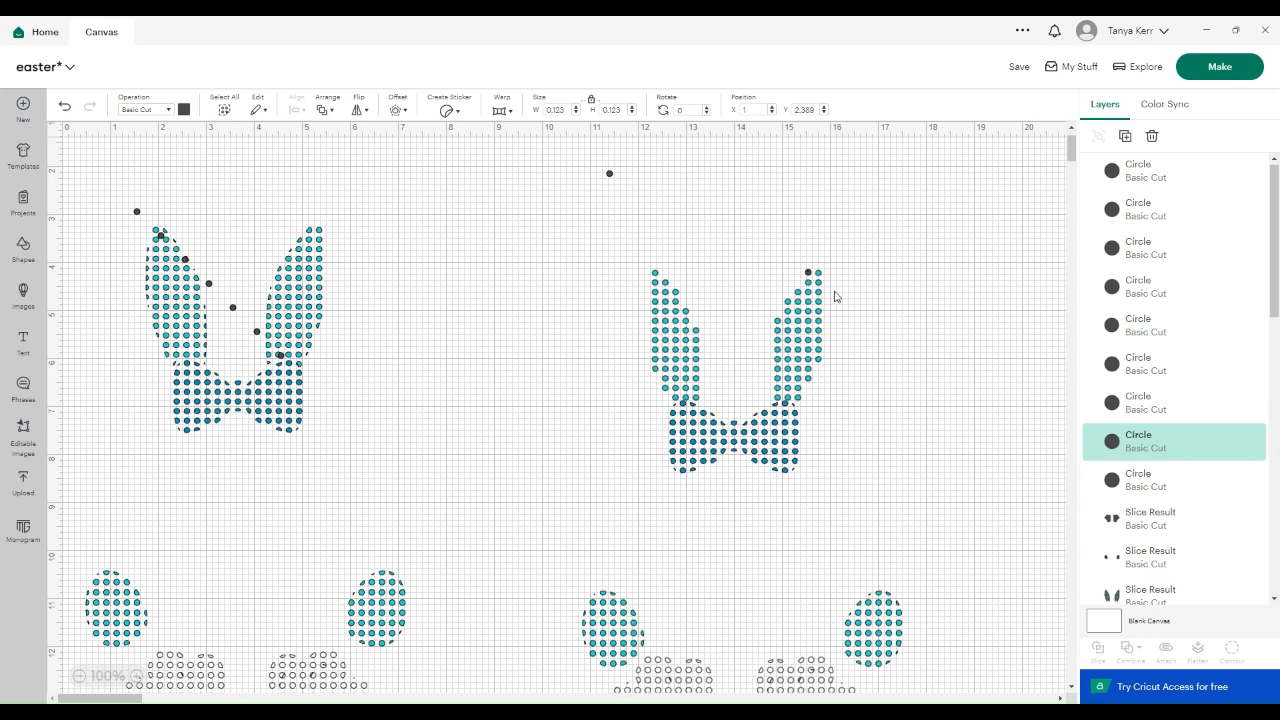
{"action": "left_click", "coordinate": [914, 353]}
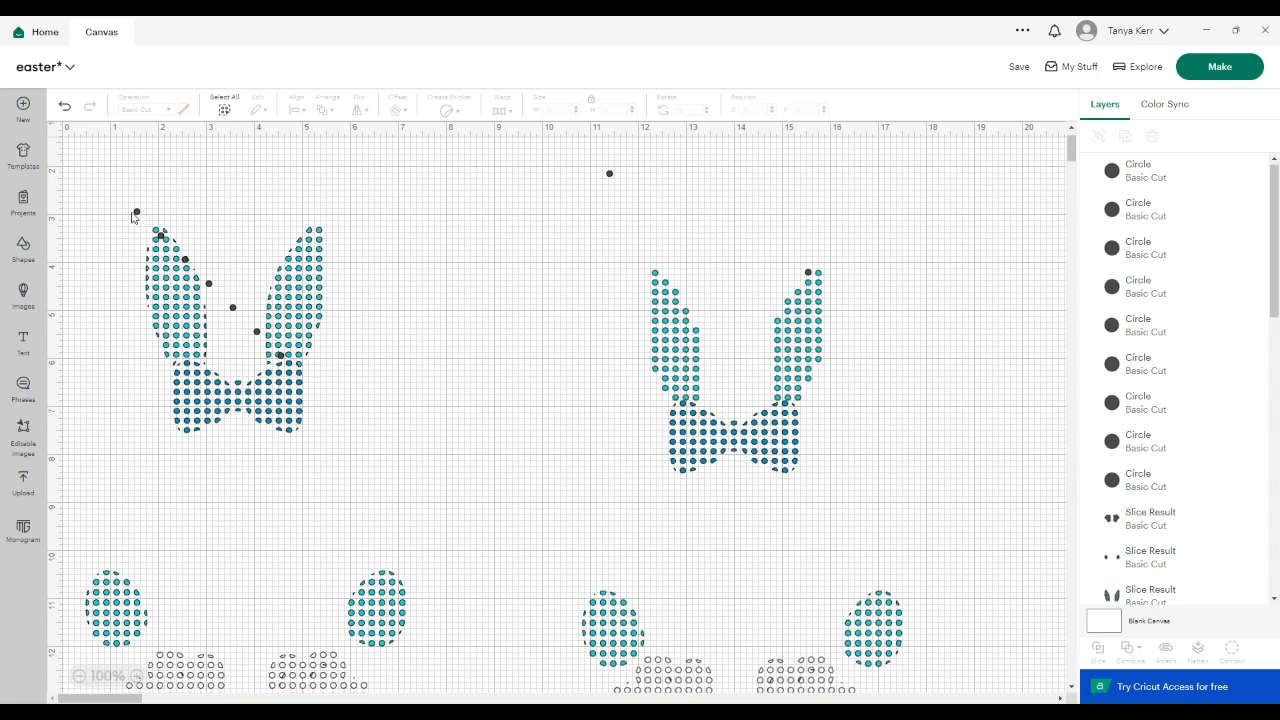
{"action": "left_click_drag", "start_coordinate": [138, 216], "coordinate": [805, 288]}
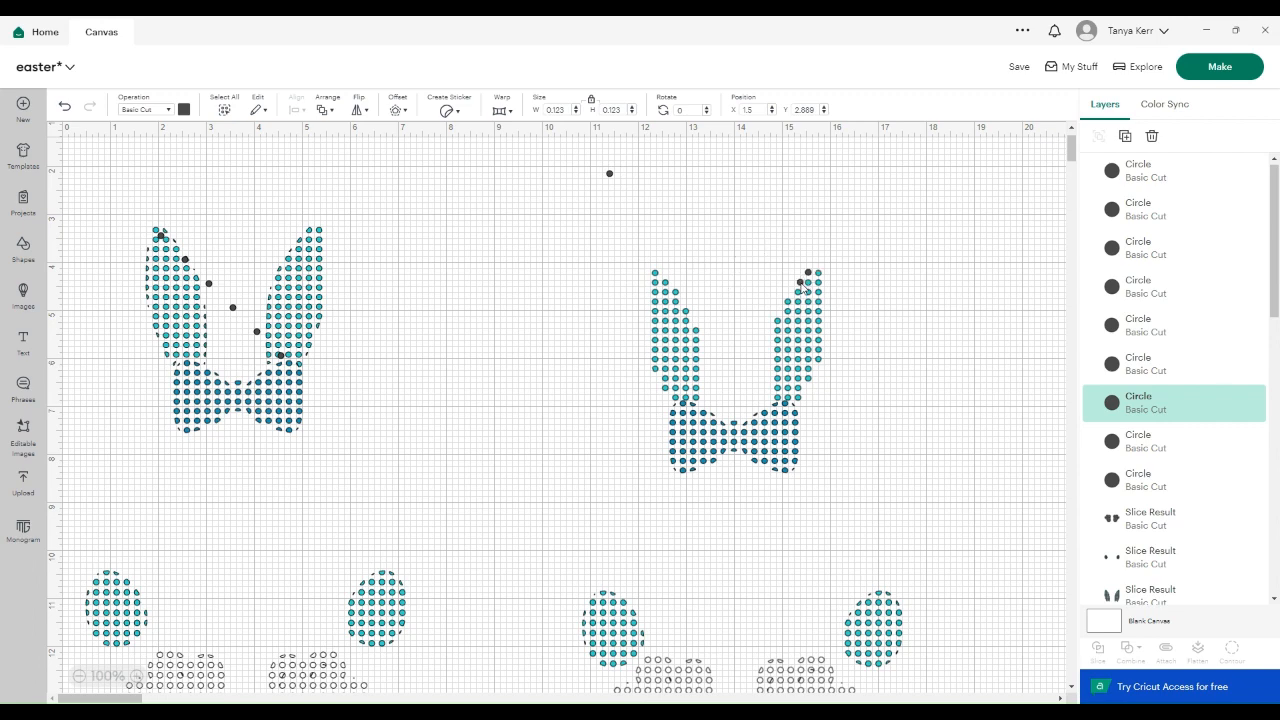
{"action": "left_click", "coordinate": [899, 402]}
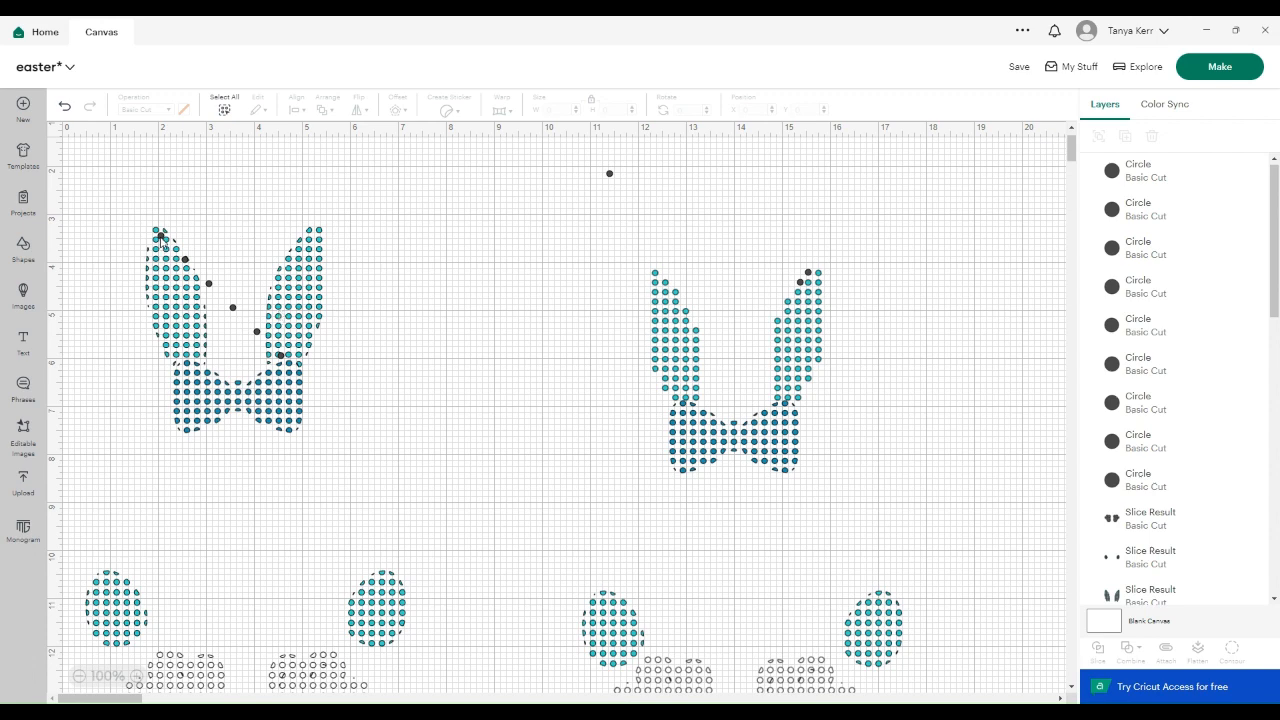
Place two spare circles at the gaps along the inner edge of the copied left ear's tip, in line with the dot grid
{"action": "left_click_drag", "start_coordinate": [161, 240], "coordinate": [665, 276]}
{"action": "left_click", "coordinate": [611, 314]}
{"action": "left_click", "coordinate": [666, 276]}
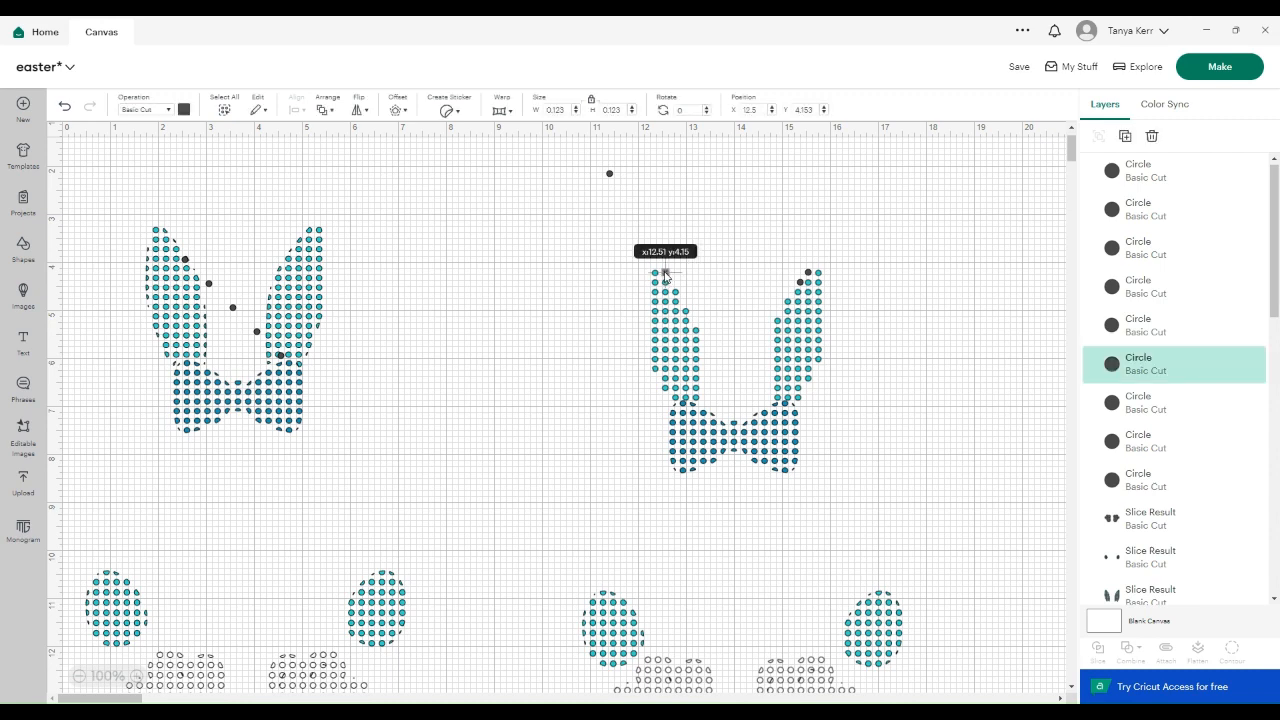
{"action": "left_click_drag", "start_coordinate": [665, 276], "coordinate": [664, 274]}
{"action": "left_click", "coordinate": [535, 445]}
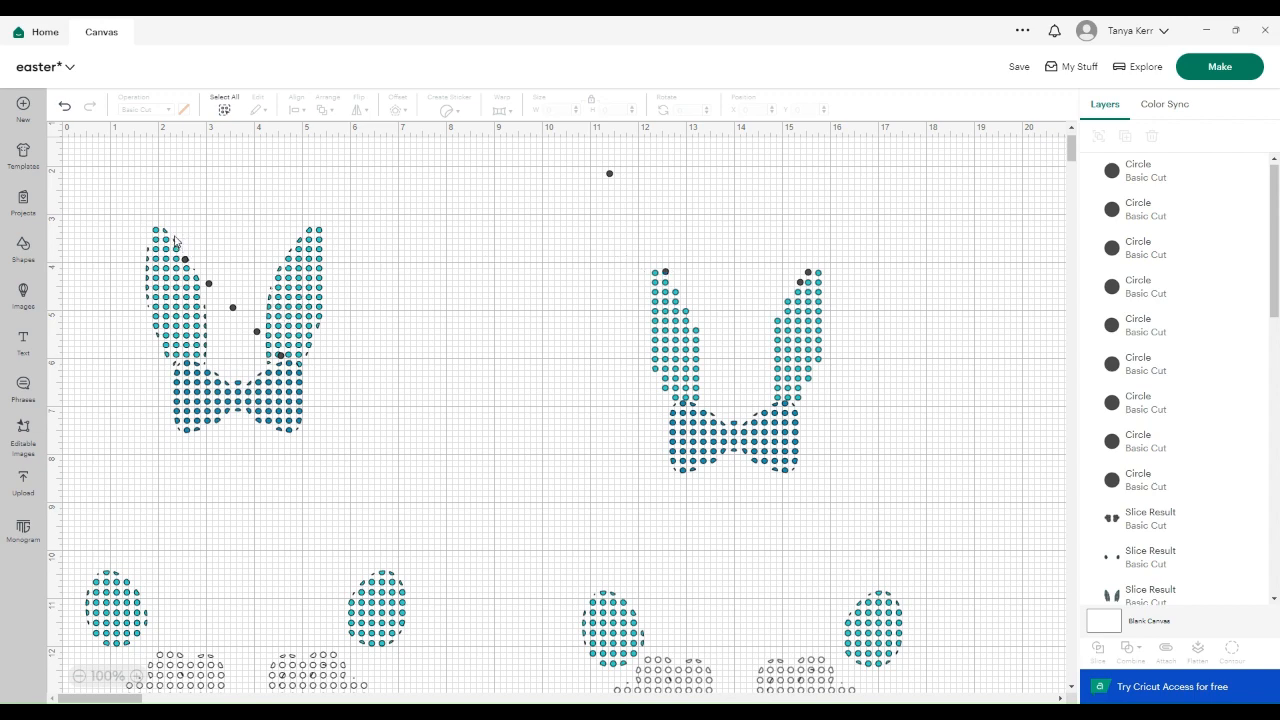
{"action": "left_click_drag", "start_coordinate": [187, 261], "coordinate": [675, 288]}
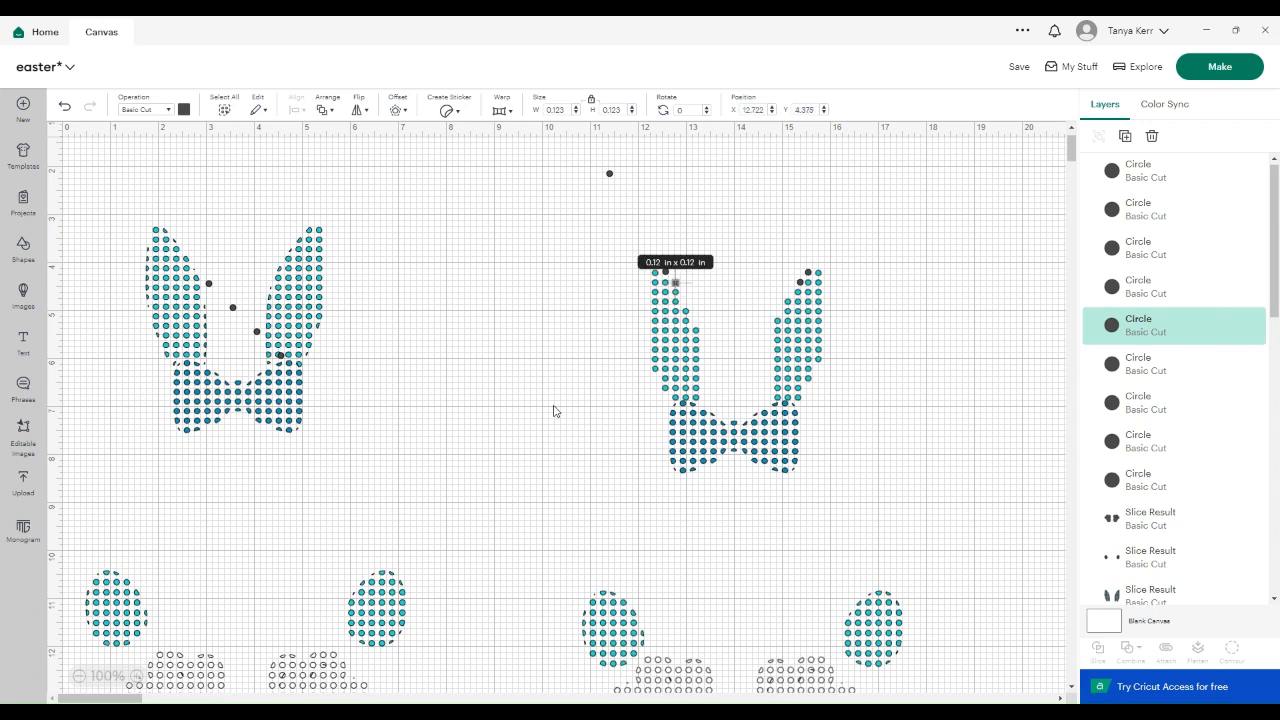
{"action": "left_click", "coordinate": [555, 411]}
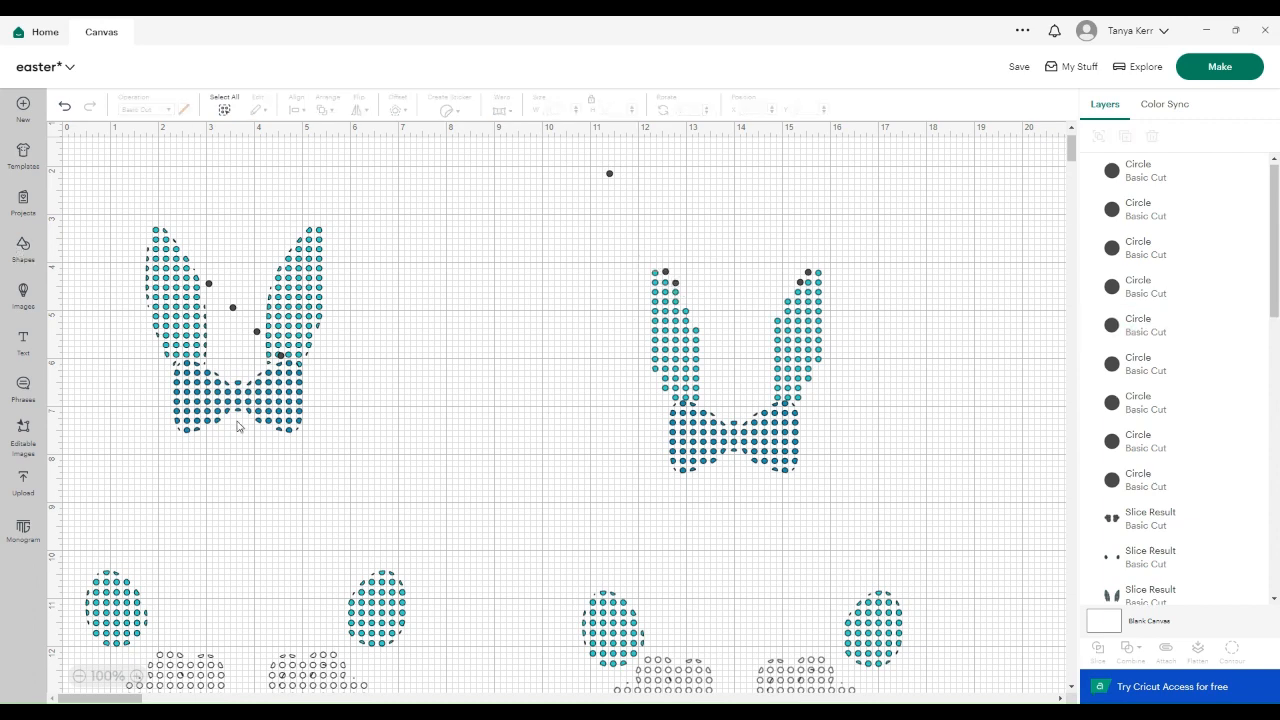
Place four spare circles on the copied right ear, two on its inner edge and two at its base
{"action": "left_click_drag", "start_coordinate": [233, 308], "coordinate": [778, 311]}
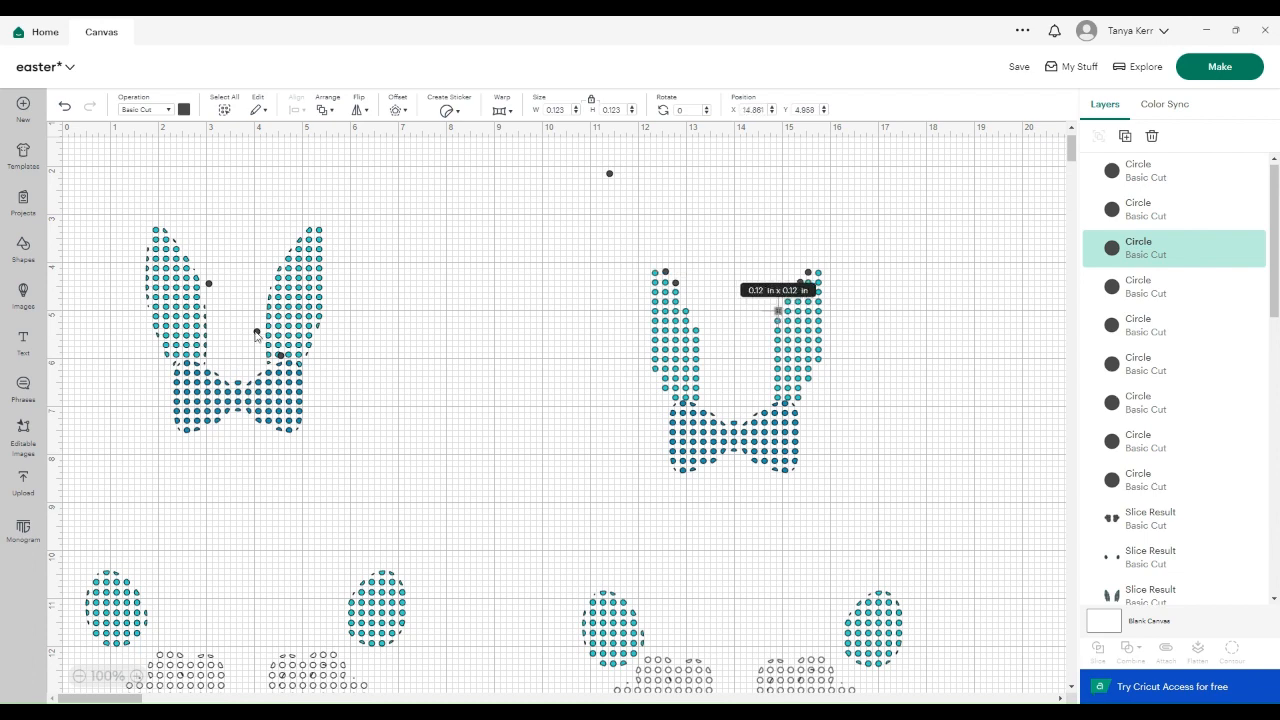
{"action": "left_click_drag", "start_coordinate": [257, 332], "coordinate": [769, 321]}
{"action": "left_click_drag", "start_coordinate": [281, 355], "coordinate": [768, 399]}
{"action": "left_click", "coordinate": [284, 347]}
{"action": "left_click_drag", "start_coordinate": [209, 284], "coordinate": [804, 405]}
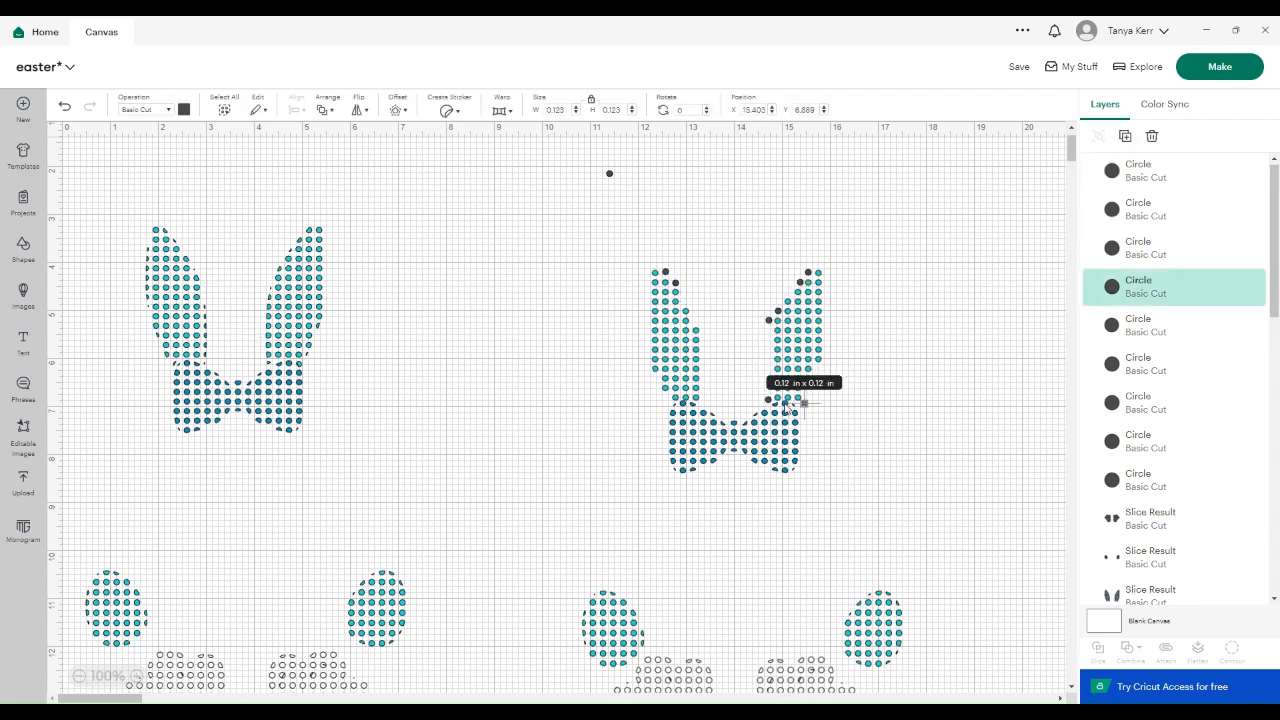
{"action": "left_click", "coordinate": [917, 440]}
Duplicate the circle above the ears several more times and use the copies to fill the right ear's inner edge
{"action": "left_click", "coordinate": [610, 174]}
{"action": "left_click", "coordinate": [1126, 140]}
{"action": "left_click", "coordinate": [1126, 140]}
{"action": "left_click", "coordinate": [1126, 140]}
{"action": "left_click", "coordinate": [1126, 140]}
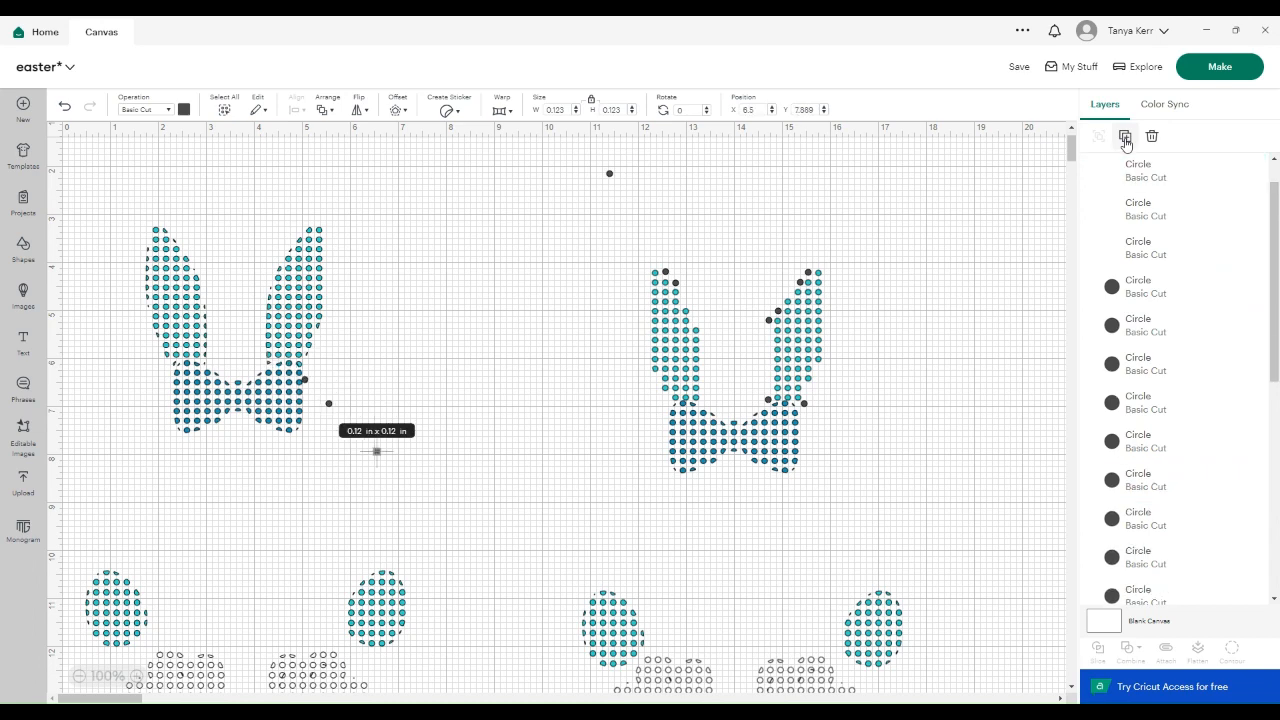
{"action": "left_click", "coordinate": [1126, 140]}
{"action": "left_click", "coordinate": [1126, 140]}
{"action": "left_click", "coordinate": [1126, 140]}
{"action": "left_click_drag", "start_coordinate": [305, 380], "coordinate": [771, 328]}
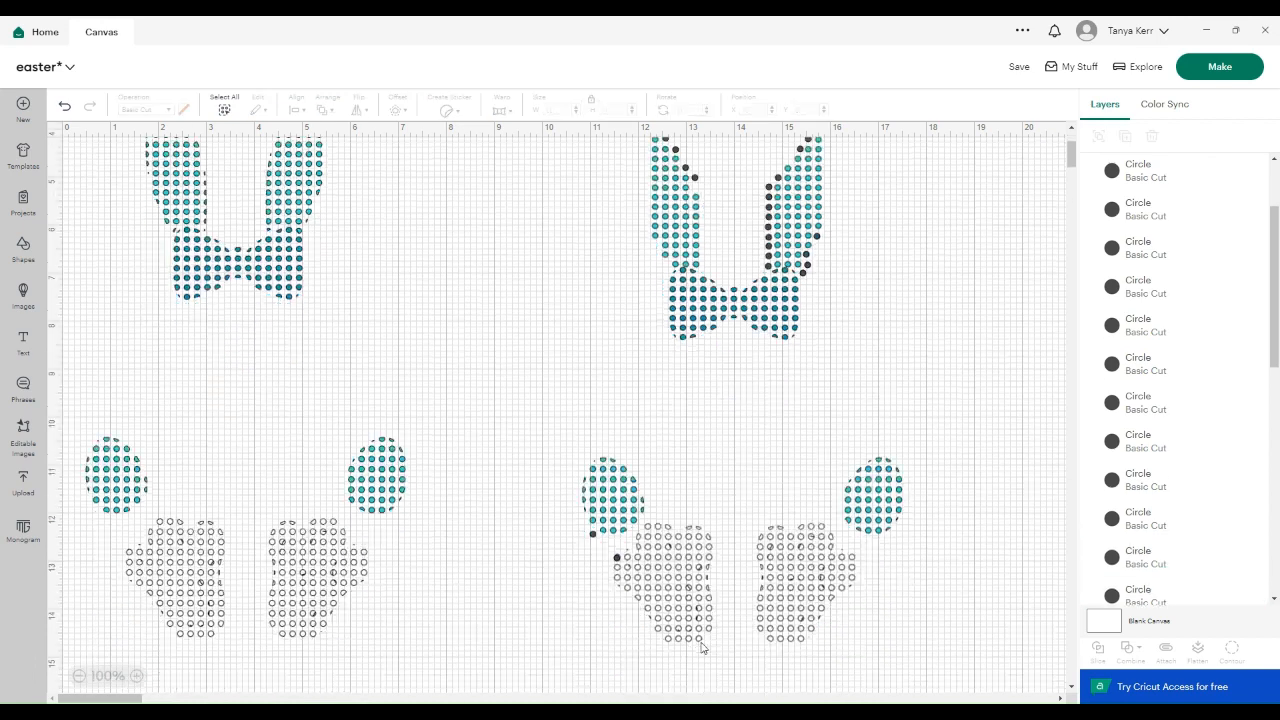
Fill the gaps on the copied left ear's outer edge, base and inner edge with spare circles
{"action": "left_click_drag", "start_coordinate": [593, 601], "coordinate": [646, 228]}
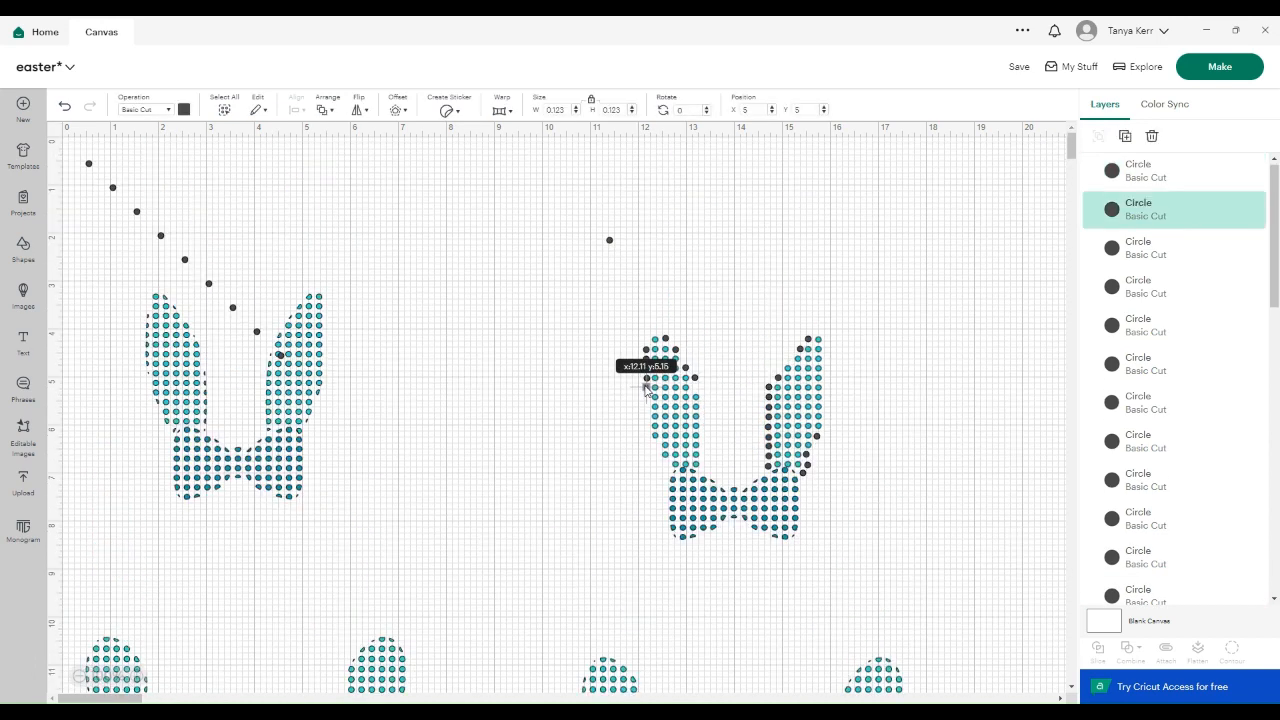
{"action": "left_click_drag", "start_coordinate": [648, 386], "coordinate": [647, 410]}
{"action": "left_click_drag", "start_coordinate": [233, 308], "coordinate": [657, 446]}
{"action": "left_click_drag", "start_coordinate": [209, 284], "coordinate": [667, 467]}
{"action": "left_click", "coordinate": [490, 346]}
{"action": "left_click_drag", "start_coordinate": [185, 259], "coordinate": [684, 368]}
{"action": "left_click_drag", "start_coordinate": [161, 235], "coordinate": [705, 466]}
Move the copied bow tie down, clear of the ears
{"action": "left_click", "coordinate": [486, 536]}
{"action": "left_click", "coordinate": [778, 533]}
{"action": "left_click_drag", "start_coordinate": [712, 514], "coordinate": [696, 621]}
{"action": "left_click", "coordinate": [930, 478]}
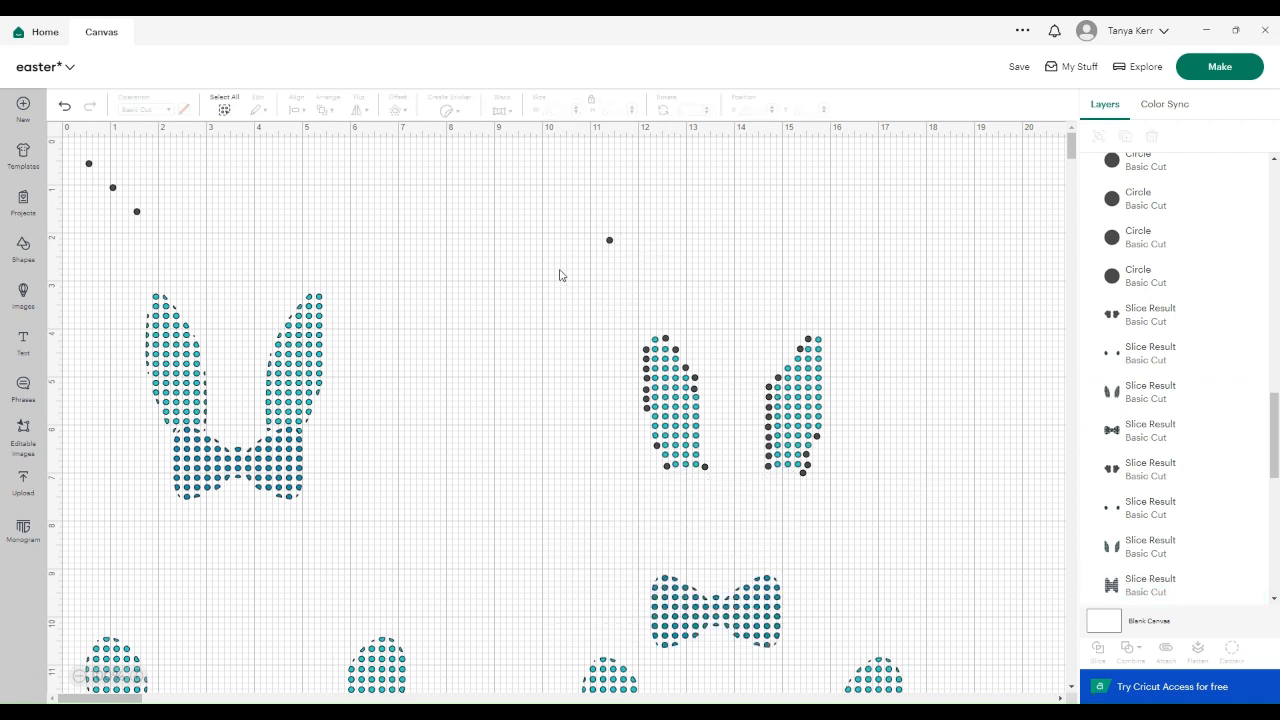
Weld the copied ears and their added circles into one shape
{"action": "left_click_drag", "start_coordinate": [607, 299], "coordinate": [853, 501]}
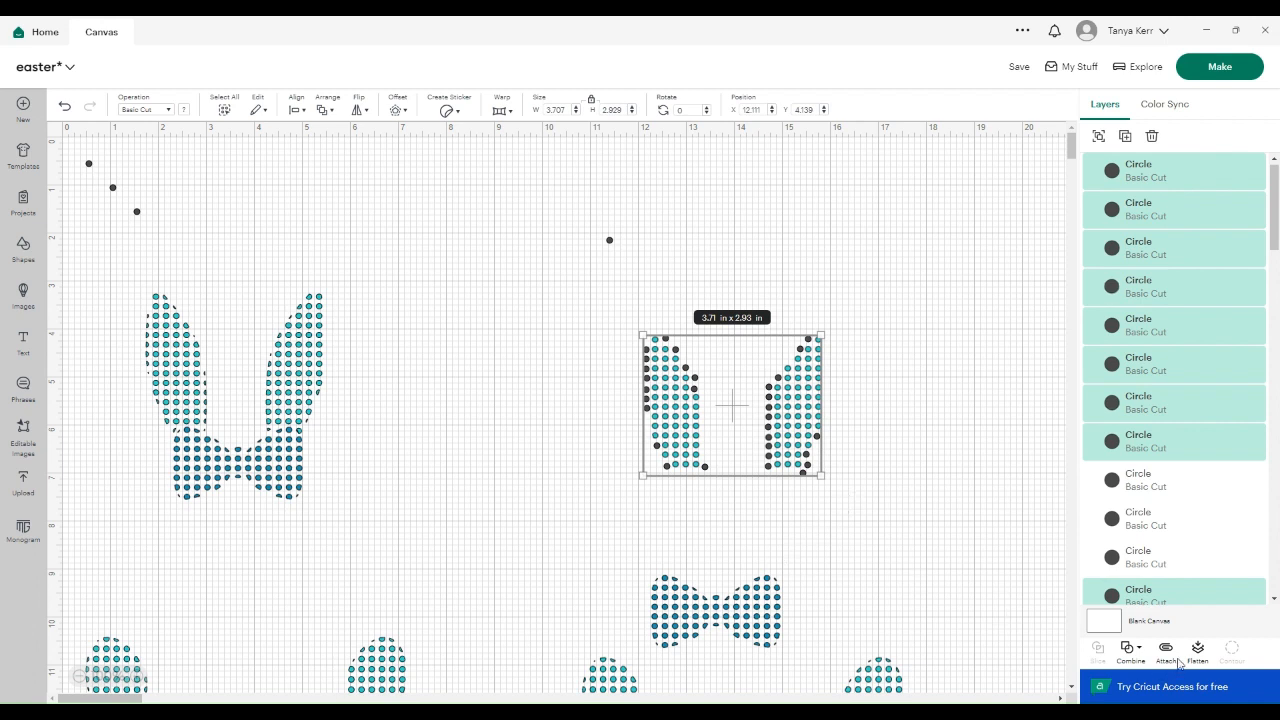
{"action": "left_click", "coordinate": [1138, 650]}
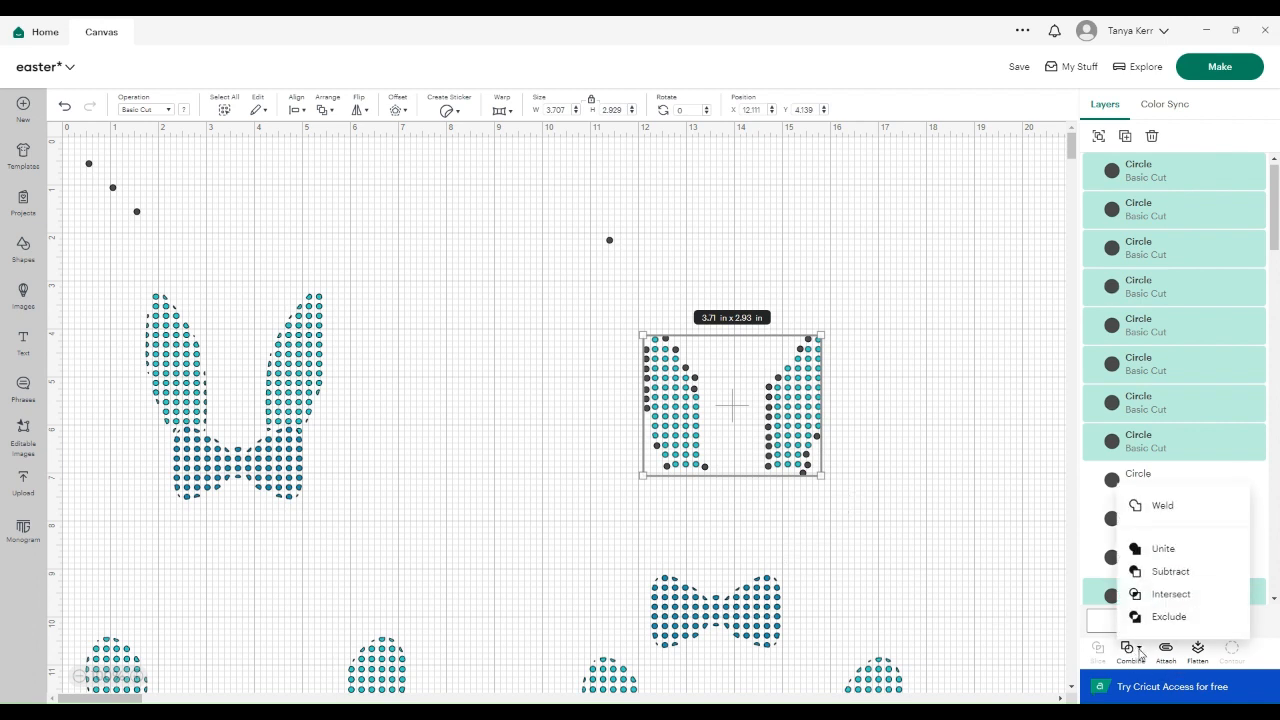
{"action": "left_click", "coordinate": [1159, 507]}
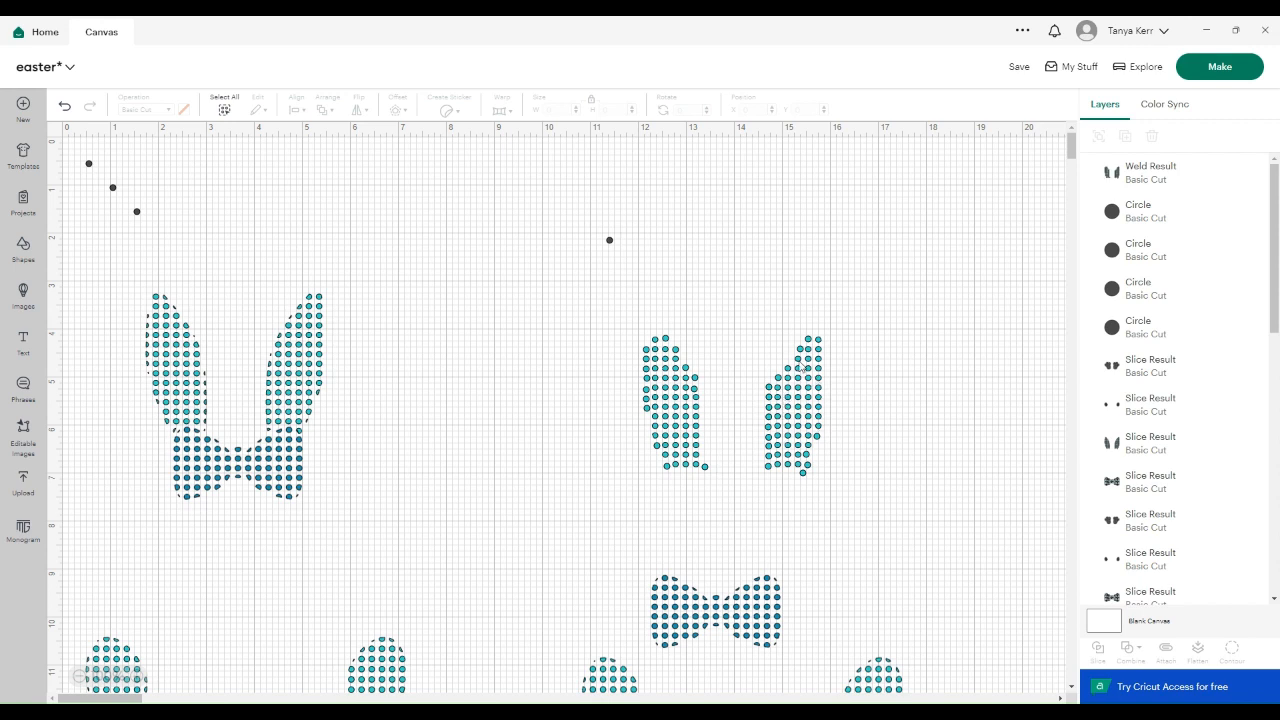
Recolor the welded ears light pink, and move the ears and bow tie up so the bow tie sits directly beneath them
{"action": "left_click", "coordinate": [803, 371]}
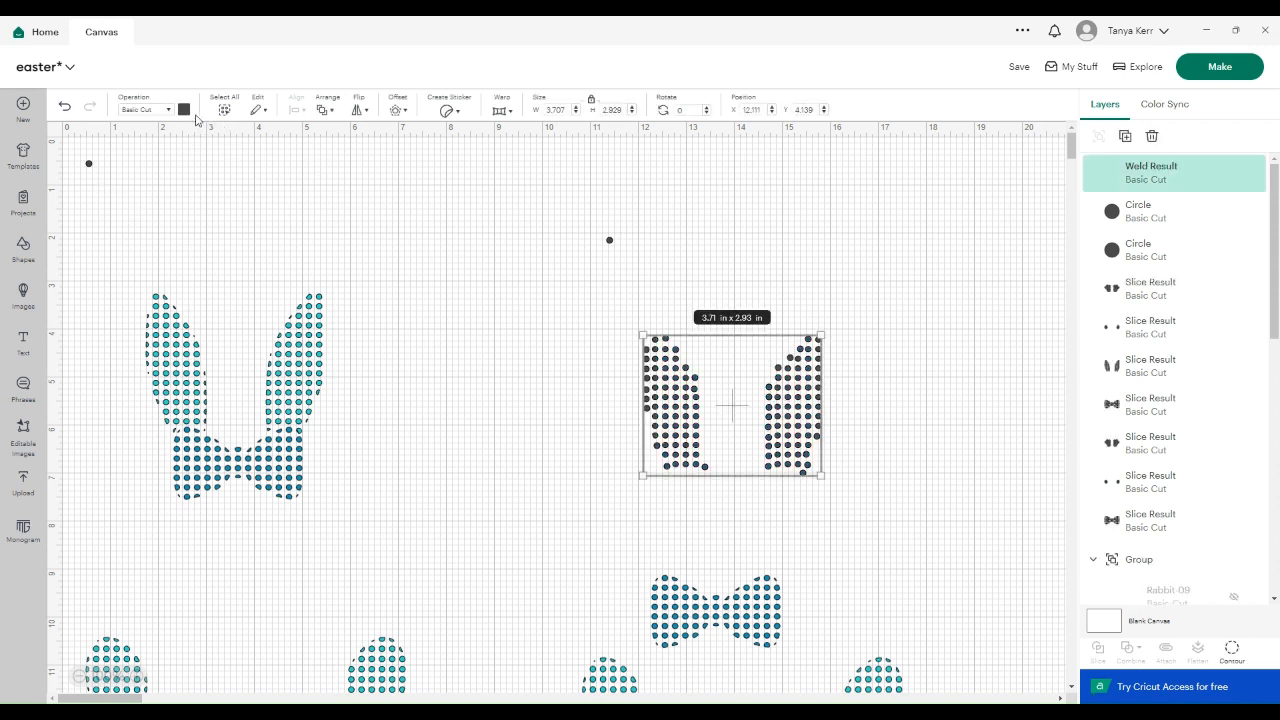
{"action": "left_click", "coordinate": [184, 110]}
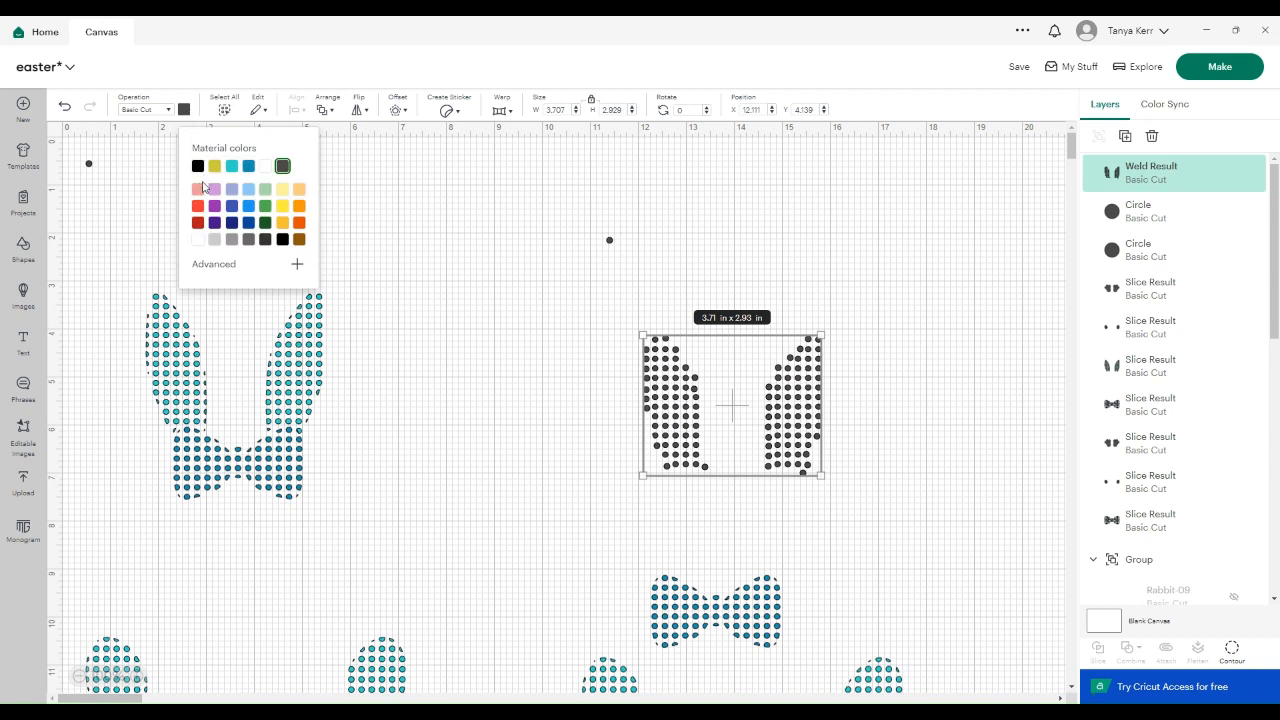
{"action": "left_click", "coordinate": [198, 190]}
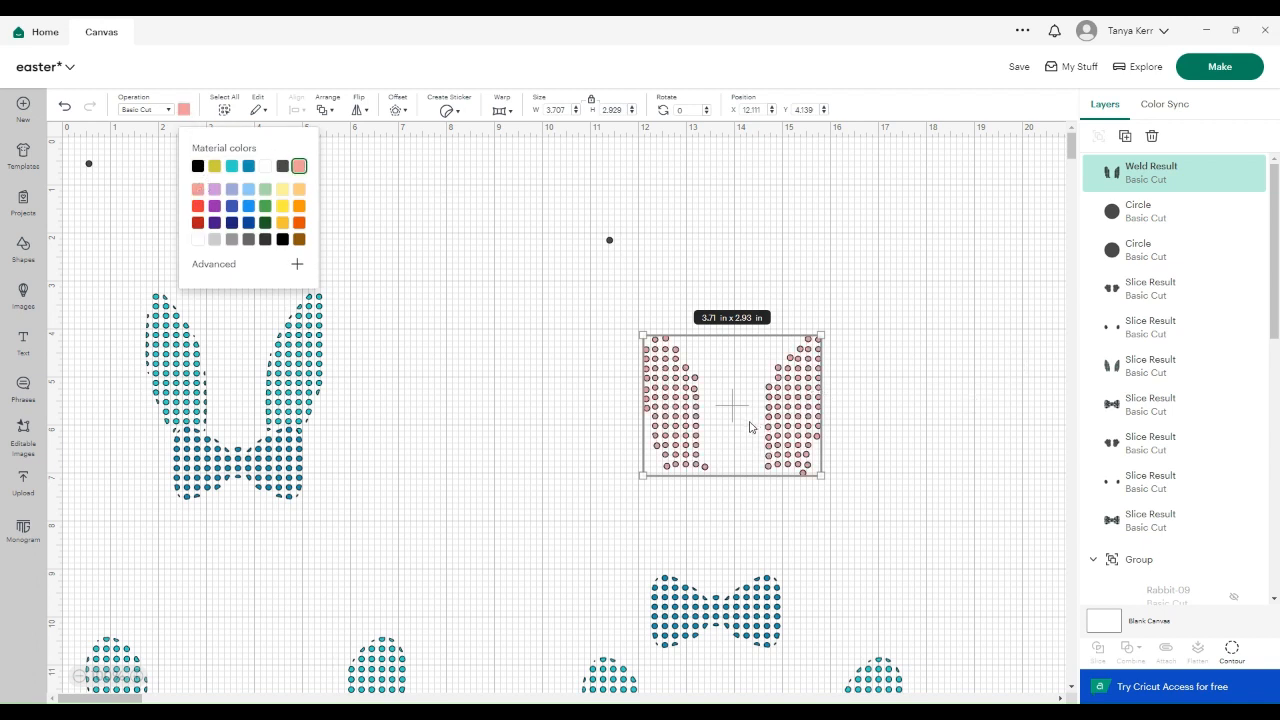
{"action": "left_click_drag", "start_coordinate": [806, 450], "coordinate": [800, 388]}
{"action": "left_click_drag", "start_coordinate": [758, 623], "coordinate": [768, 460]}
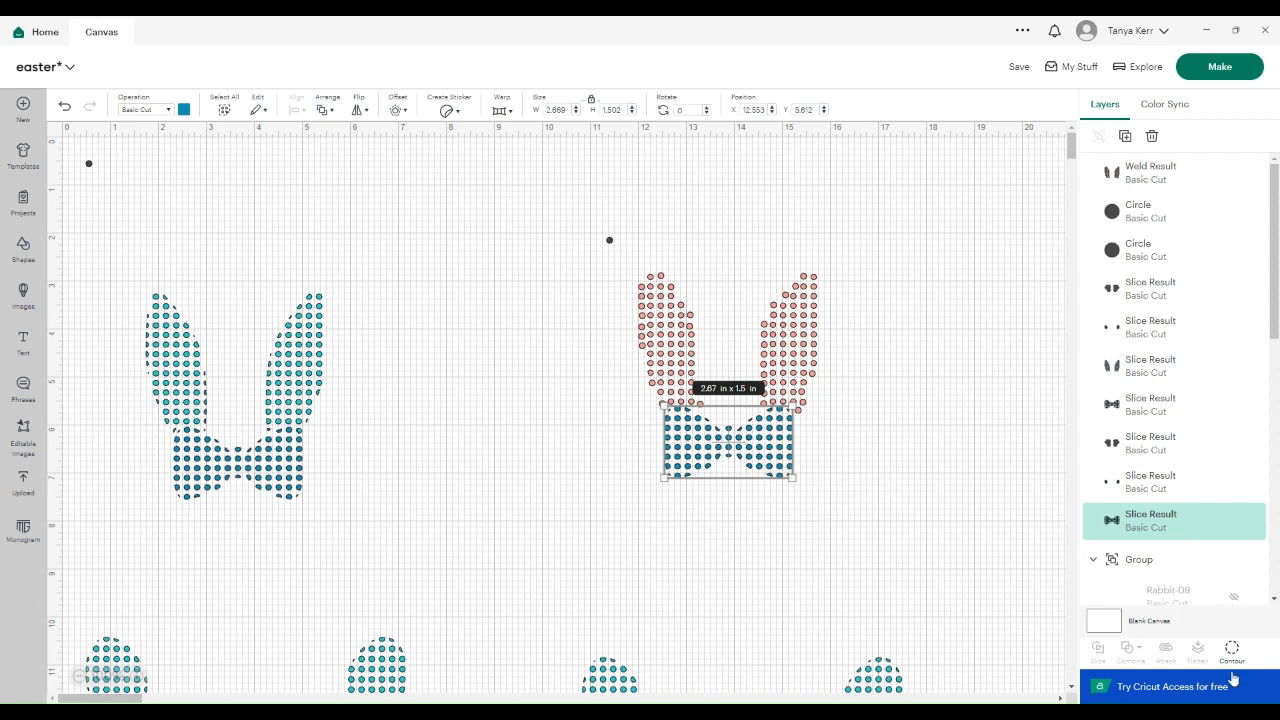
Hide the partial-dot contours along the copied bow tie's upper right edge and at its lower right corner
{"action": "left_click", "coordinate": [1232, 652]}
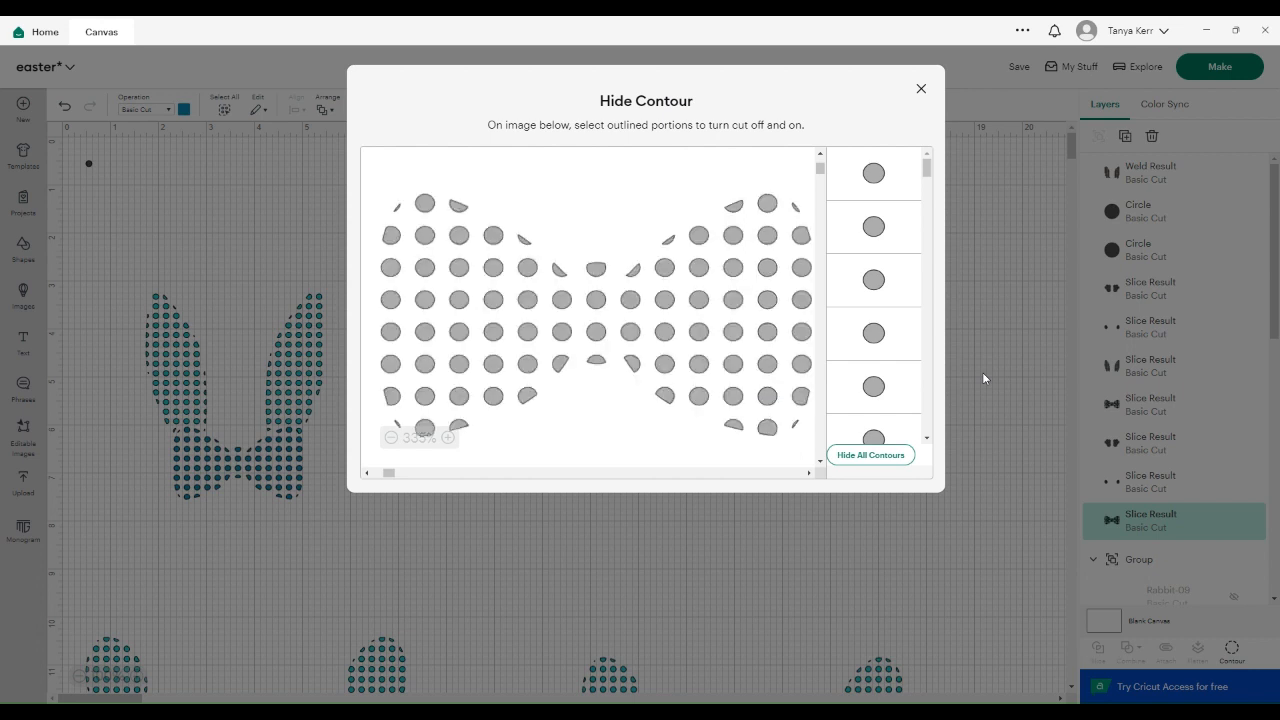
{"action": "left_click", "coordinate": [668, 241]}
{"action": "left_click", "coordinate": [633, 270]}
{"action": "left_click", "coordinate": [734, 206]}
{"action": "left_click", "coordinate": [768, 204]}
{"action": "left_click", "coordinate": [795, 427]}
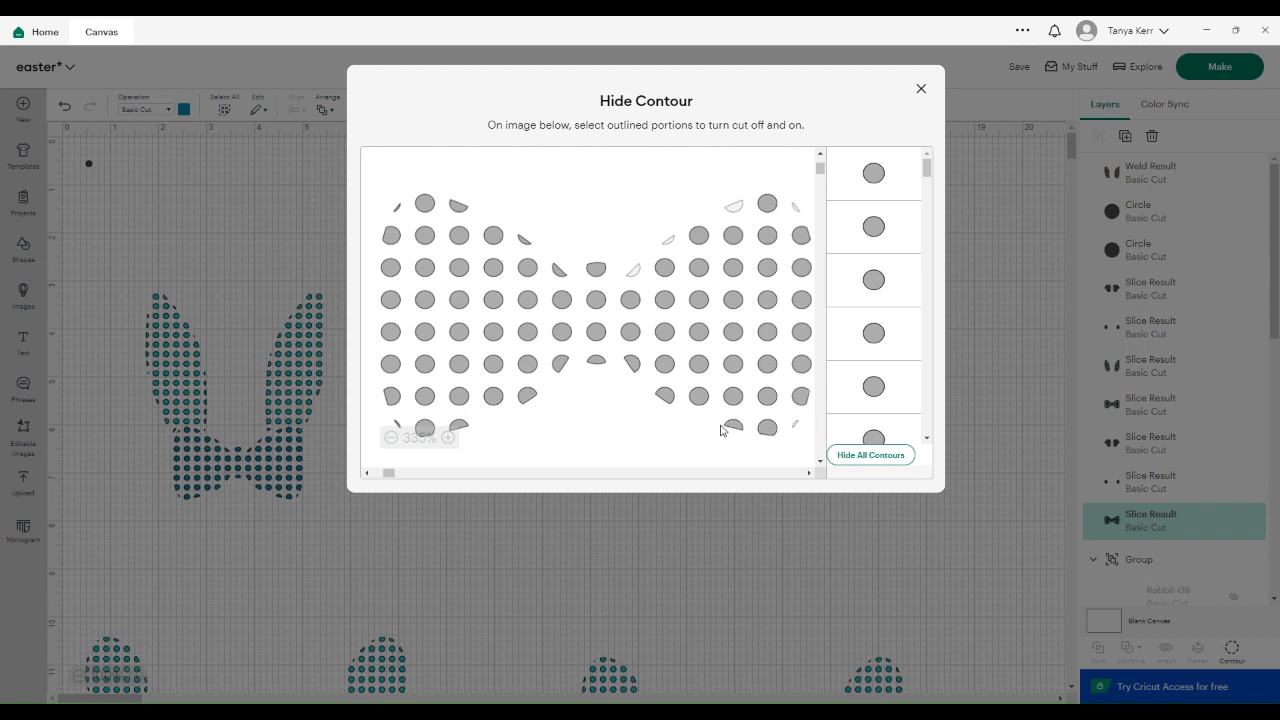
Hide the partial-dot contours along the bow tie's lower edge, from the right half across the knot to the lower left corner
{"action": "left_click", "coordinate": [664, 395]}
{"action": "left_click", "coordinate": [628, 365]}
{"action": "left_click", "coordinate": [599, 364]}
{"action": "left_click", "coordinate": [560, 367]}
{"action": "left_click", "coordinate": [528, 396]}
{"action": "left_click", "coordinate": [458, 426]}
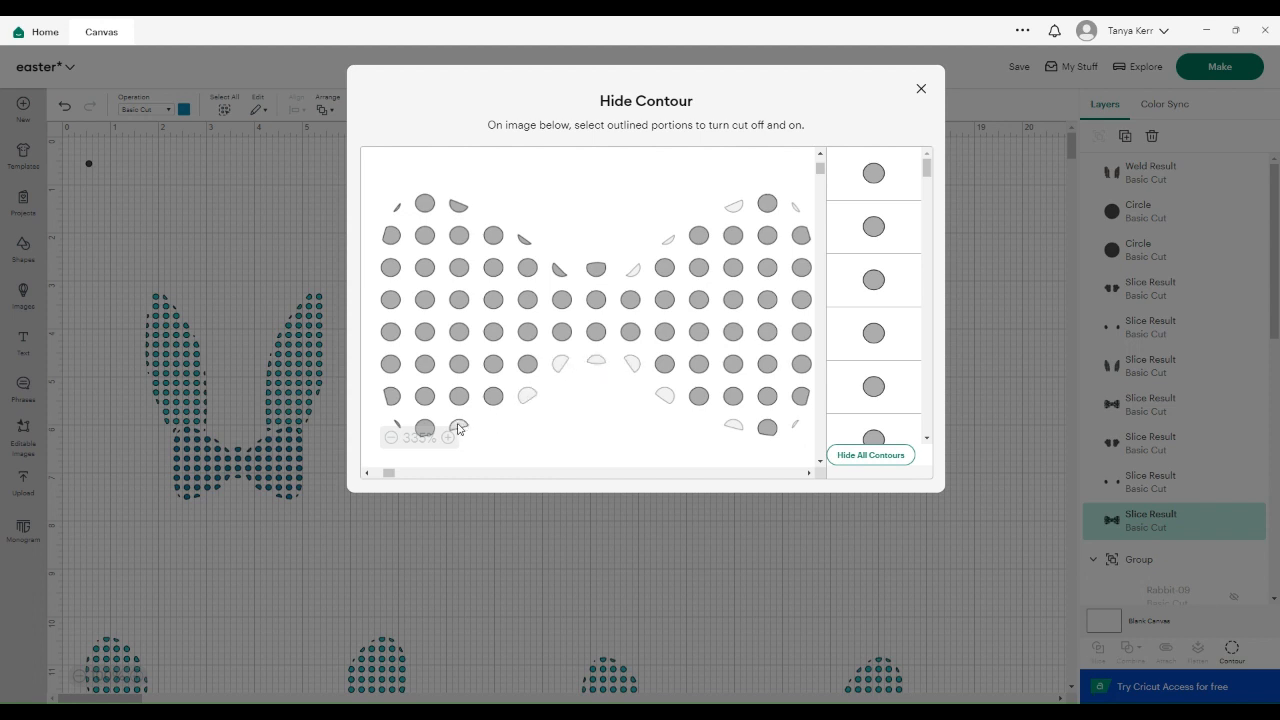
{"action": "left_click", "coordinate": [399, 427]}
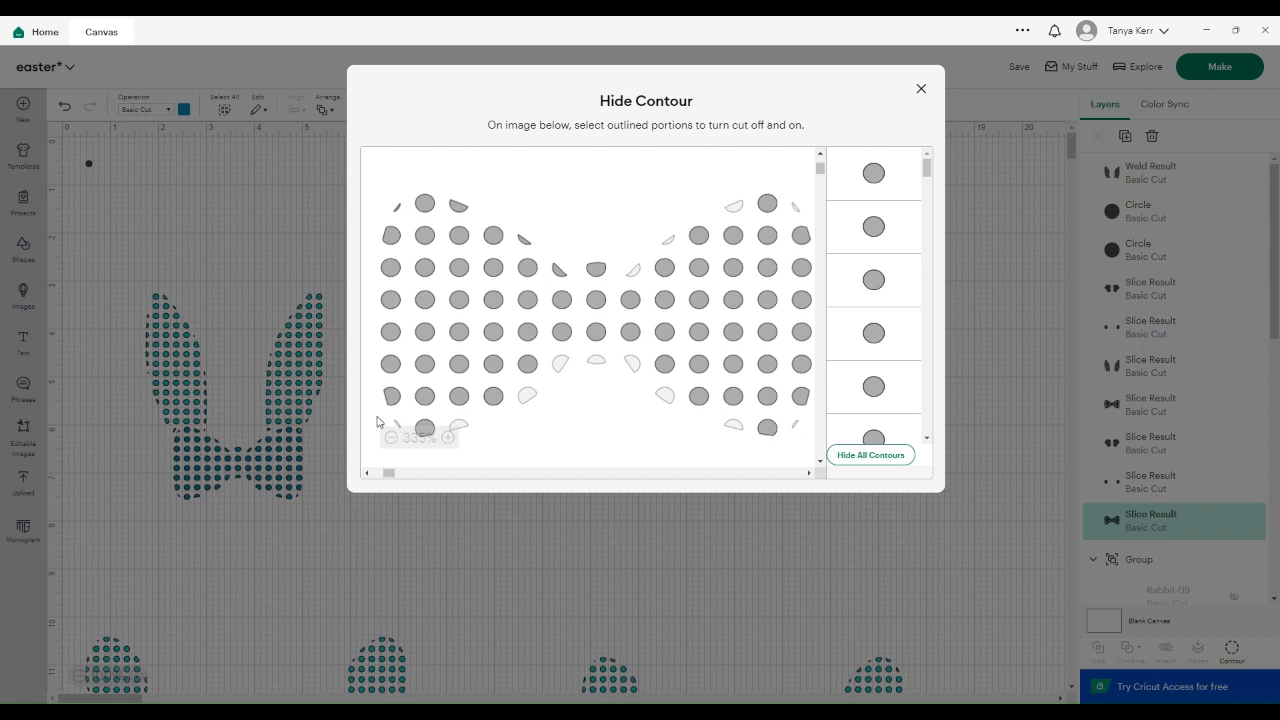
Hide the partial dots on the bow tie's upper left edge and the clipped dots near the bottom of both outer sides
{"action": "left_click", "coordinate": [393, 236]}
{"action": "left_click", "coordinate": [456, 207]}
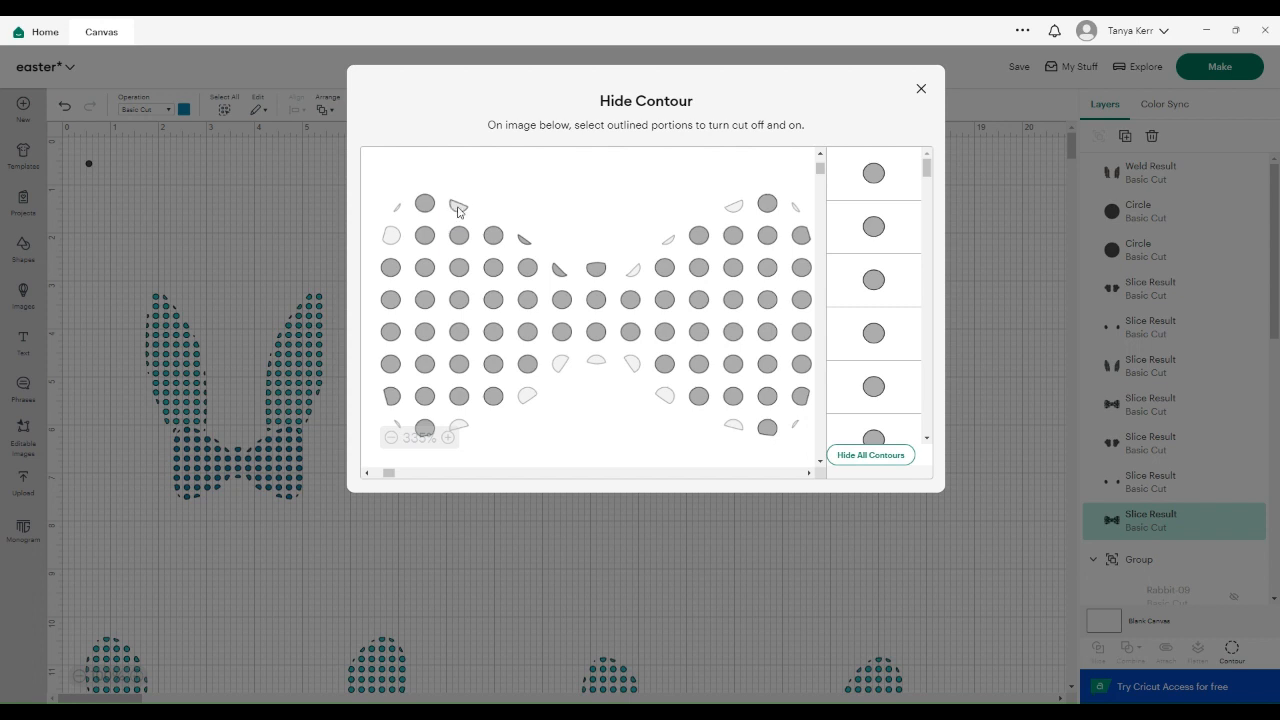
{"action": "left_click", "coordinate": [521, 240]}
{"action": "left_click", "coordinate": [555, 268]}
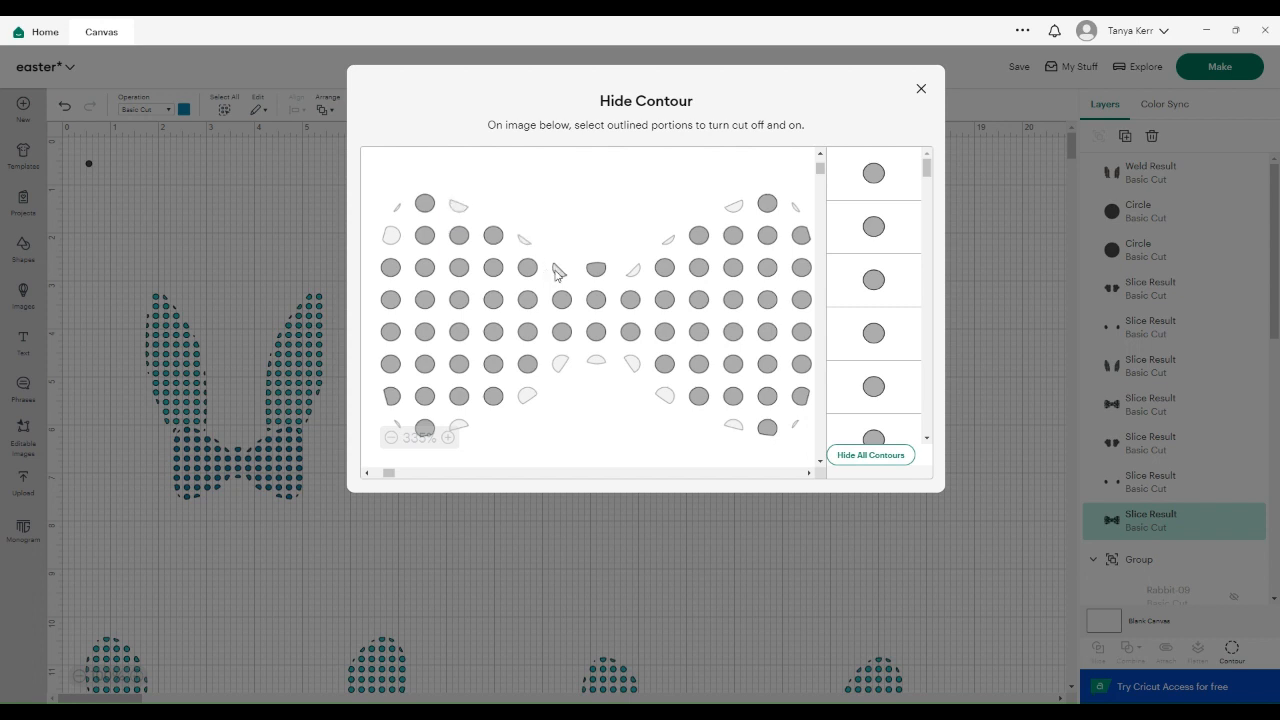
{"action": "left_click", "coordinate": [393, 400]}
{"action": "left_click", "coordinate": [801, 398]}
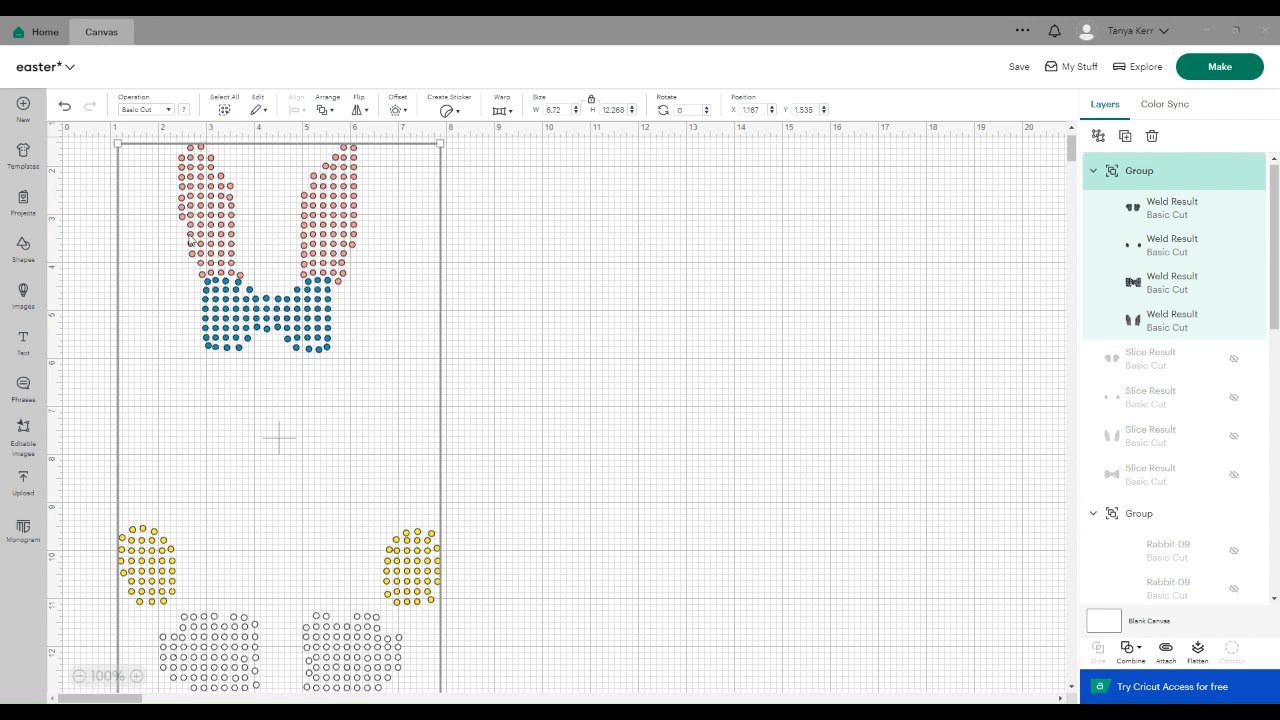
Examine the grouped dotted bunny design from the ears down to the feet, and deselect the group
{"action": "scroll", "coordinate": [399, 511], "scroll_direction": "down", "scroll_amount": 5}
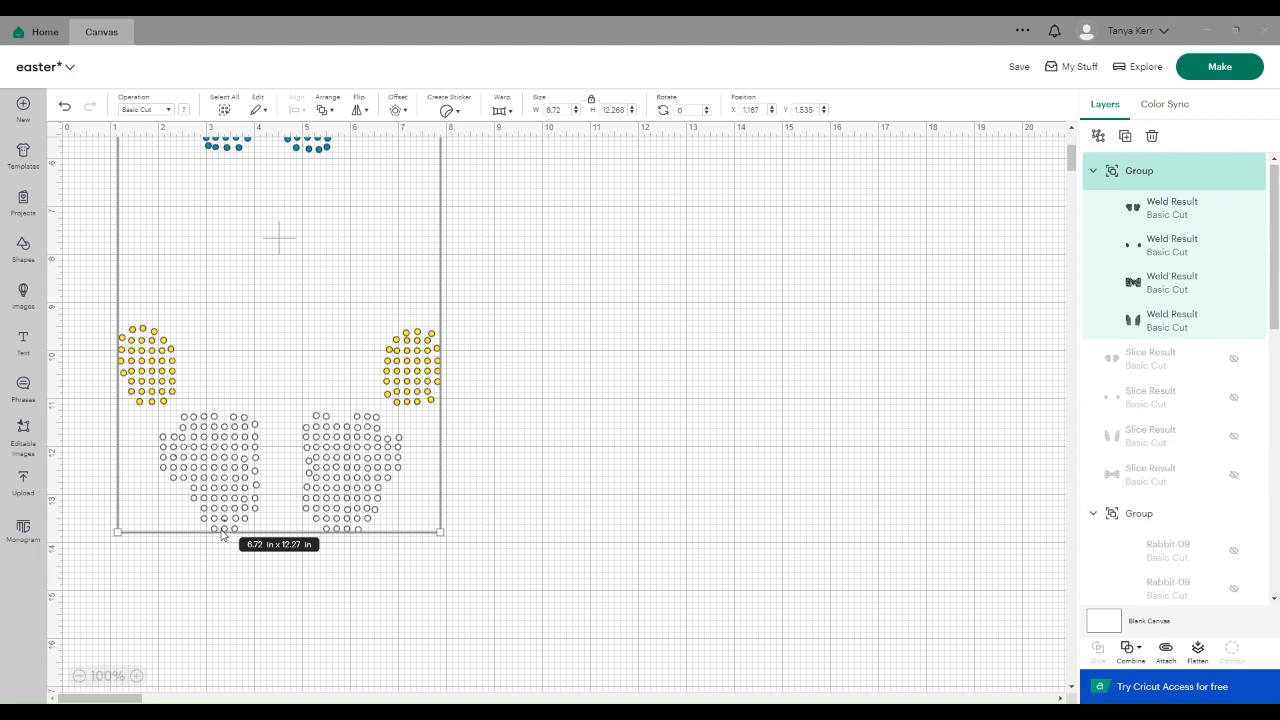
{"action": "scroll", "coordinate": [355, 346], "scroll_direction": "up", "scroll_amount": 1}
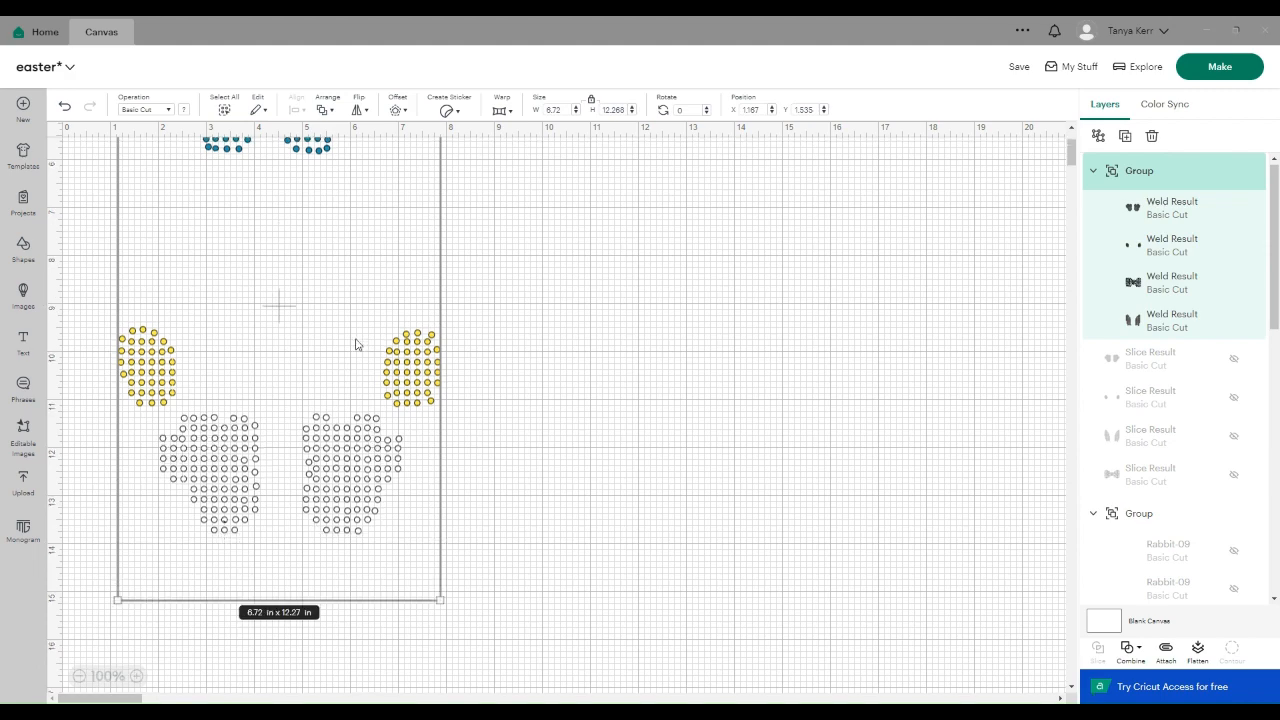
{"action": "scroll", "coordinate": [357, 344], "scroll_direction": "up", "scroll_amount": 2}
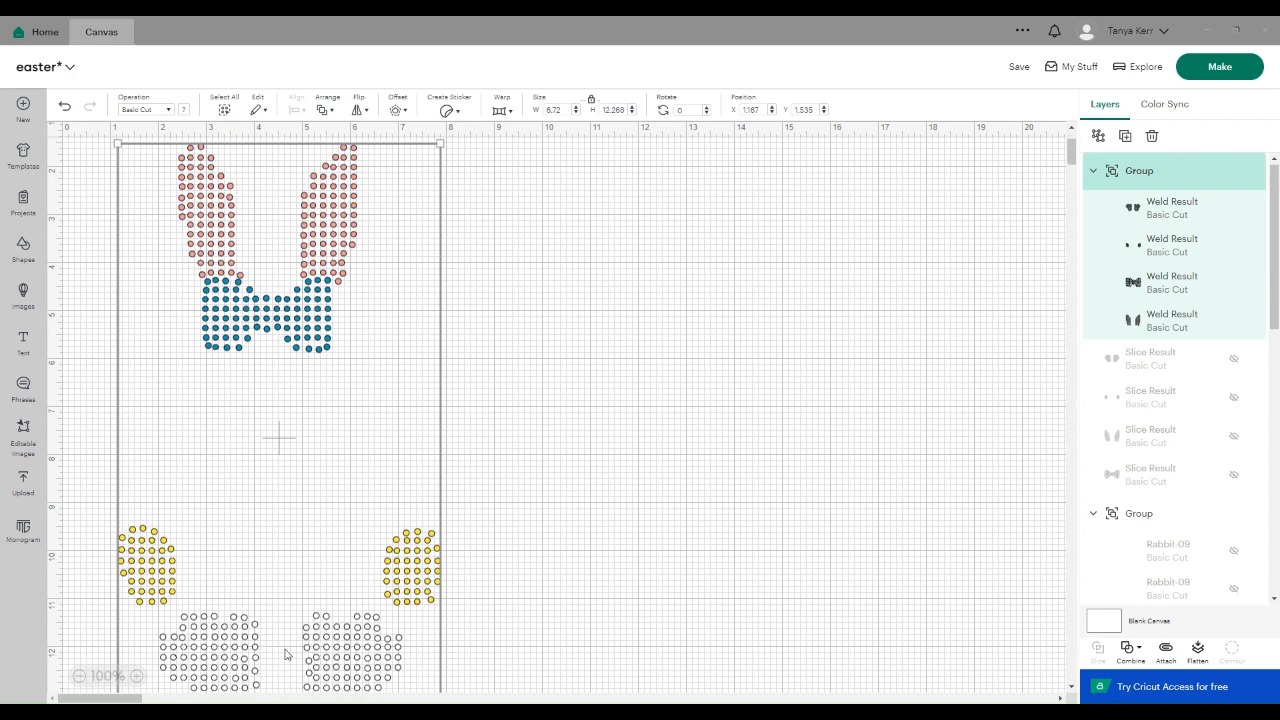
{"action": "scroll", "coordinate": [281, 674], "scroll_direction": "down", "scroll_amount": 2}
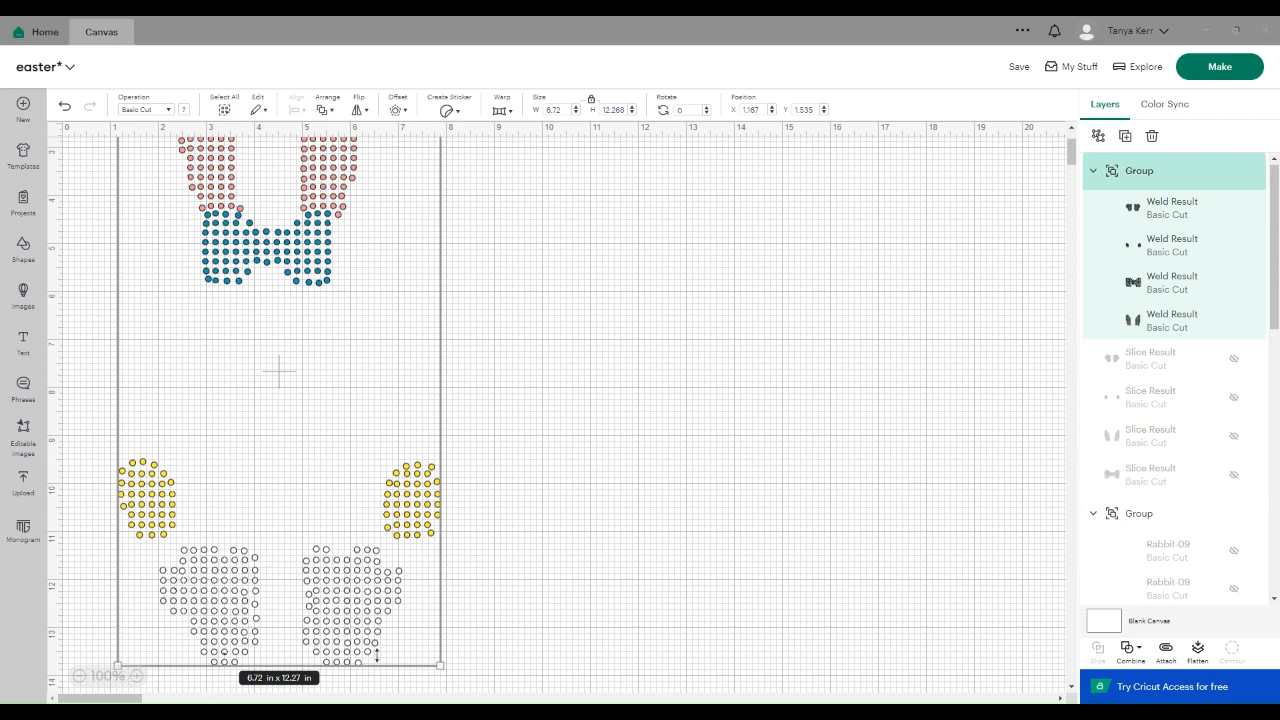
{"action": "left_click", "coordinate": [537, 453]}
{"action": "scroll", "coordinate": [529, 451], "scroll_direction": "up", "scroll_amount": 3}
{"action": "scroll", "coordinate": [530, 453], "scroll_direction": "down", "scroll_amount": 3}
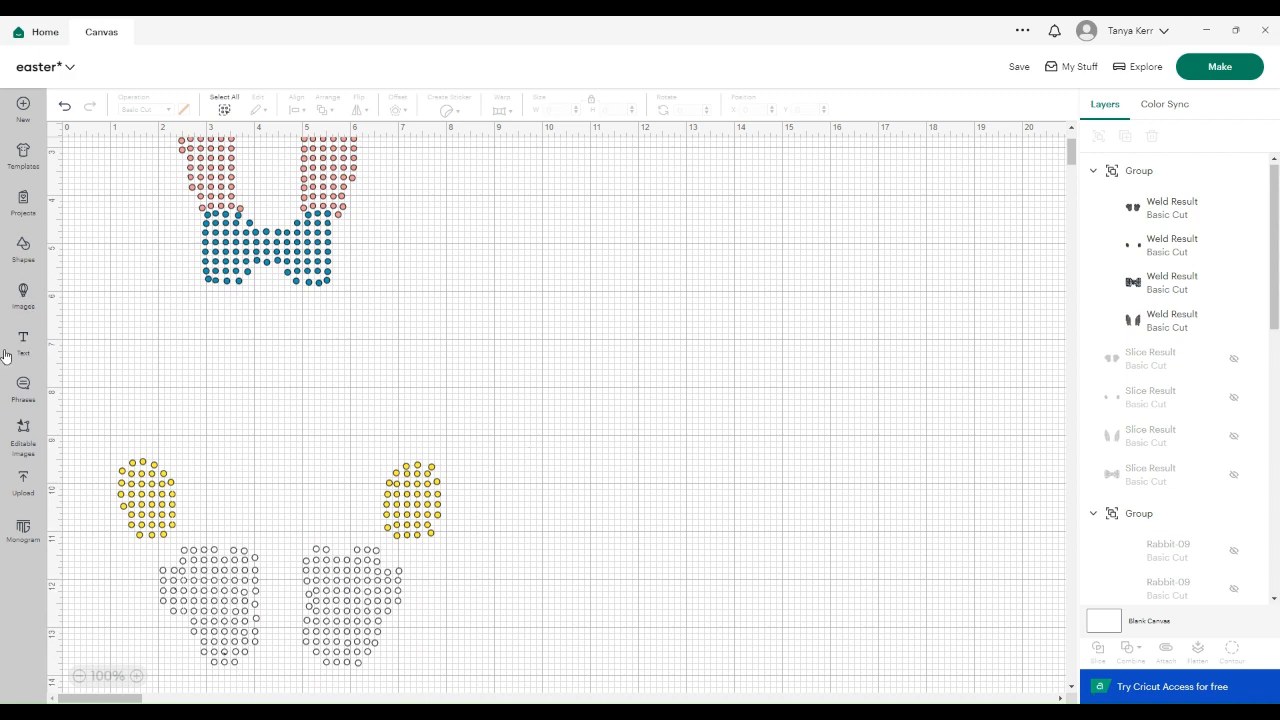
Add a text object reading "Happy" in the space between the bow tie and the feet
{"action": "left_click", "coordinate": [581, 369]}
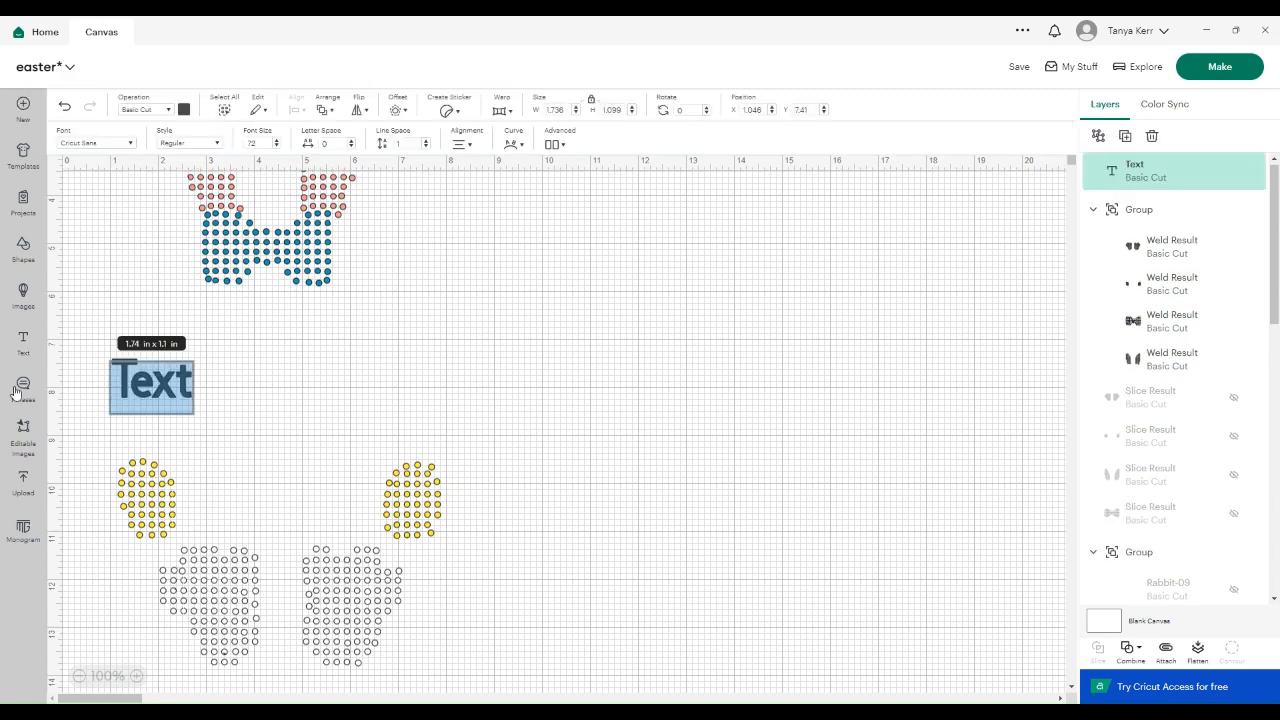
{"action": "left_click", "coordinate": [131, 394]}
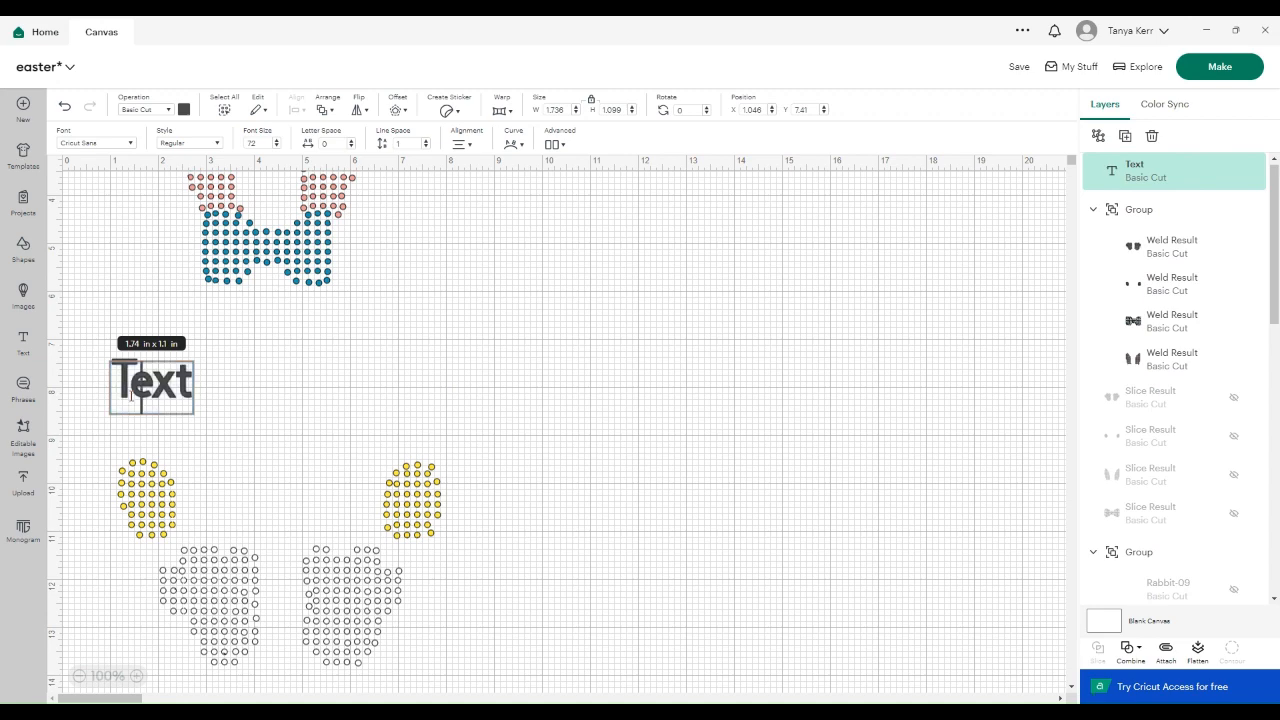
{"action": "type", "text": "Happy"}
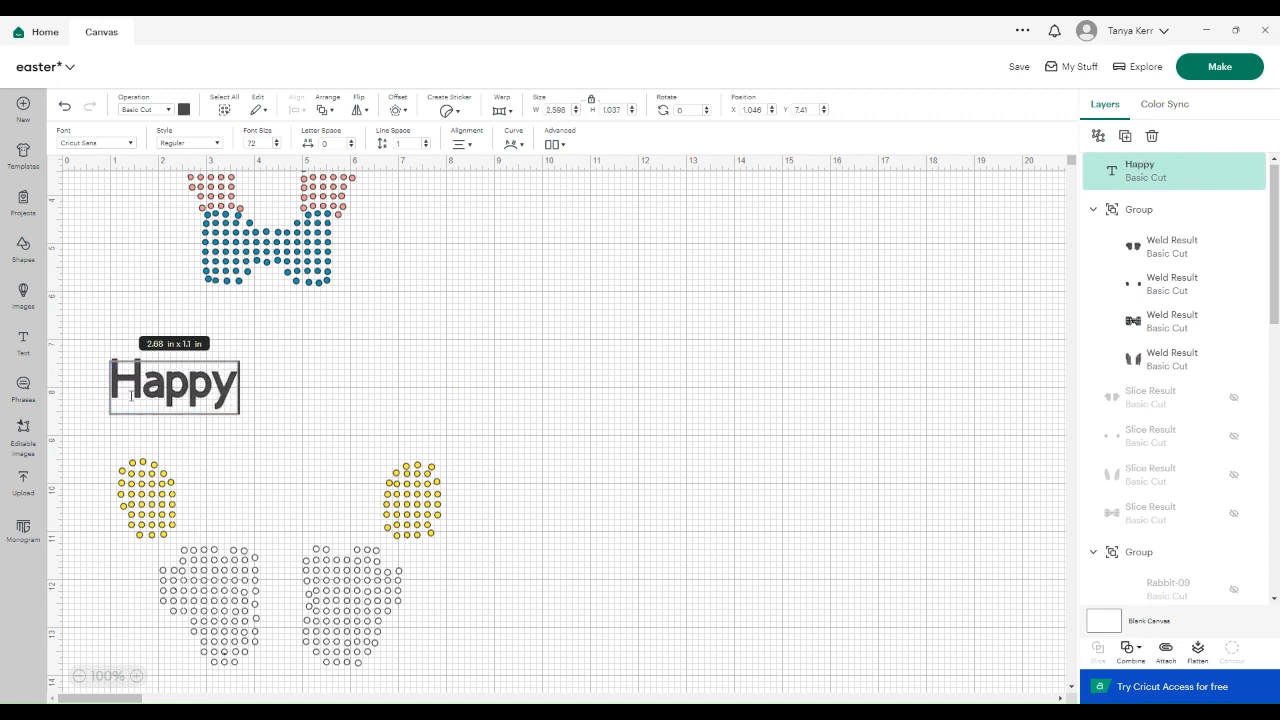
{"action": "left_click", "coordinate": [97, 297]}
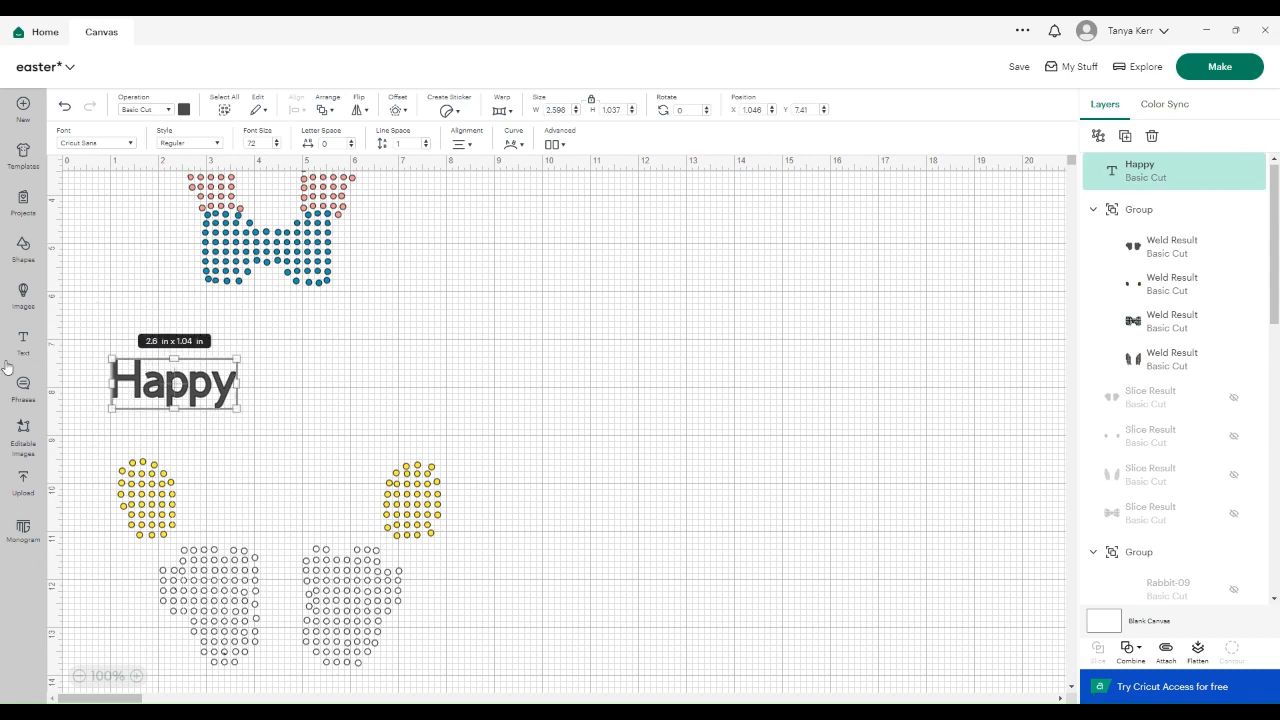
Add a separate text object reading "Easter" and place it just below "Happy"
{"action": "left_click", "coordinate": [23, 342]}
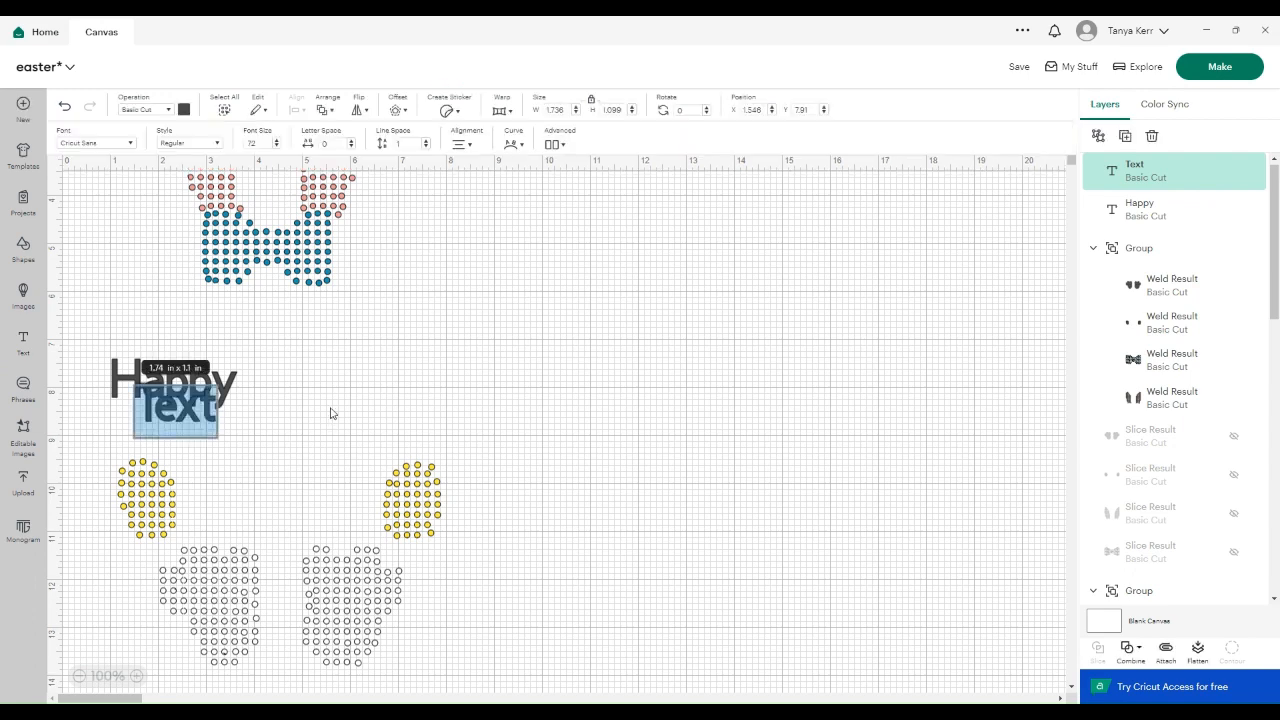
{"action": "type", "text": "E"}
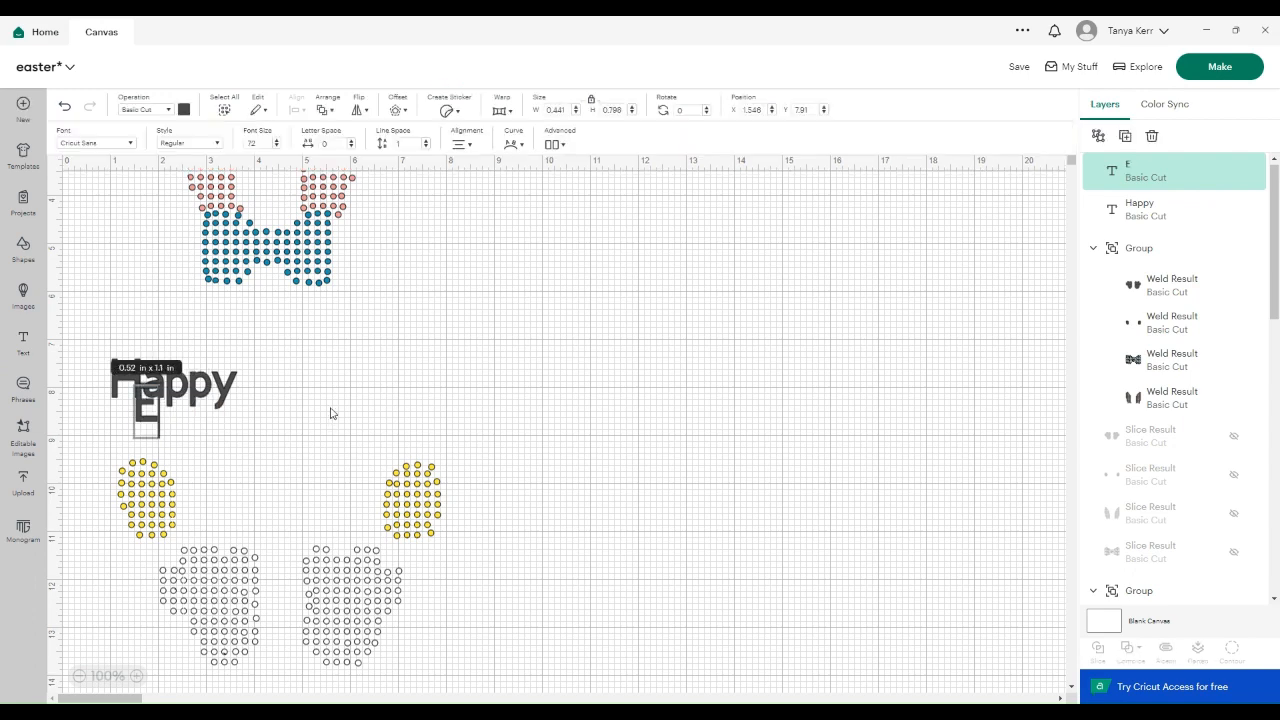
{"action": "type", "text": "aster"}
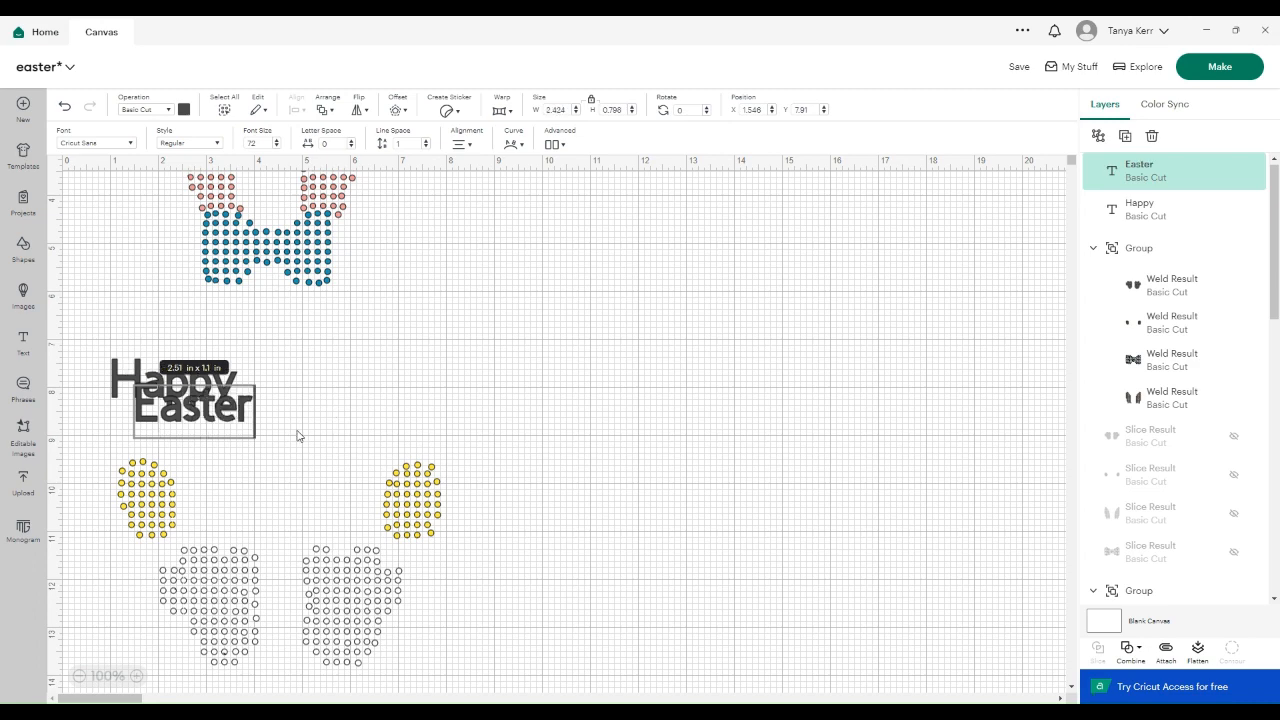
{"action": "left_click", "coordinate": [493, 356]}
{"action": "left_click_drag", "start_coordinate": [183, 418], "coordinate": [183, 445]}
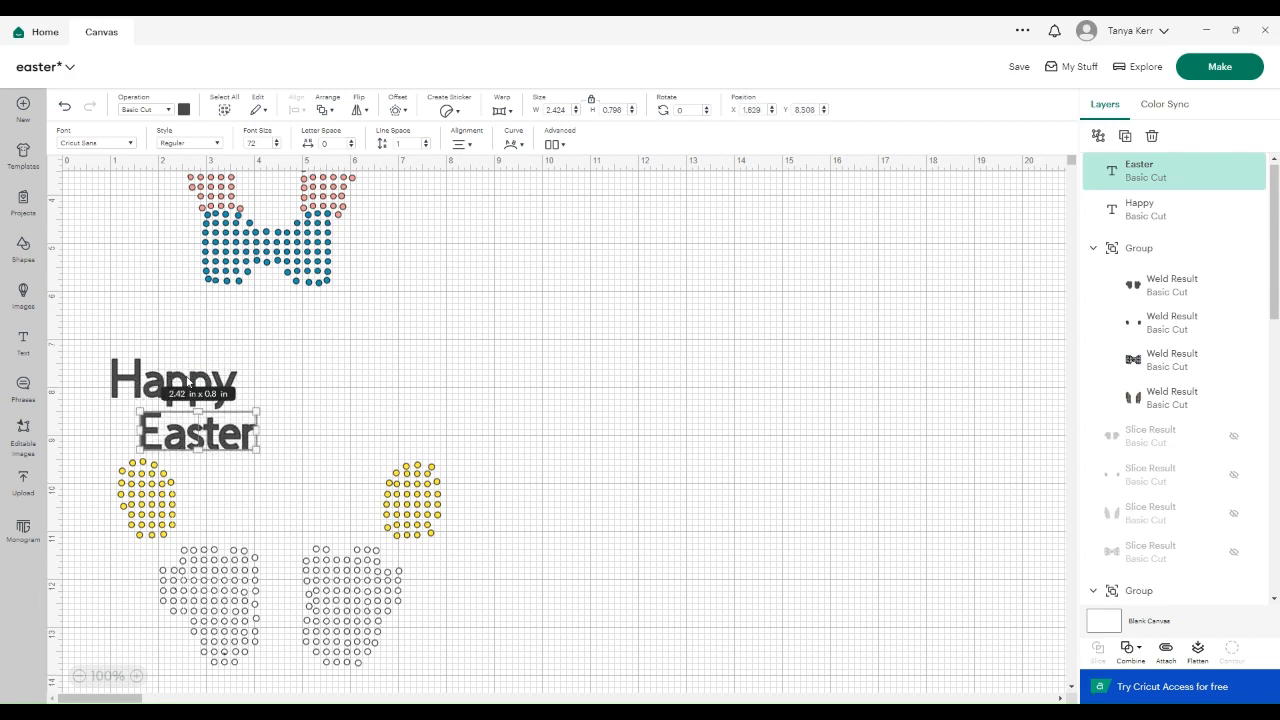
Move "Happy" up beneath the bow tie and enlarge it to about 4.68 in wide
{"action": "left_click_drag", "start_coordinate": [207, 388], "coordinate": [233, 342]}
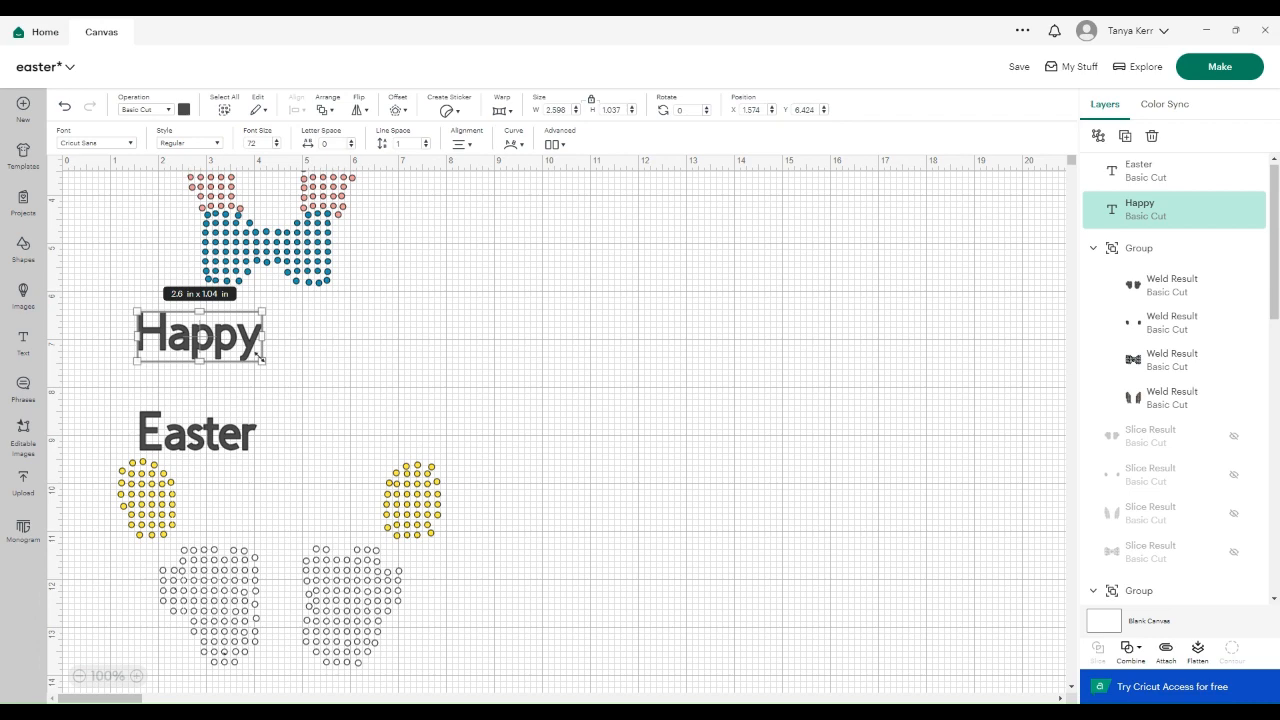
{"action": "left_click_drag", "start_coordinate": [260, 361], "coordinate": [292, 363]}
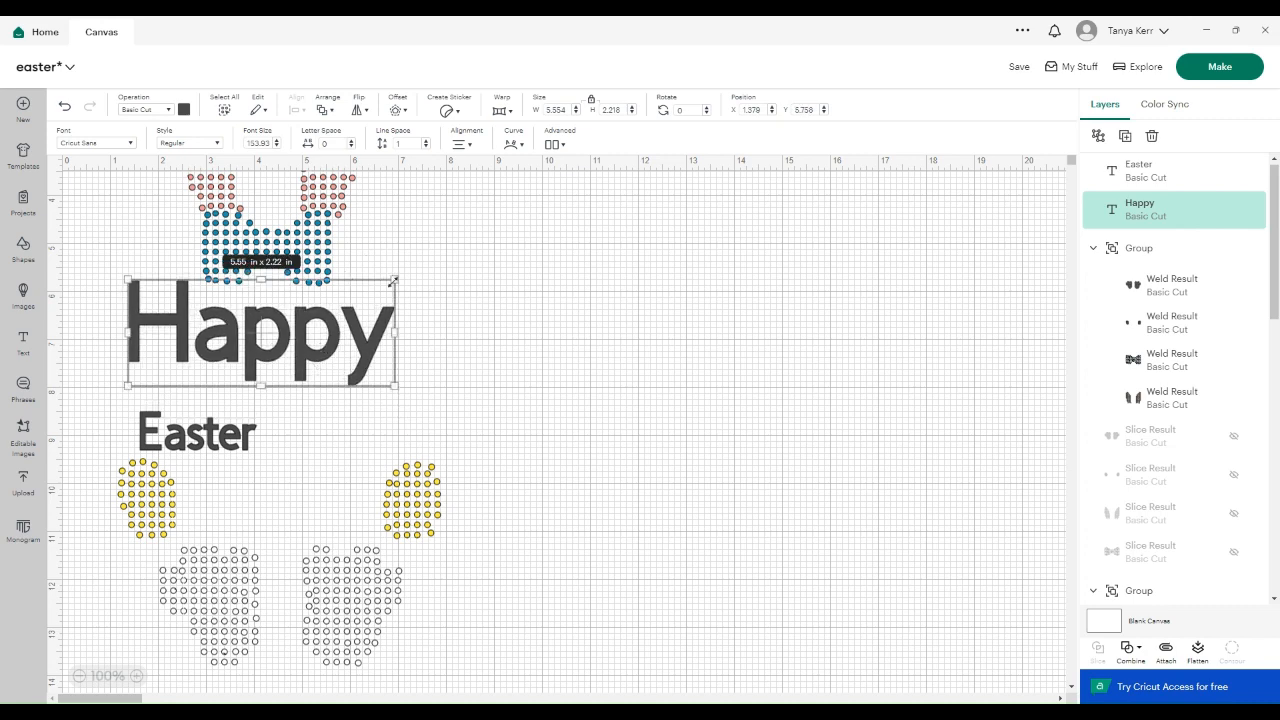
{"action": "left_click_drag", "start_coordinate": [395, 280], "coordinate": [361, 278]}
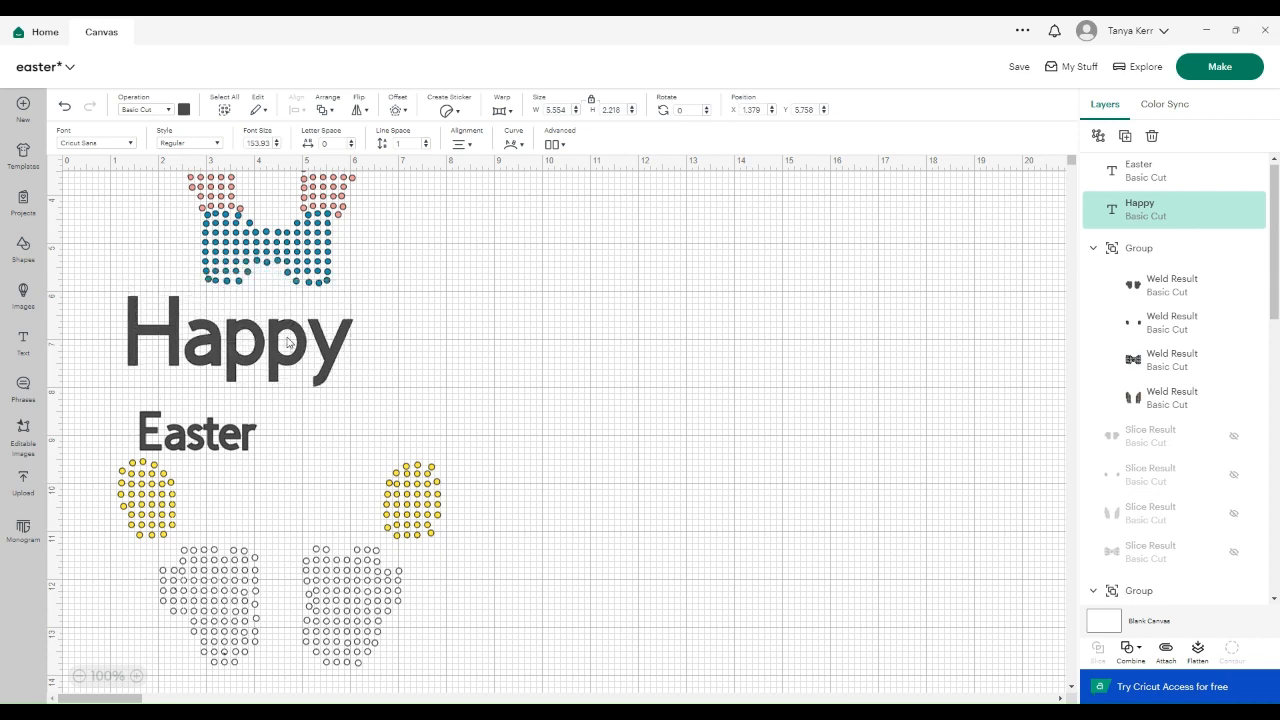
{"action": "left_click_drag", "start_coordinate": [297, 330], "coordinate": [299, 326]}
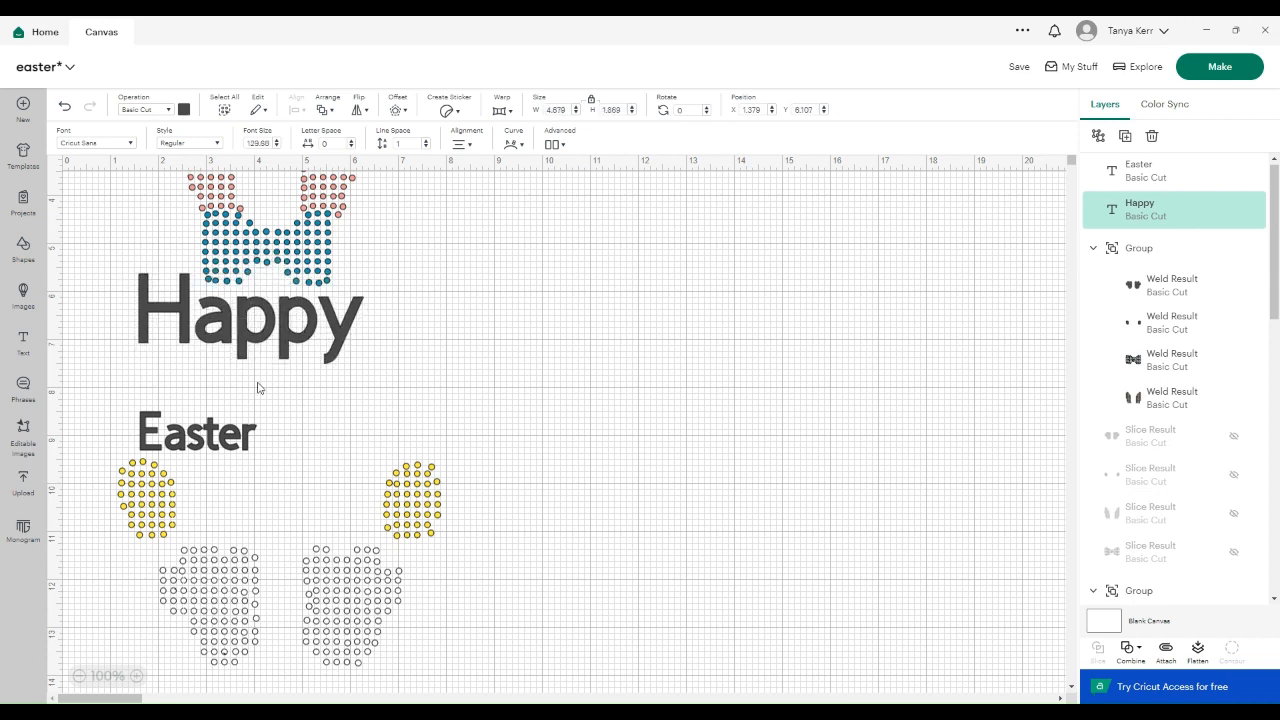
Enlarge "Easter" to about 4.41 in wide and place it directly beneath "Happy"
{"action": "left_click", "coordinate": [240, 451]}
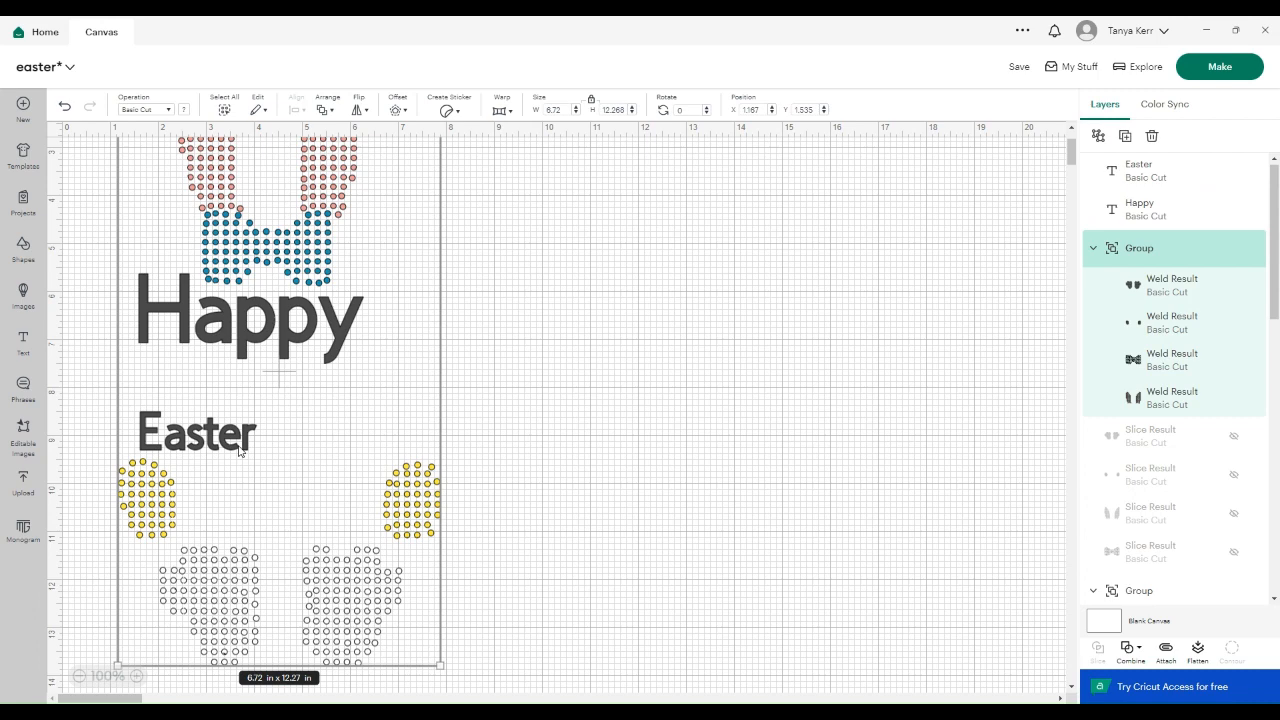
{"action": "left_click", "coordinate": [277, 423]}
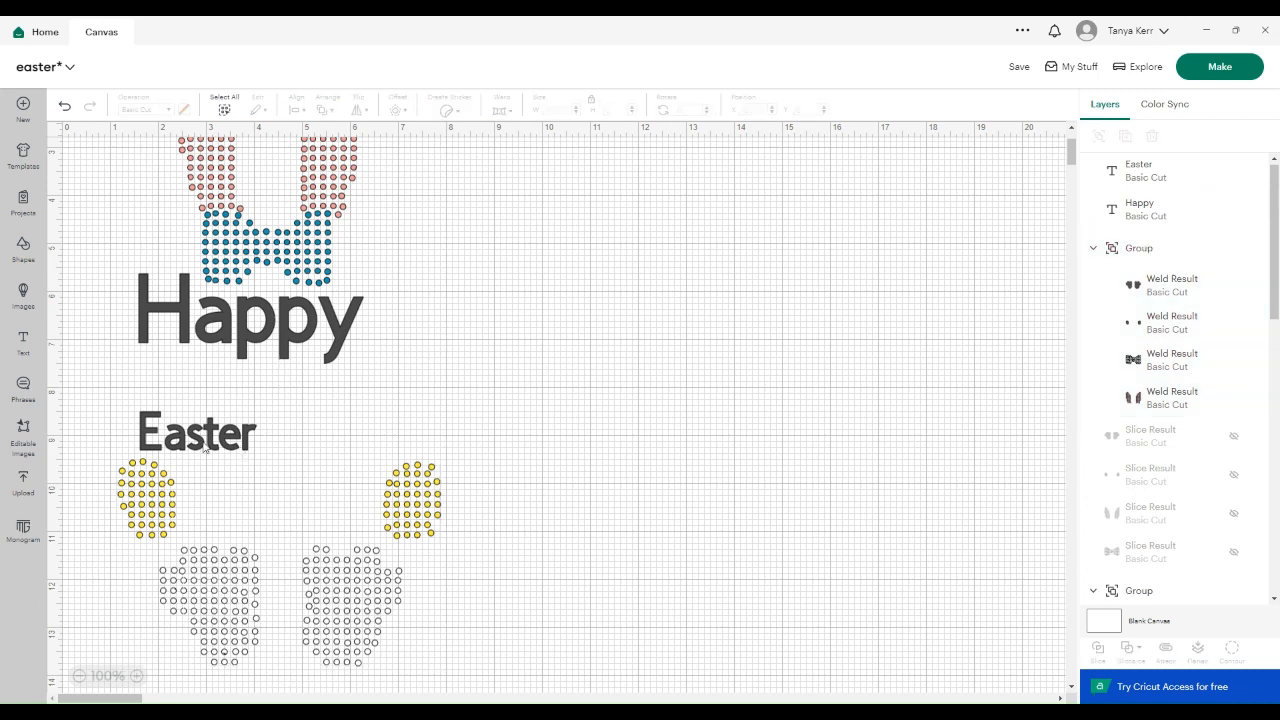
{"action": "left_click", "coordinate": [242, 452]}
{"action": "left_click_drag", "start_coordinate": [257, 451], "coordinate": [350, 485]}
{"action": "left_click_drag", "start_coordinate": [263, 480], "coordinate": [272, 434]}
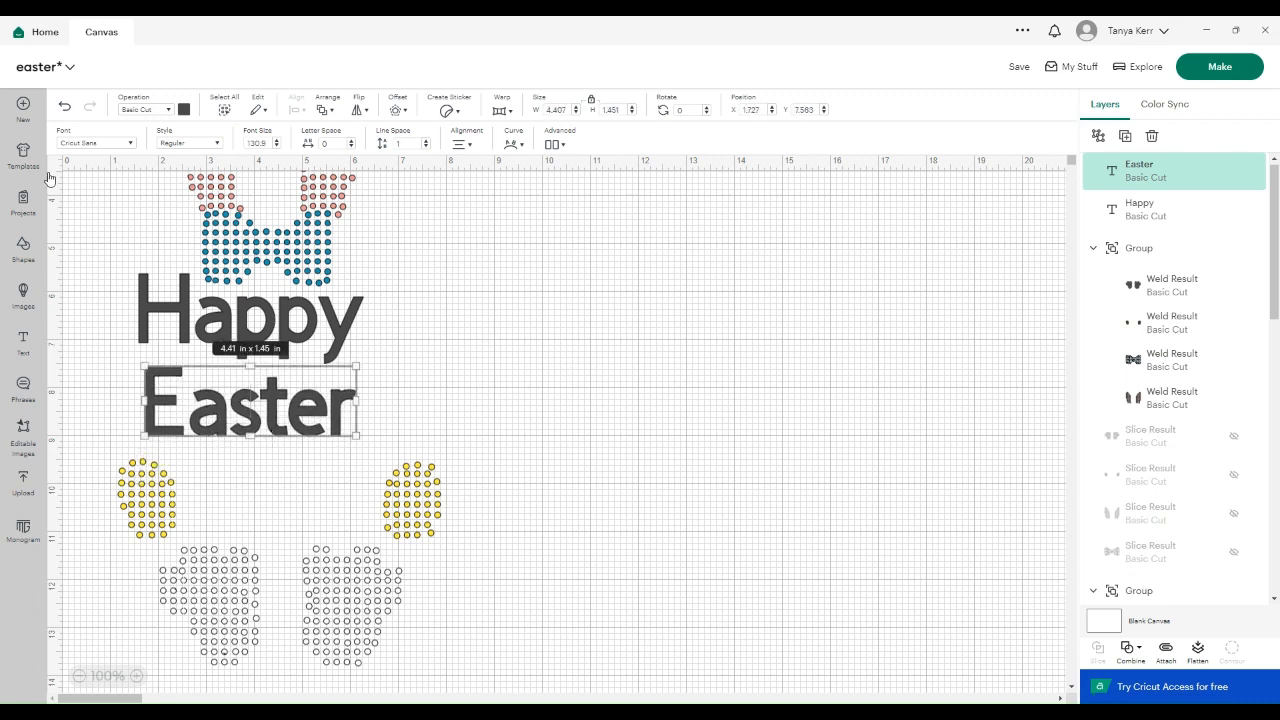
Change the font of "Happy" to the system font Romantic Butterfly and enlarge the word to about 6.01 in wide
{"action": "left_click", "coordinate": [177, 312]}
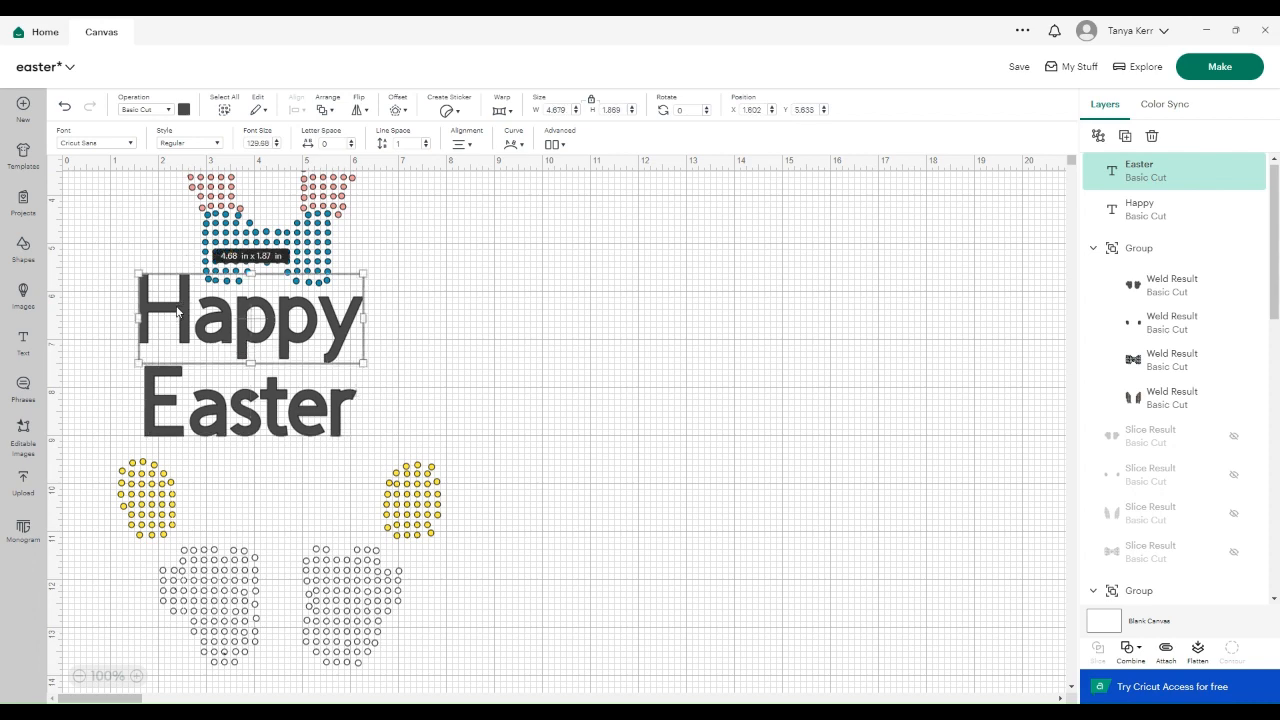
{"action": "left_click", "coordinate": [130, 144]}
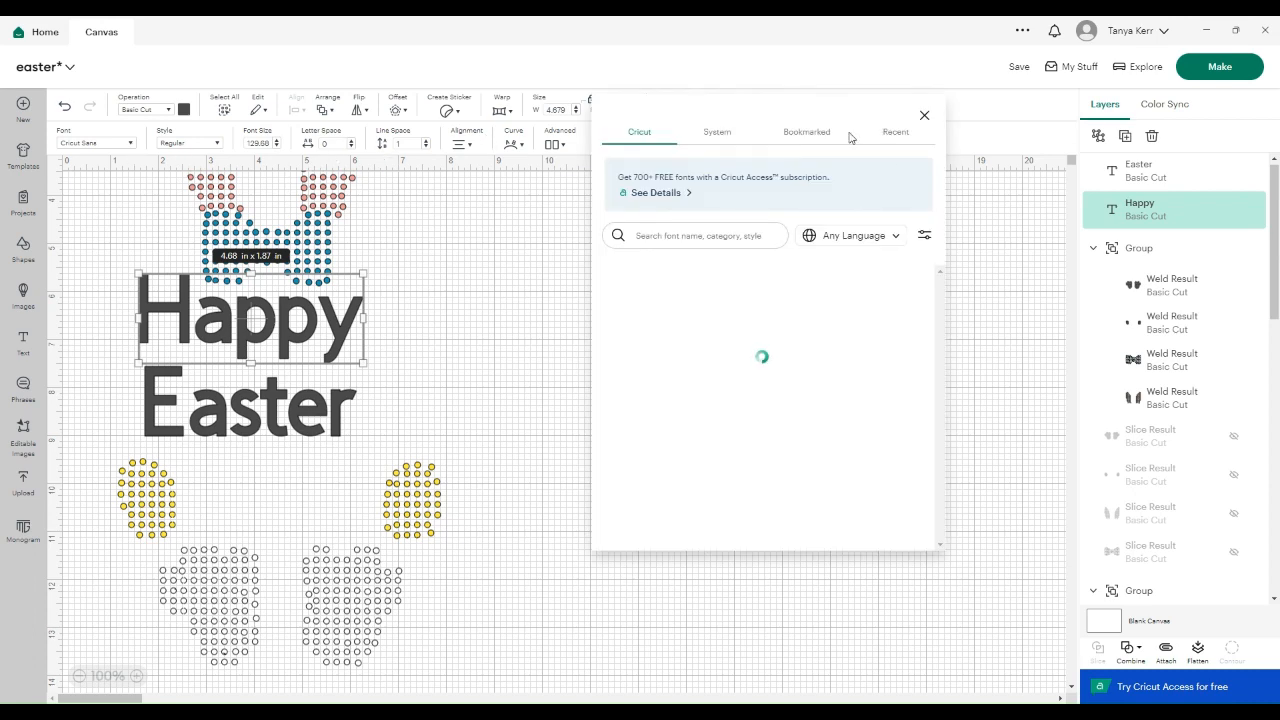
{"action": "left_click", "coordinate": [717, 134]}
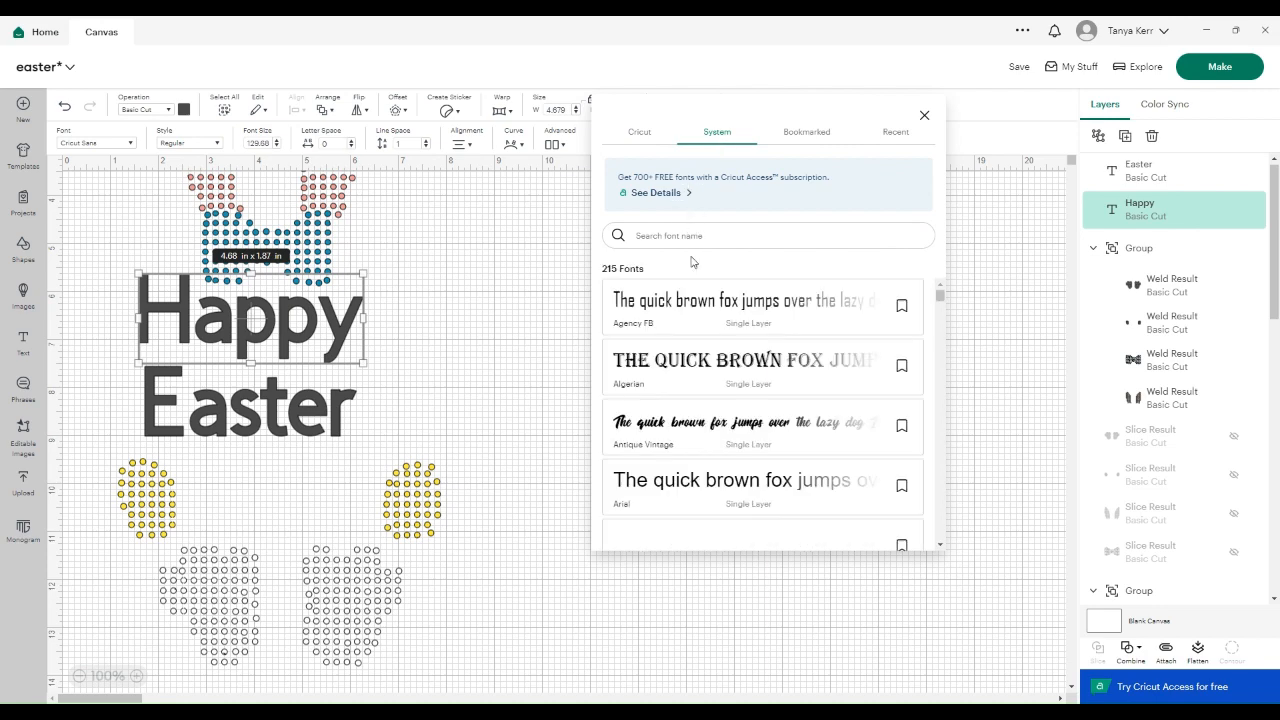
{"action": "type", "text": "dom"}
{"action": "left_click", "coordinate": [743, 311]}
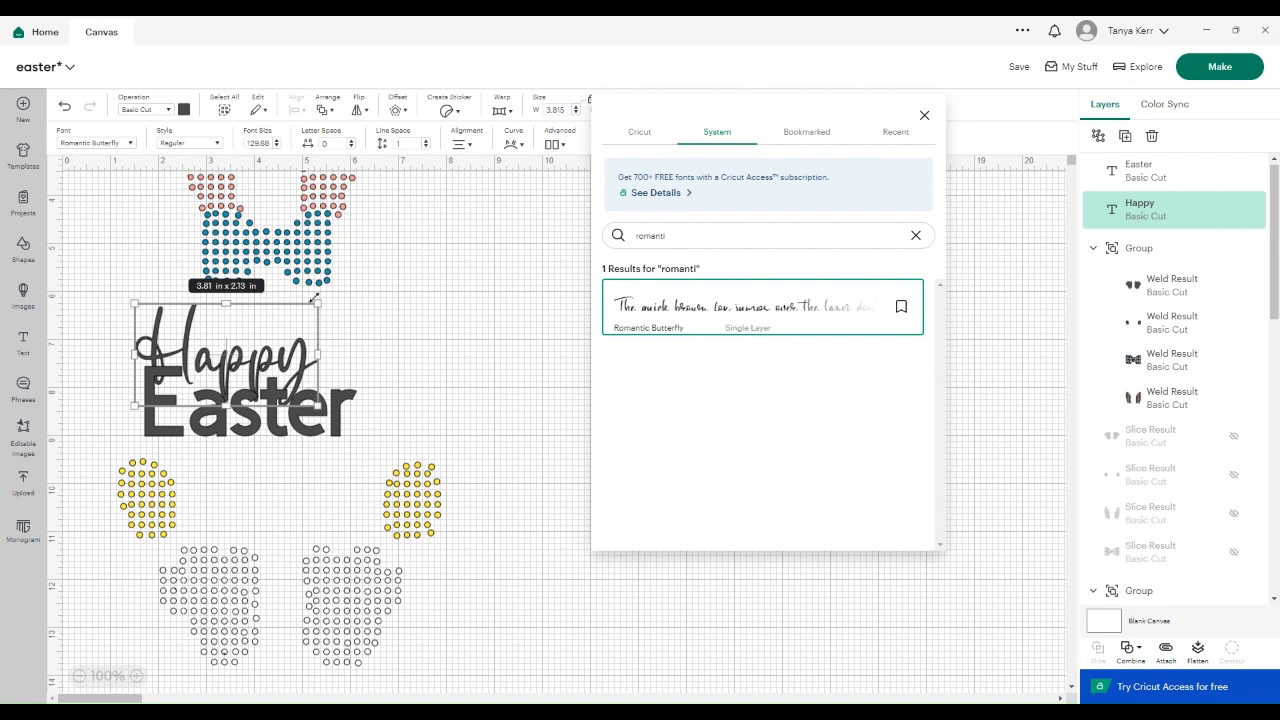
{"action": "left_click_drag", "start_coordinate": [318, 302], "coordinate": [423, 303]}
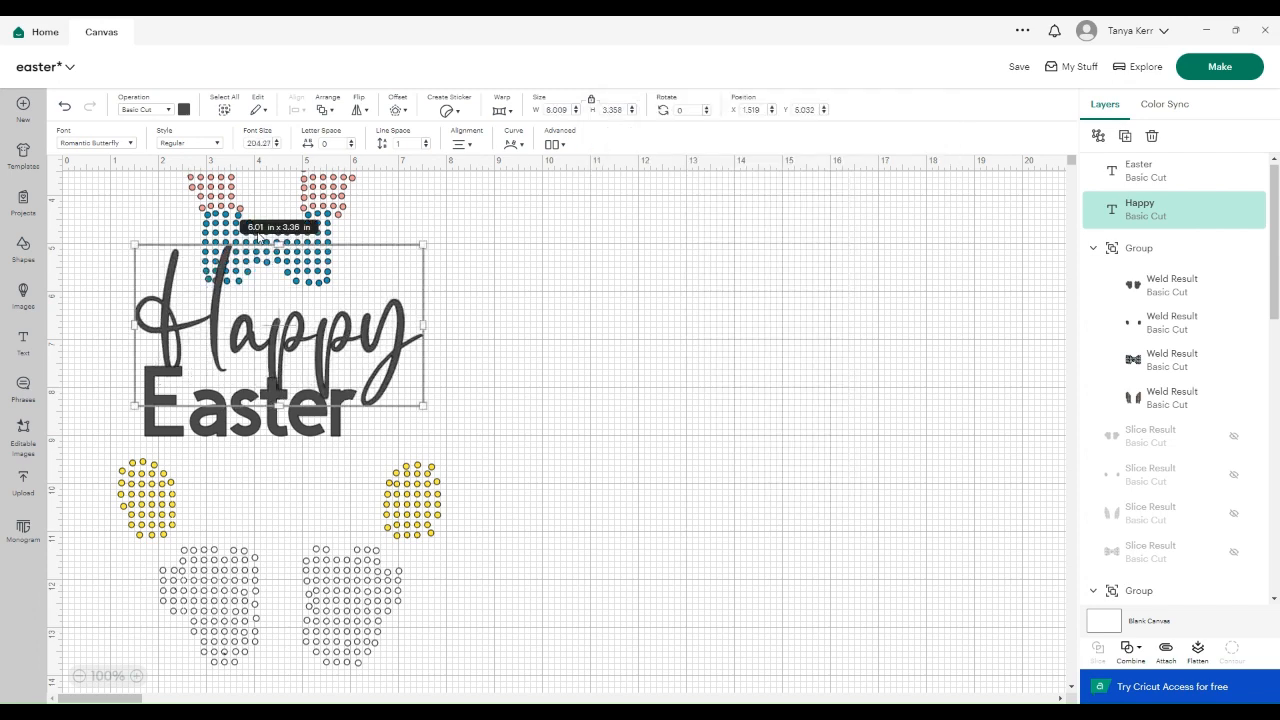
Try adjusting the text box of "Happy" and moving the word down and left over "Easter", and undo both changes
{"action": "left_click_drag", "start_coordinate": [277, 245], "coordinate": [272, 303]}
{"action": "left_click_drag", "start_coordinate": [380, 412], "coordinate": [360, 379]}
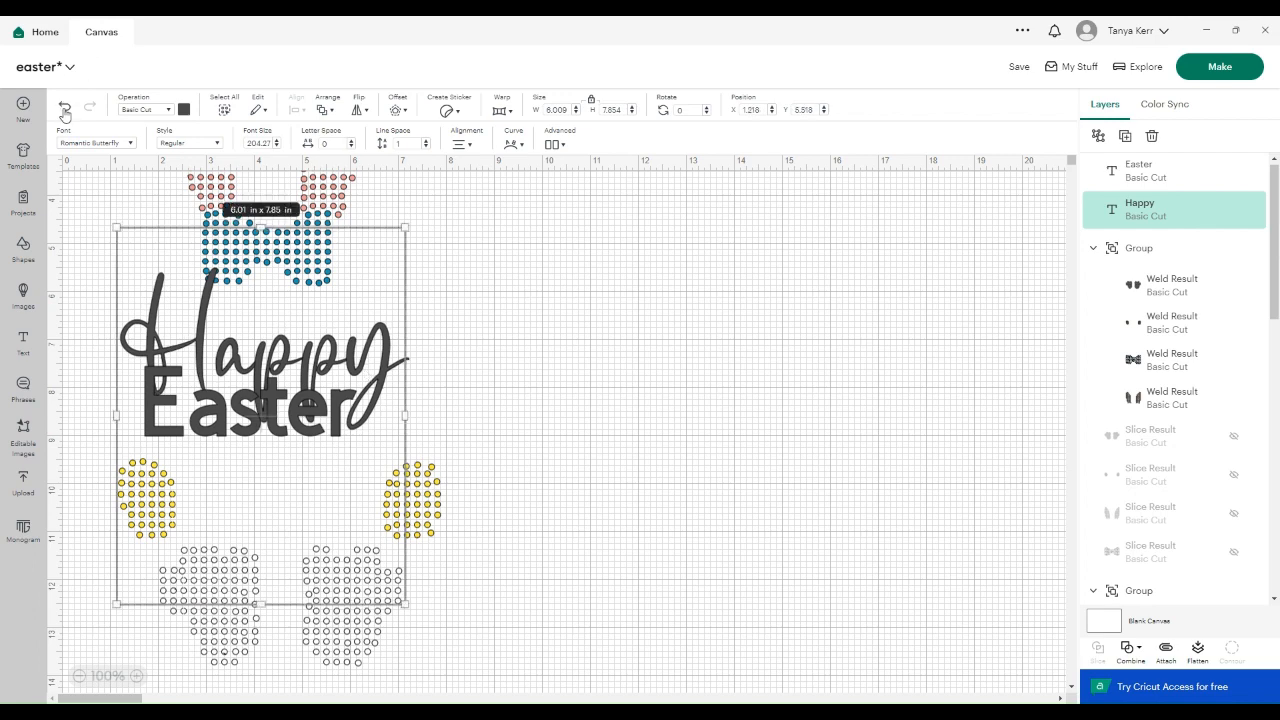
{"action": "left_click", "coordinate": [65, 113]}
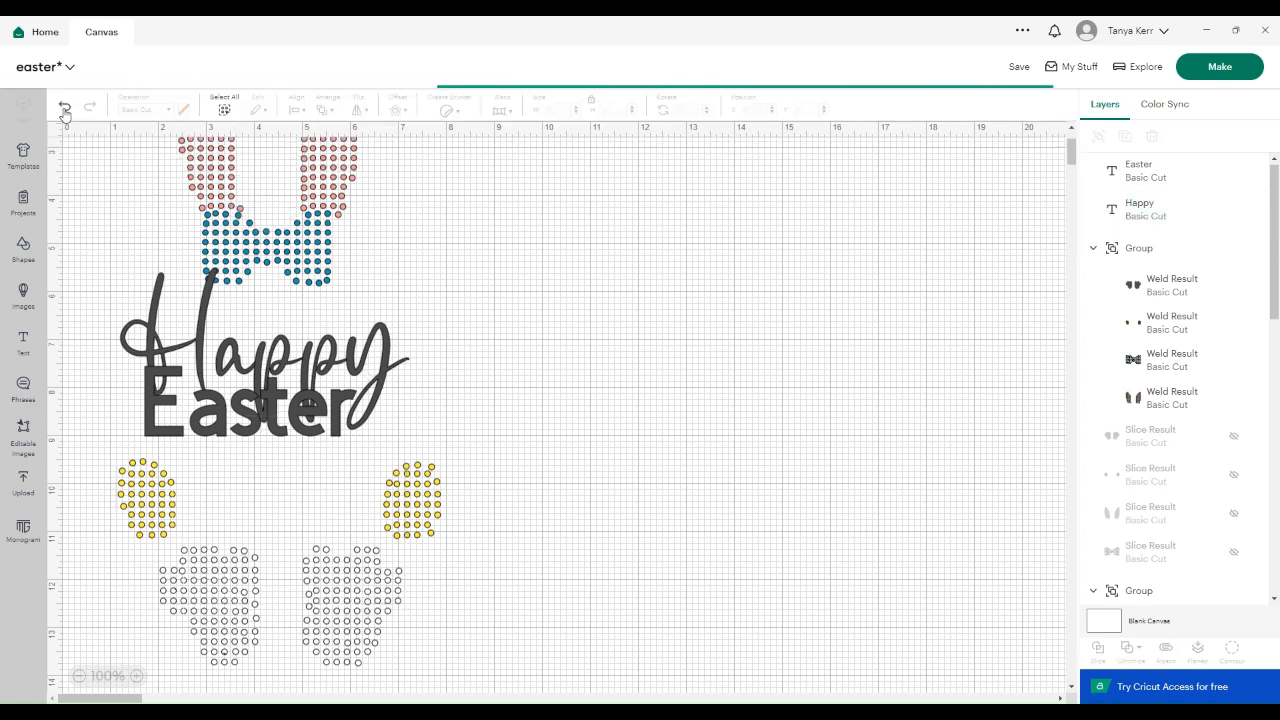
{"action": "left_click", "coordinate": [65, 113]}
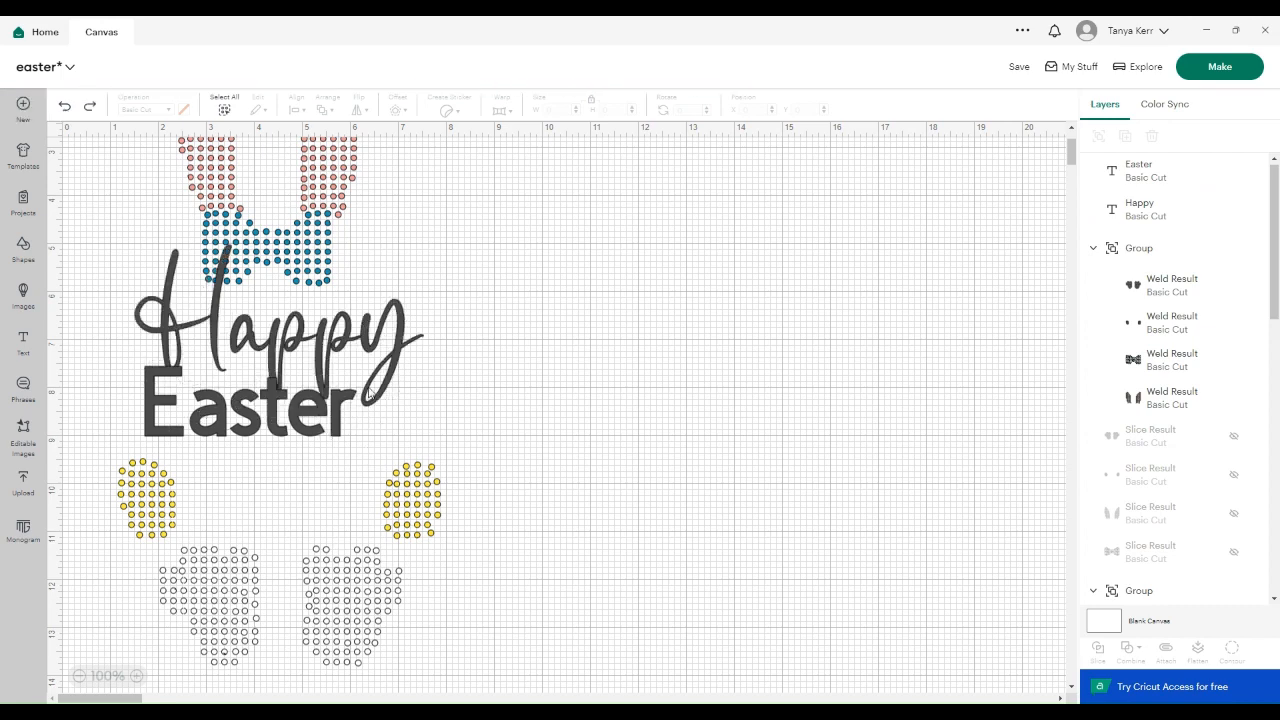
Lower "Easter", shrink "Happy" to about 4.65 in wide, and place it between the bow tie and "Easter"
{"action": "left_click_drag", "start_coordinate": [254, 431], "coordinate": [285, 472]}
{"action": "left_click_drag", "start_coordinate": [281, 352], "coordinate": [280, 372]}
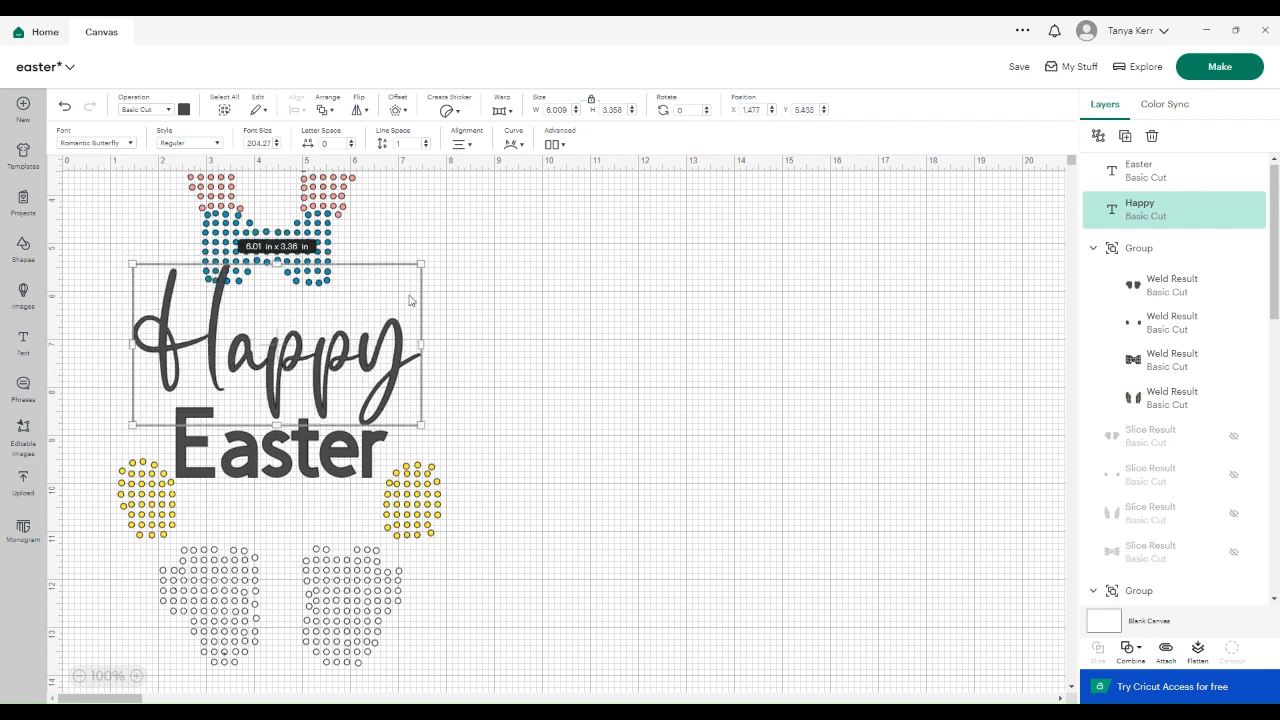
{"action": "left_click_drag", "start_coordinate": [421, 264], "coordinate": [355, 317]}
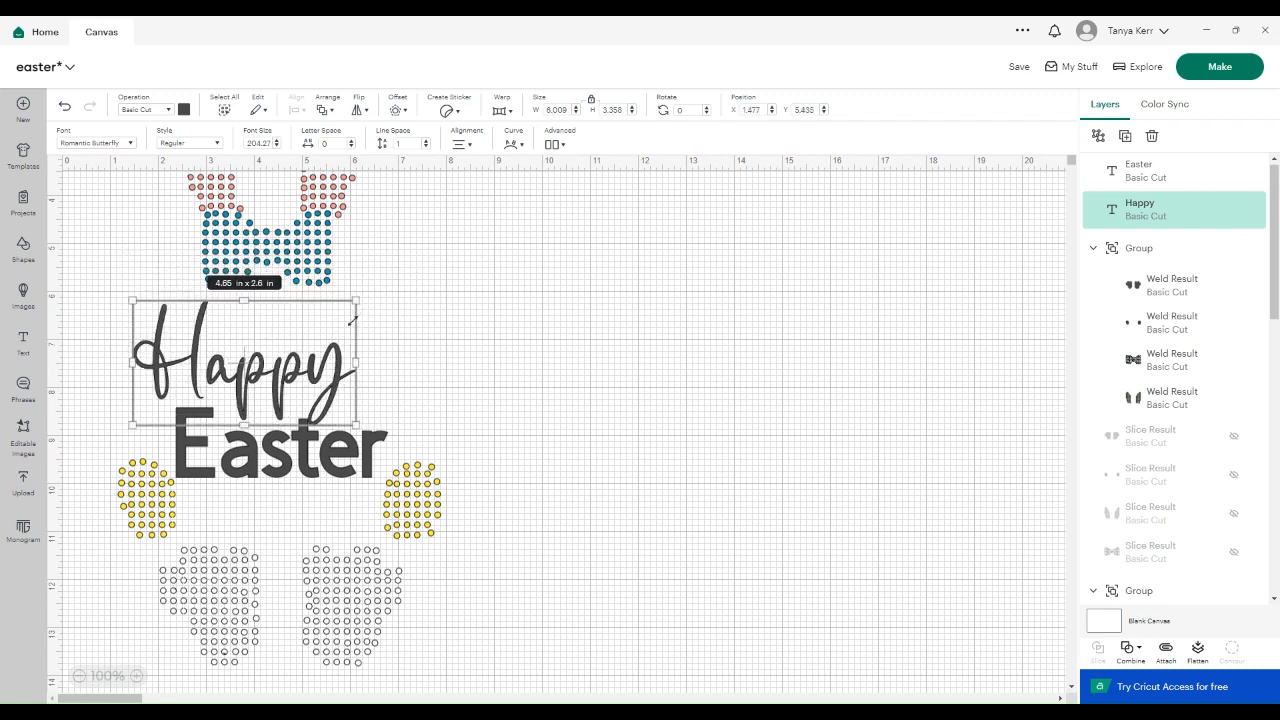
{"action": "left_click_drag", "start_coordinate": [336, 383], "coordinate": [350, 370]}
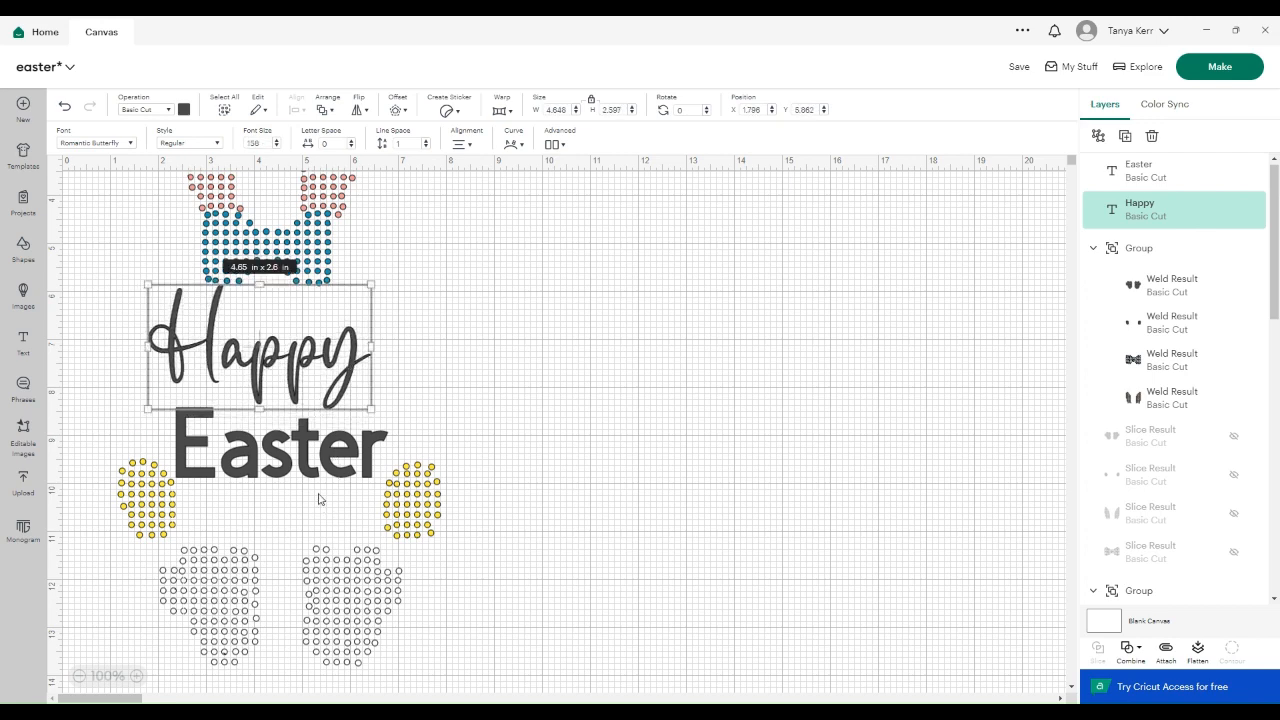
{"action": "left_click_drag", "start_coordinate": [307, 517], "coordinate": [286, 541]}
{"action": "left_click", "coordinate": [297, 458]}
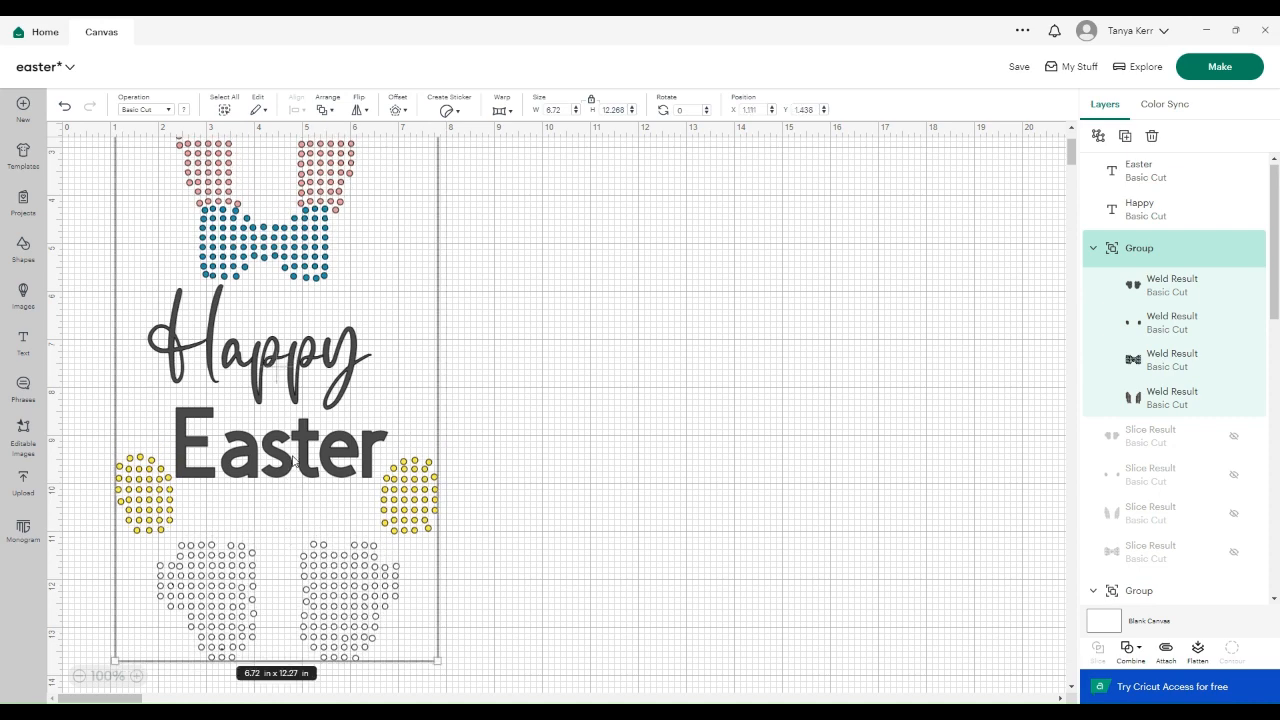
{"action": "left_click", "coordinate": [565, 358]}
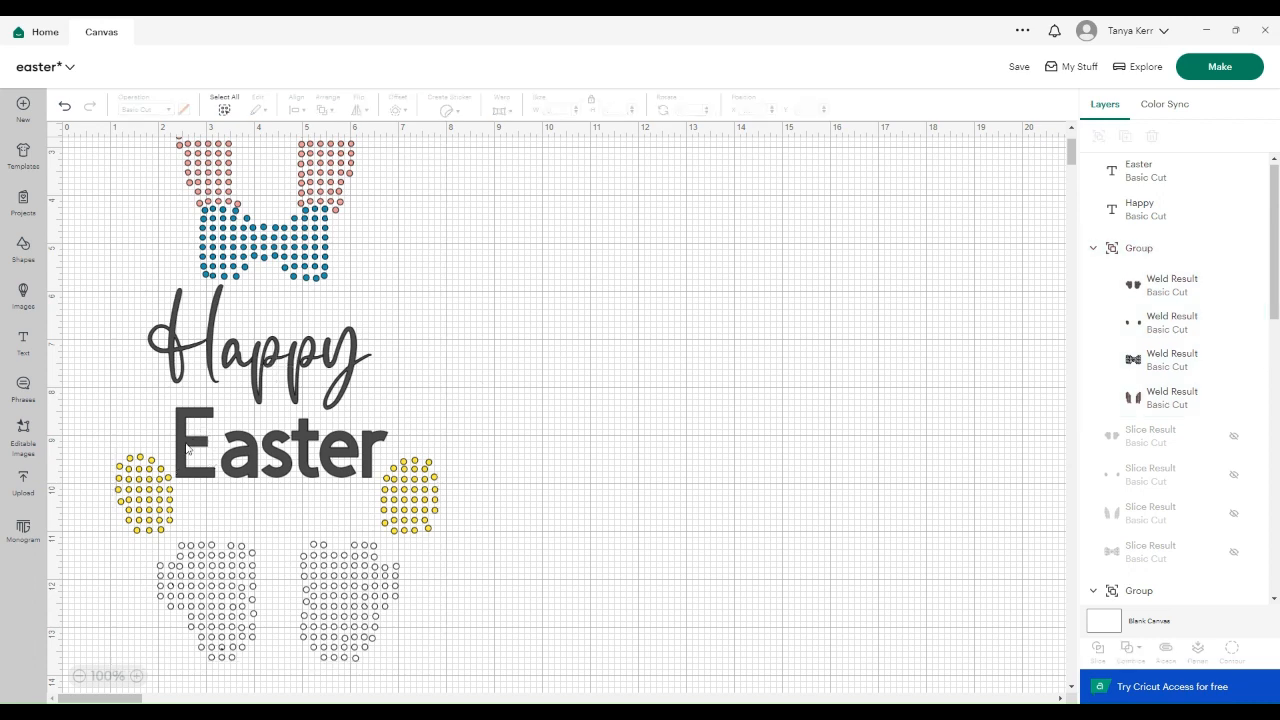
Nudge "Easter" straight up in small increments so it sits closer beneath "Happy"
{"action": "left_click", "coordinate": [191, 424]}
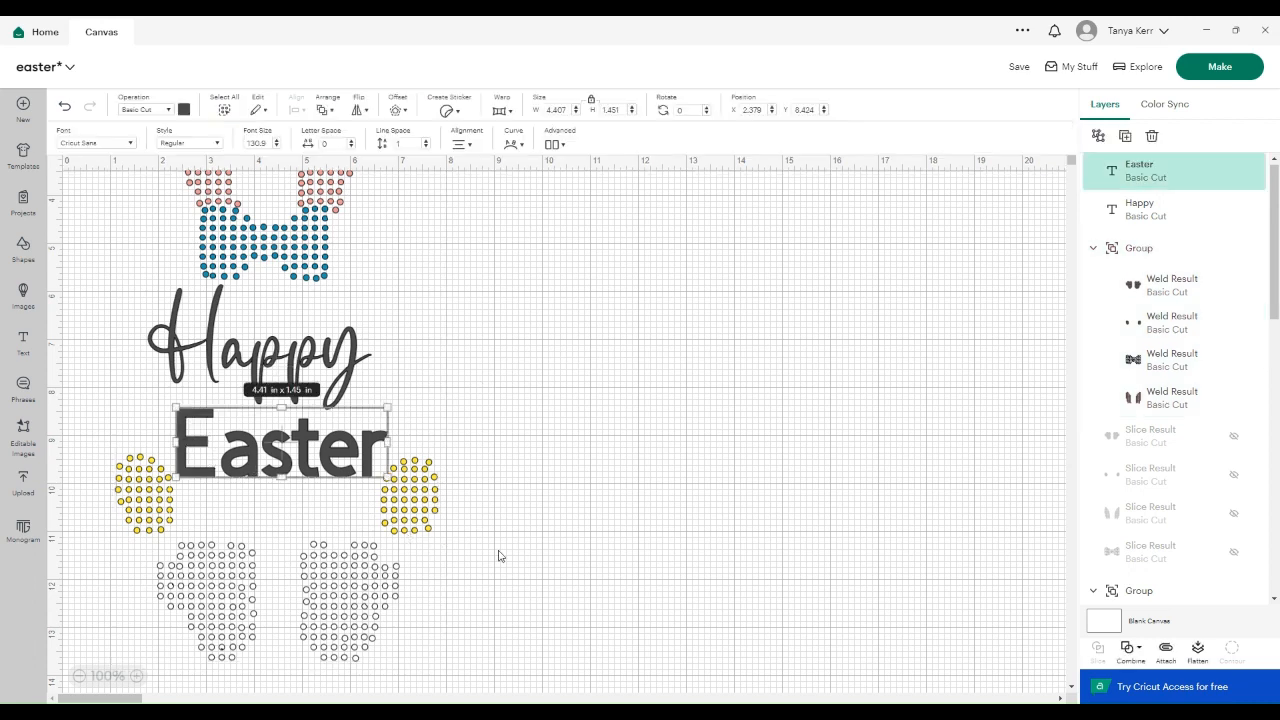
{"action": "key", "text": "Up"}
{"action": "key", "text": "Up"}
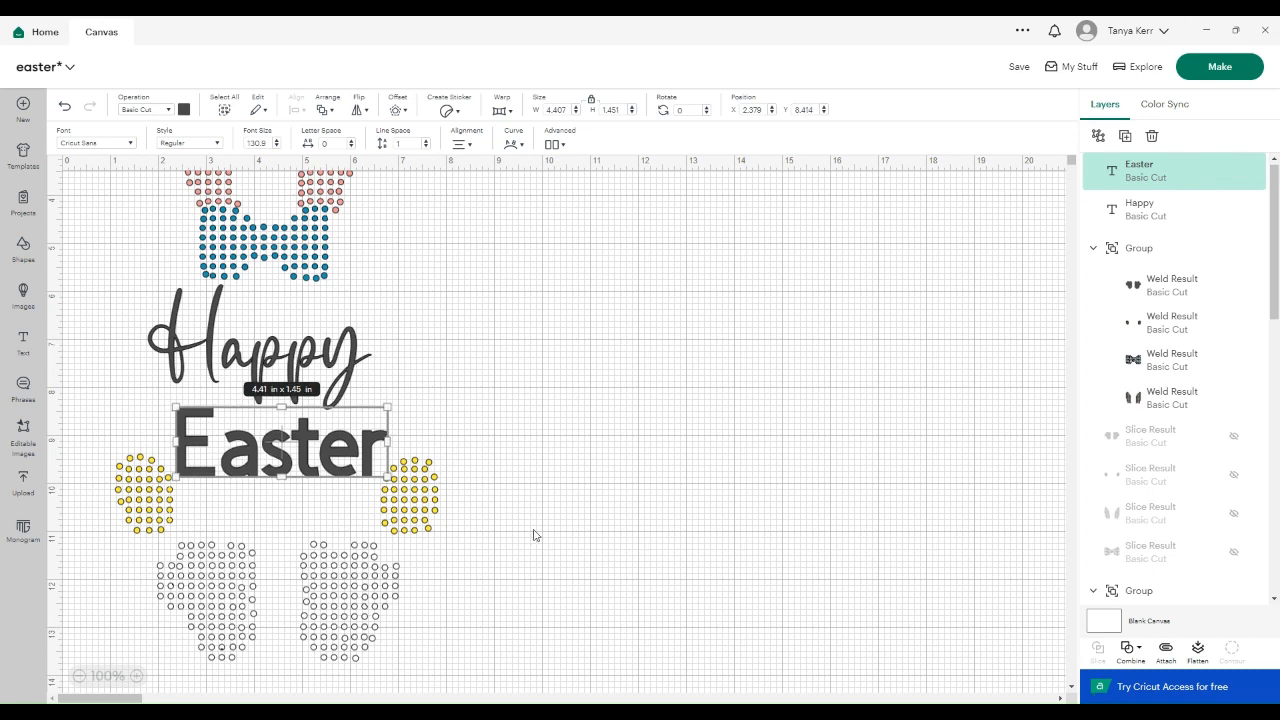
{"action": "key", "text": "Up"}
{"action": "key", "text": "Up"}
{"action": "key", "text": "Up"}
{"action": "key", "text": "Up"}
{"action": "key", "text": "Up"}
{"action": "key", "text": "Up"}
{"action": "key", "text": "Up"}
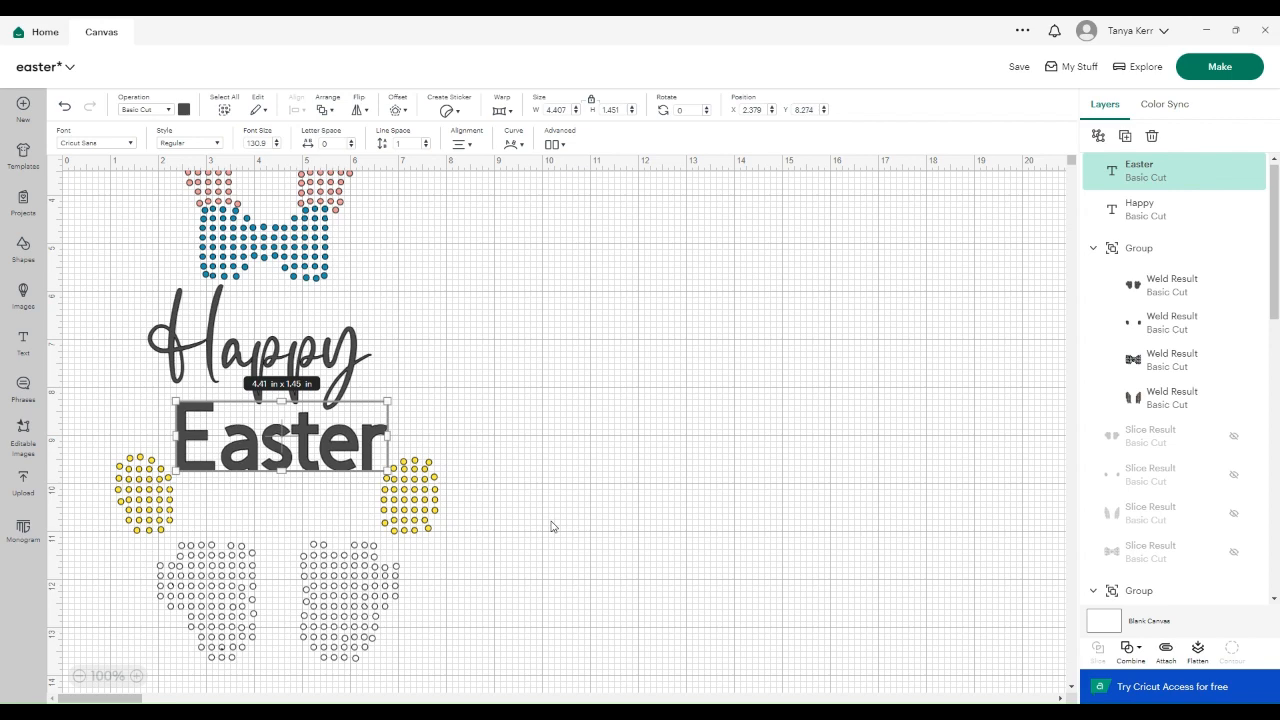
{"action": "key", "text": "Up"}
{"action": "key", "text": "Up"}
{"action": "key", "text": "Up"}
{"action": "left_click", "coordinate": [603, 523]}
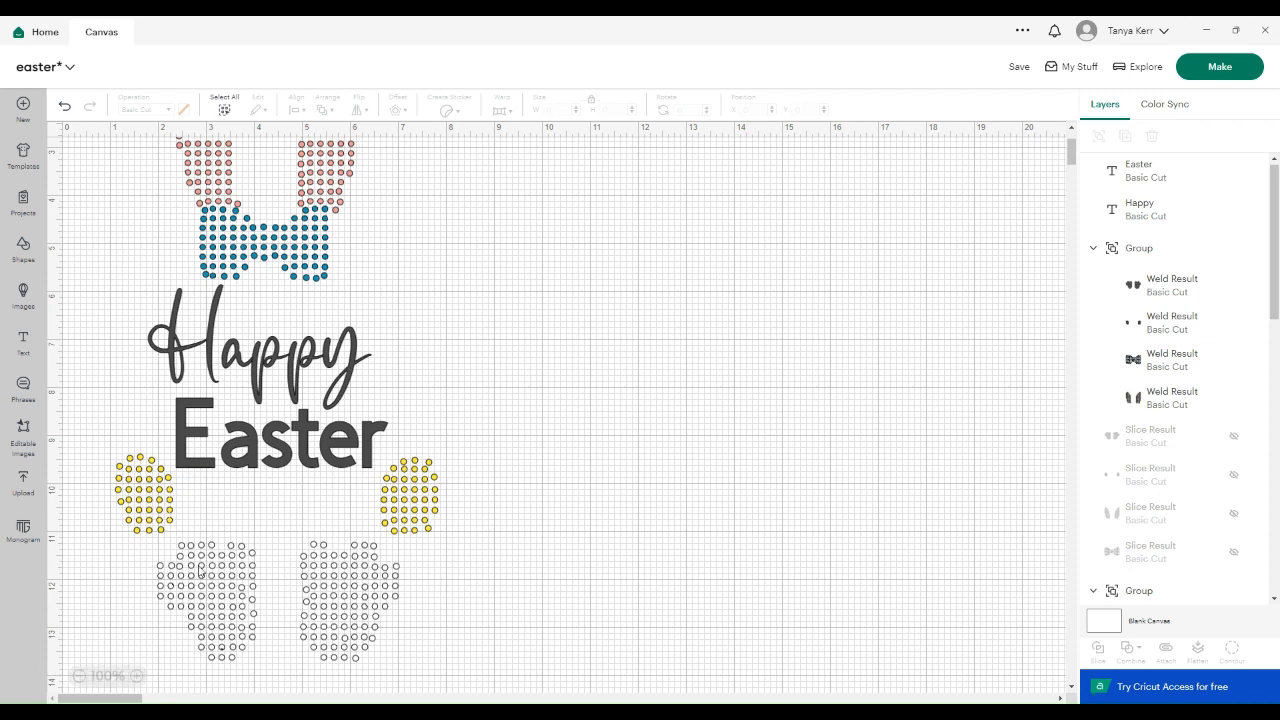
Examine the whole bunny design with its lettering, from the ears down to the feet
{"action": "left_click", "coordinate": [78, 676]}
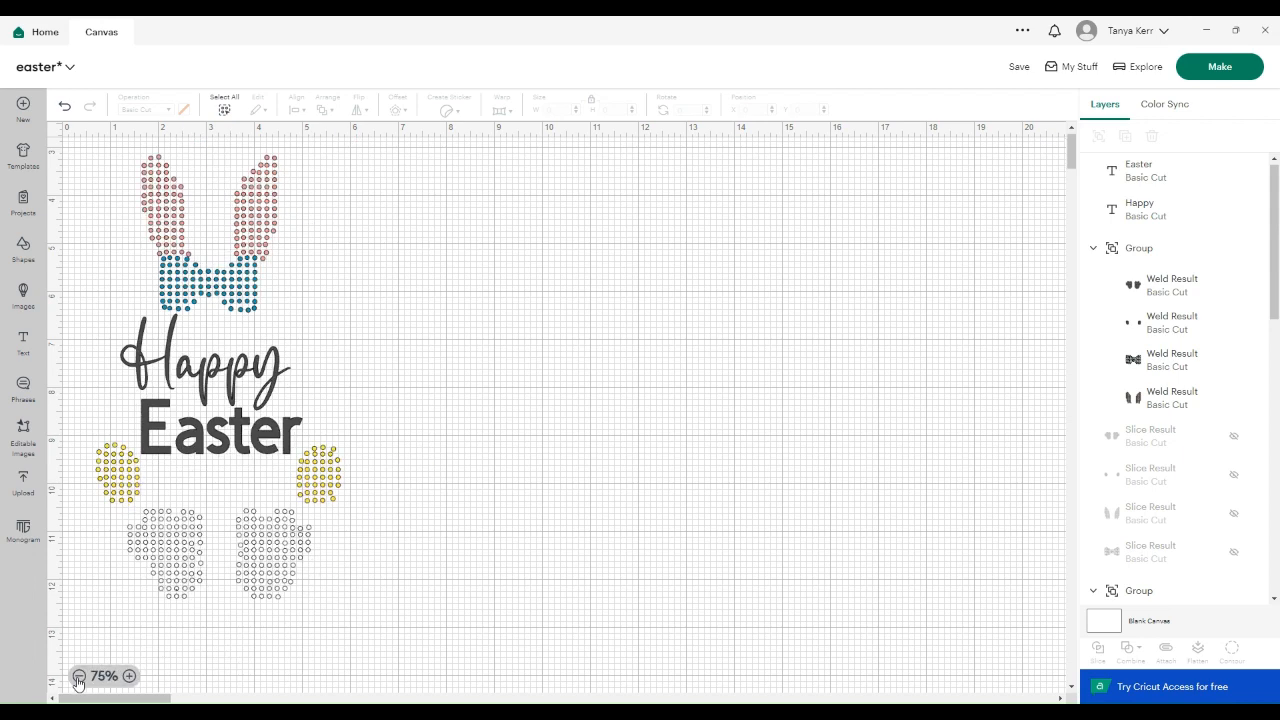
{"action": "left_click", "coordinate": [78, 677]}
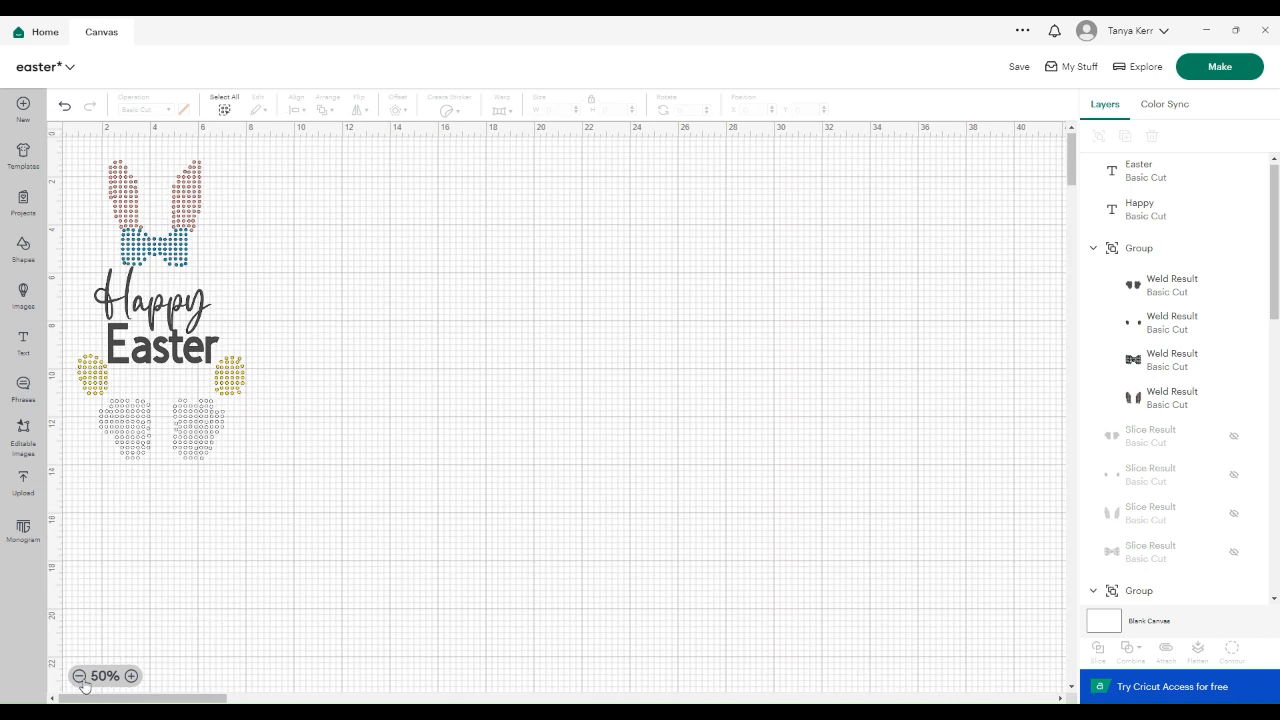
{"action": "left_click", "coordinate": [130, 677]}
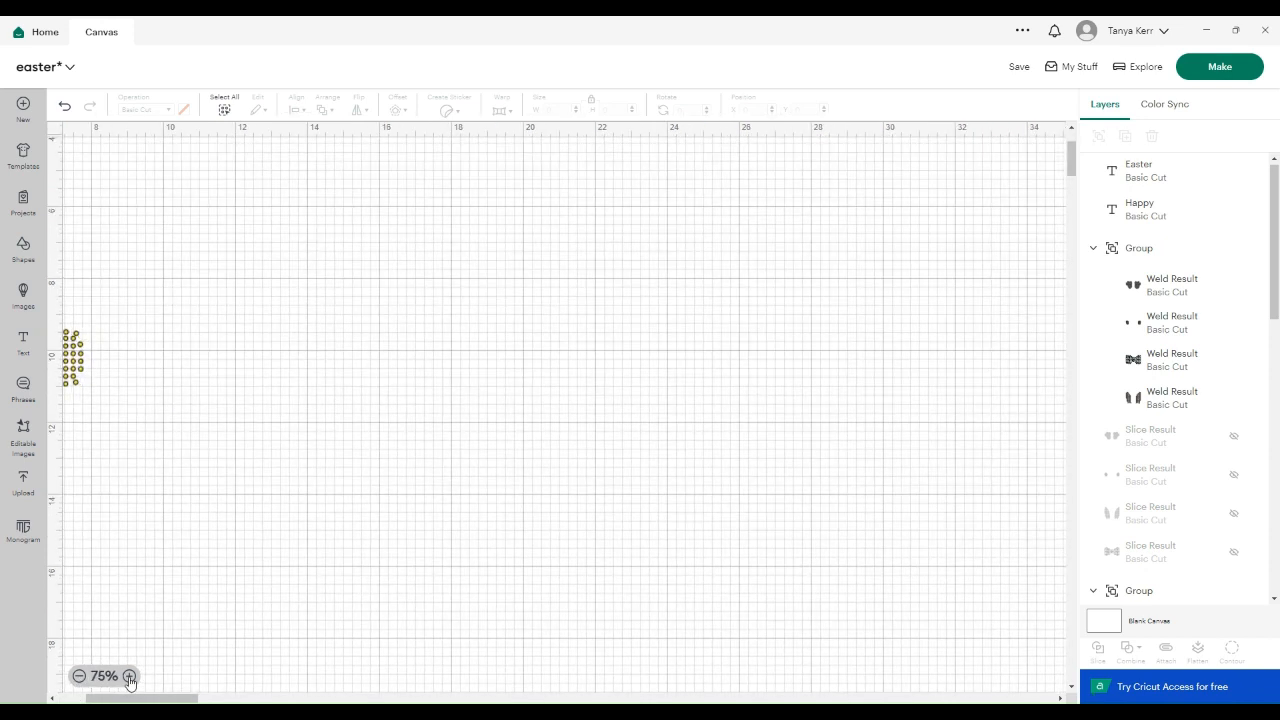
{"action": "left_click", "coordinate": [130, 677]}
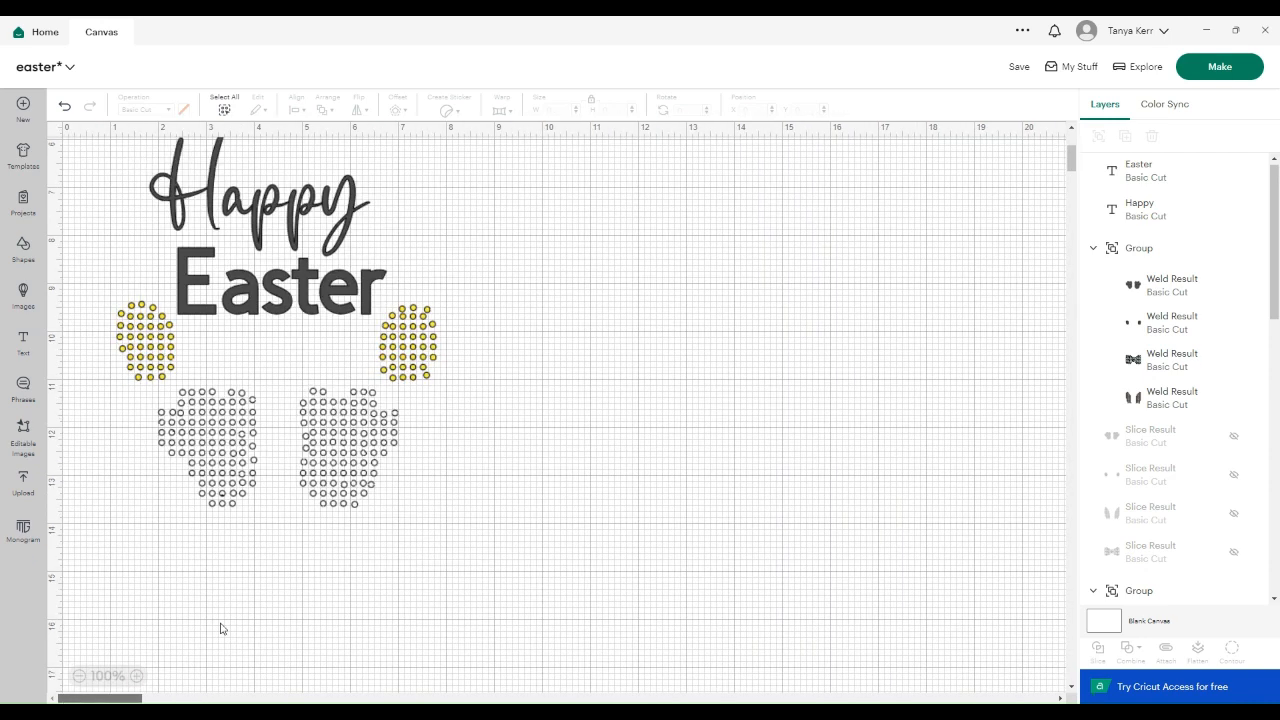
{"action": "left_click", "coordinate": [79, 678]}
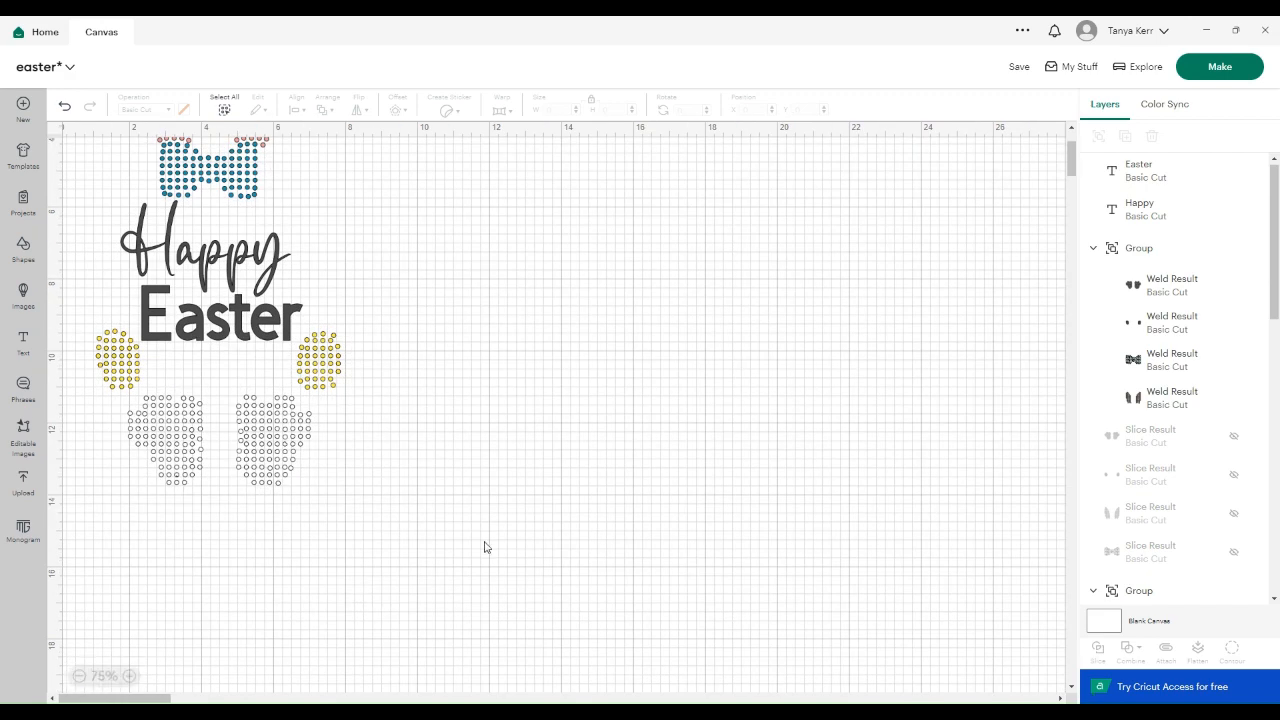
{"action": "scroll", "coordinate": [484, 546], "scroll_direction": "up", "scroll_amount": 2}
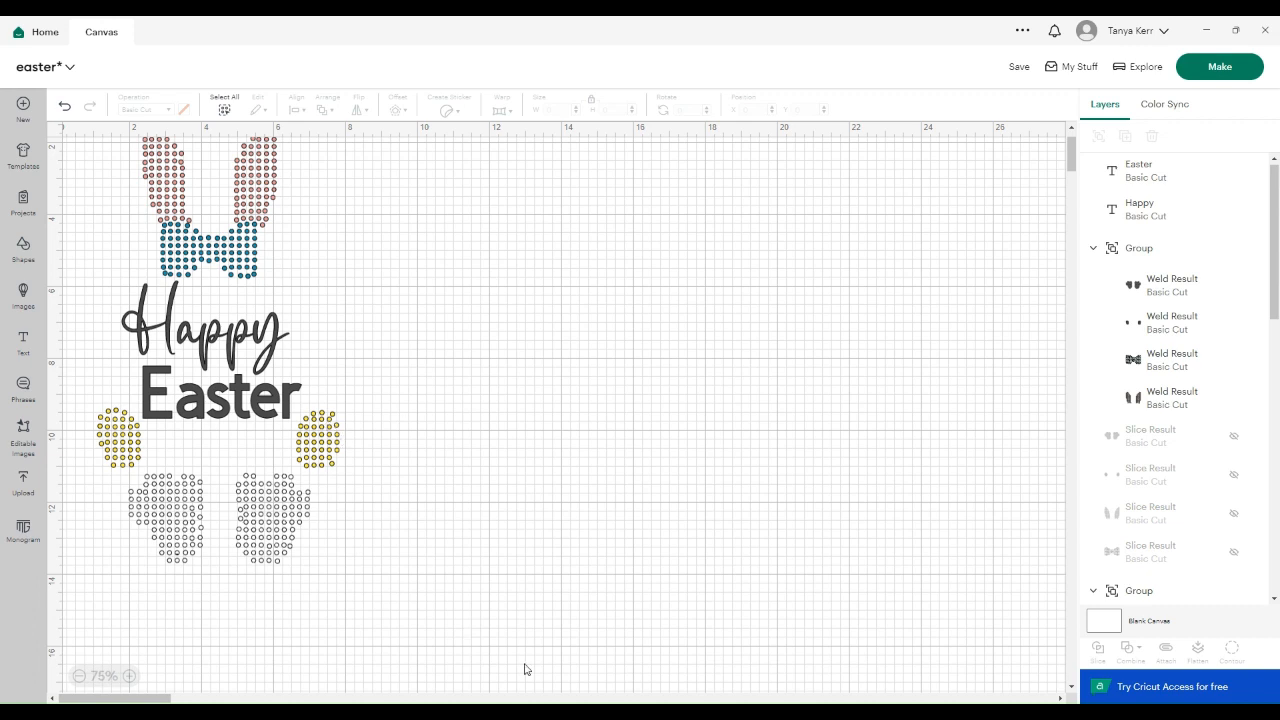
{"action": "scroll", "coordinate": [525, 669], "scroll_direction": "up", "scroll_amount": 2}
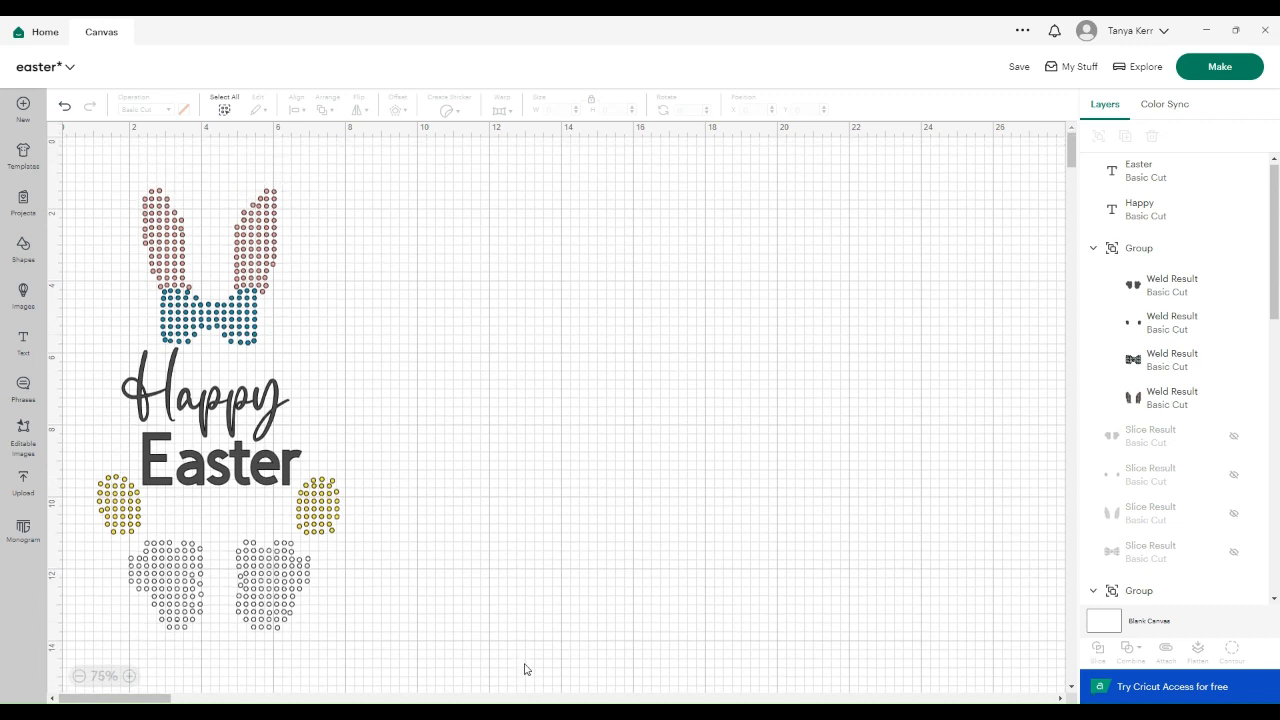